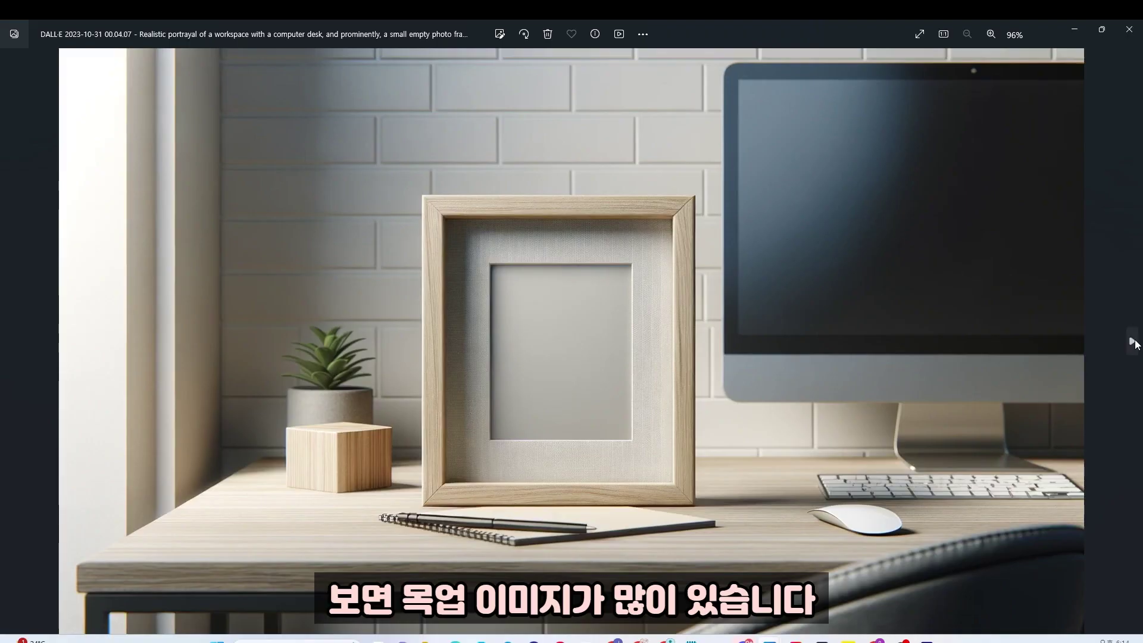
# Browse the saved DALL-E mock-up images of picture frames, bedrooms, a book and bottles, and minimize the image viewer.
pyautogui.click(1133, 342)
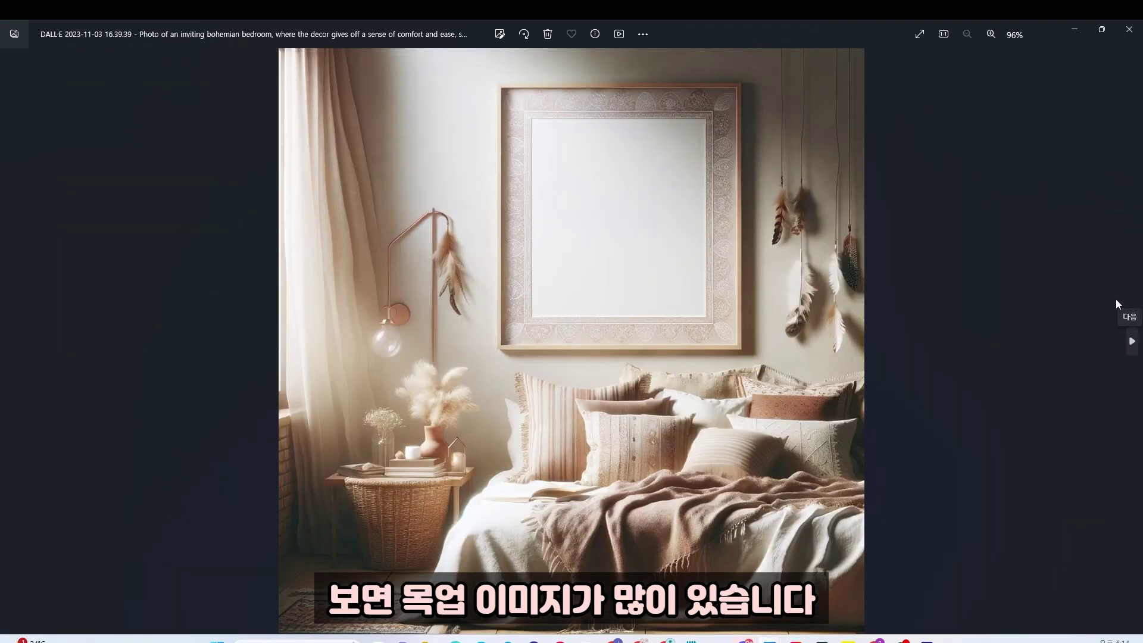
pyautogui.click(1115, 299)
pyautogui.click(1115, 299)
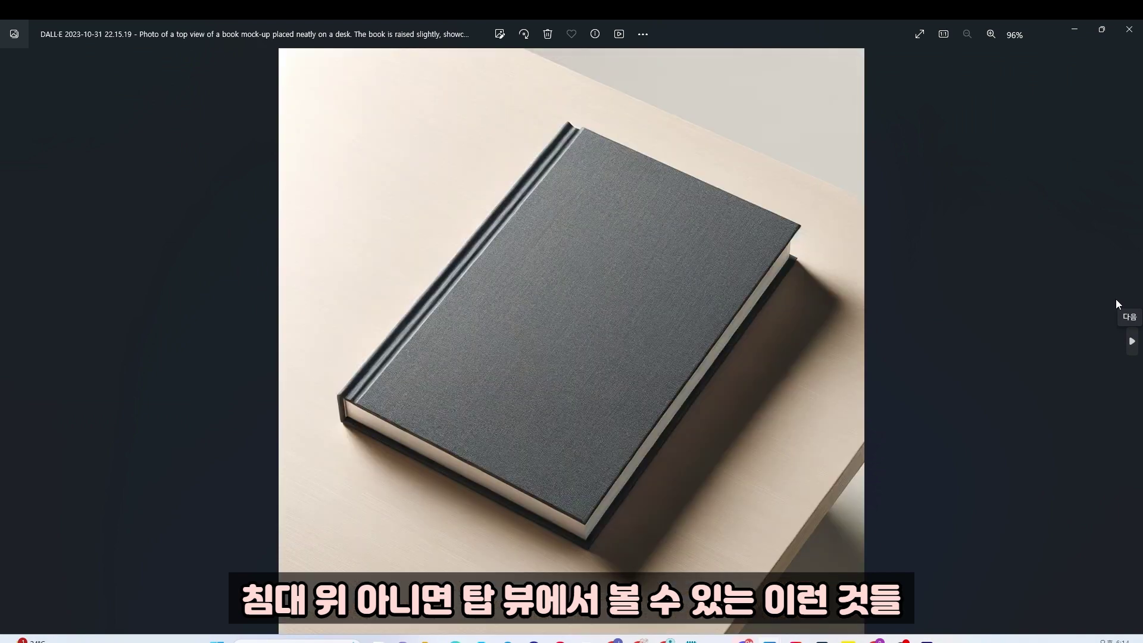
pyautogui.click(1115, 299)
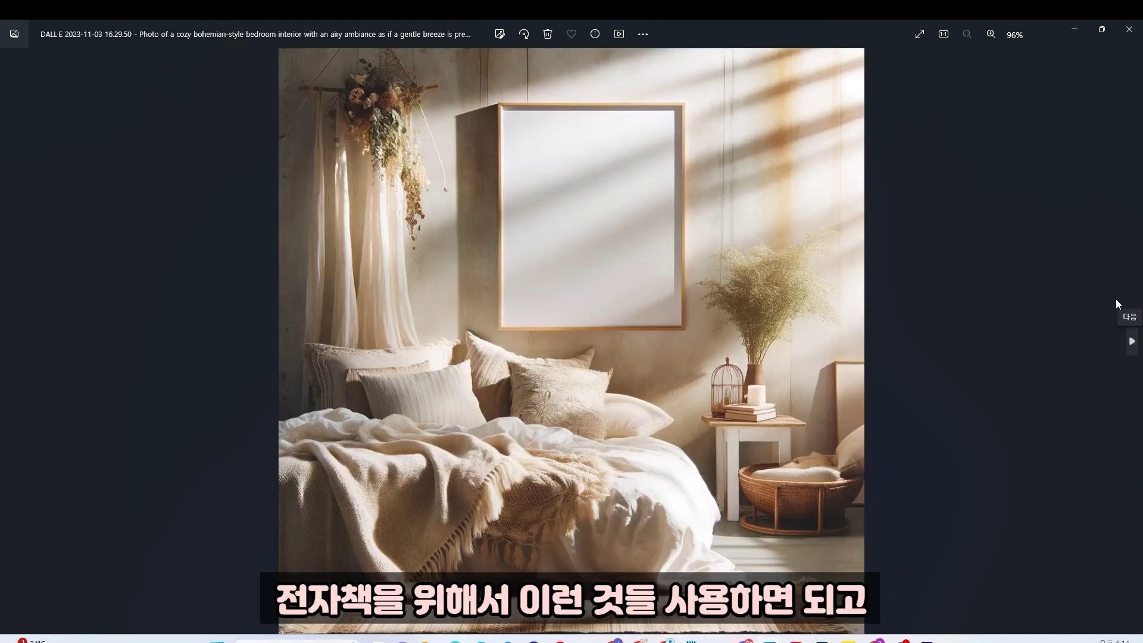
pyautogui.click(1116, 299)
pyautogui.click(1115, 299)
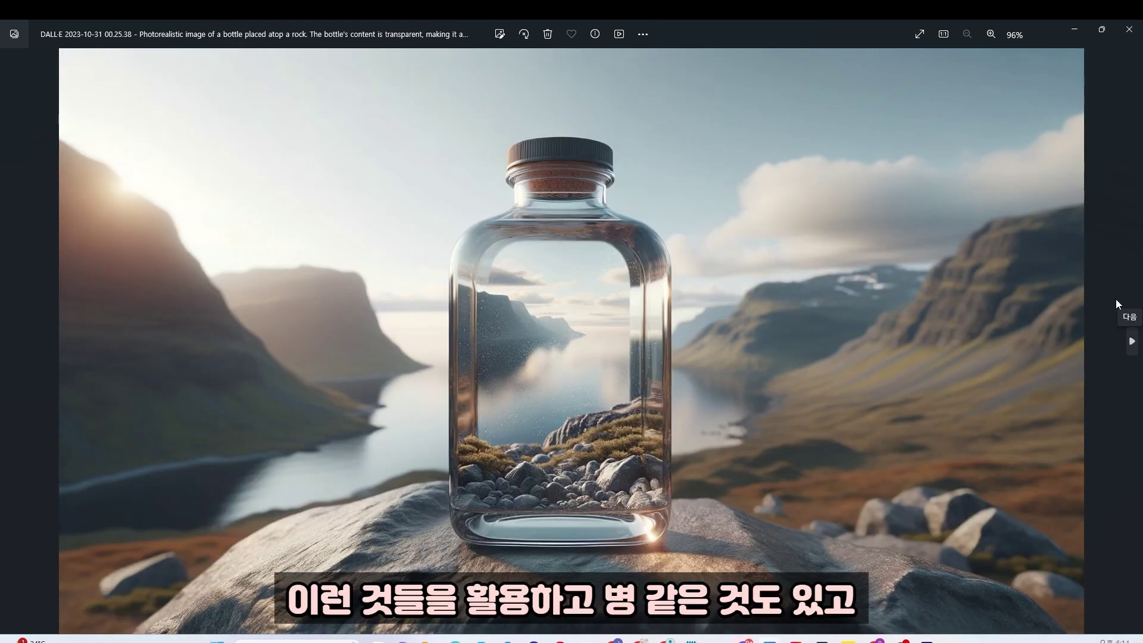
pyautogui.click(1115, 299)
pyautogui.click(1115, 298)
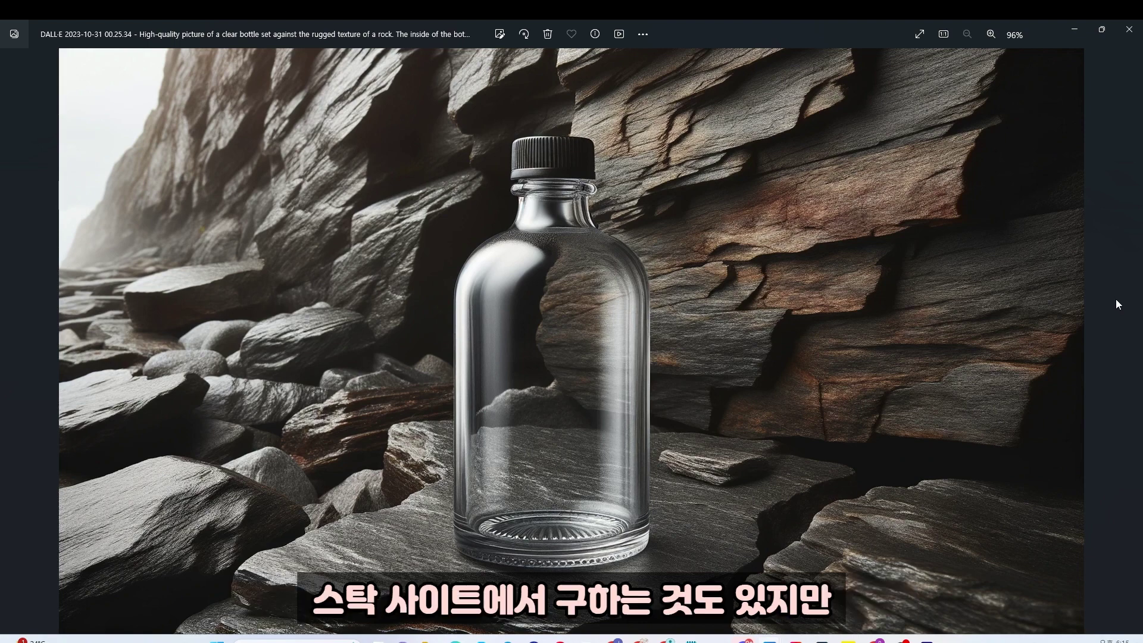
pyautogui.click(1078, 33)
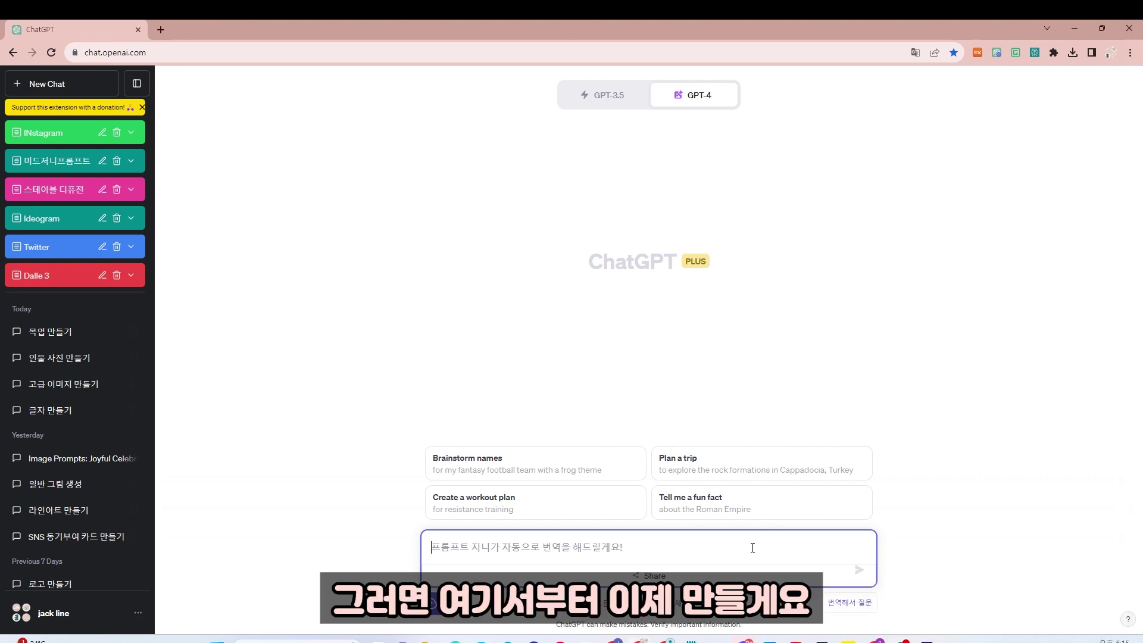
# Ask GPT-4 in Korean for a bohemian-style bedroom with a mock-up picture frame above the bed and a warm, cozy mood, and view the result enlarged.
pyautogui.moveTo(693, 95)
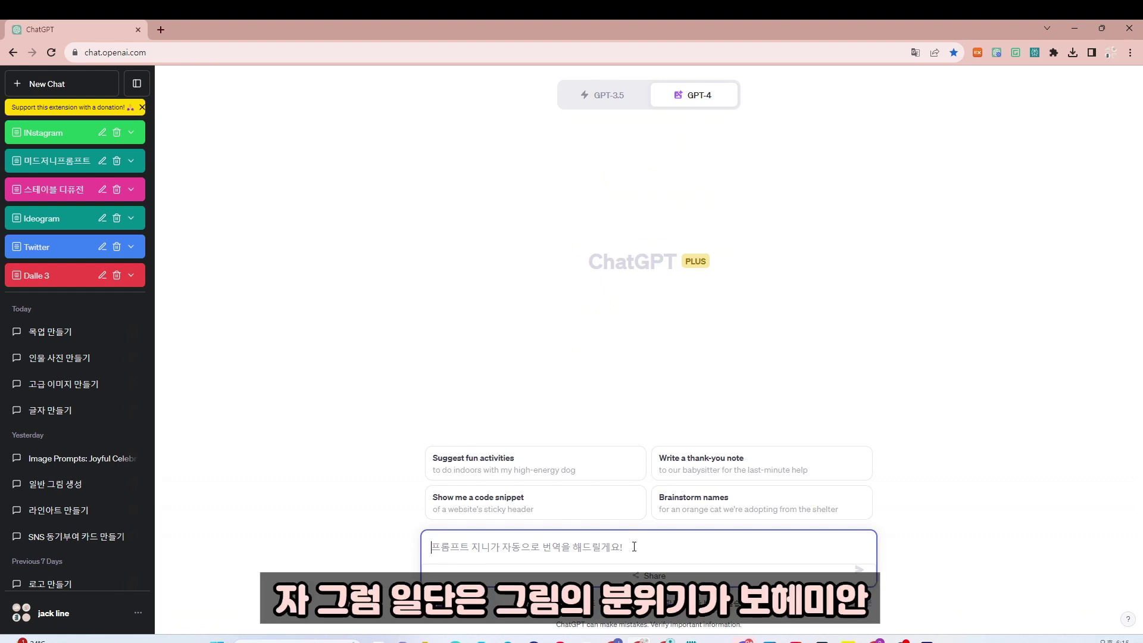
pyautogui.write('보헤미안 스탐')
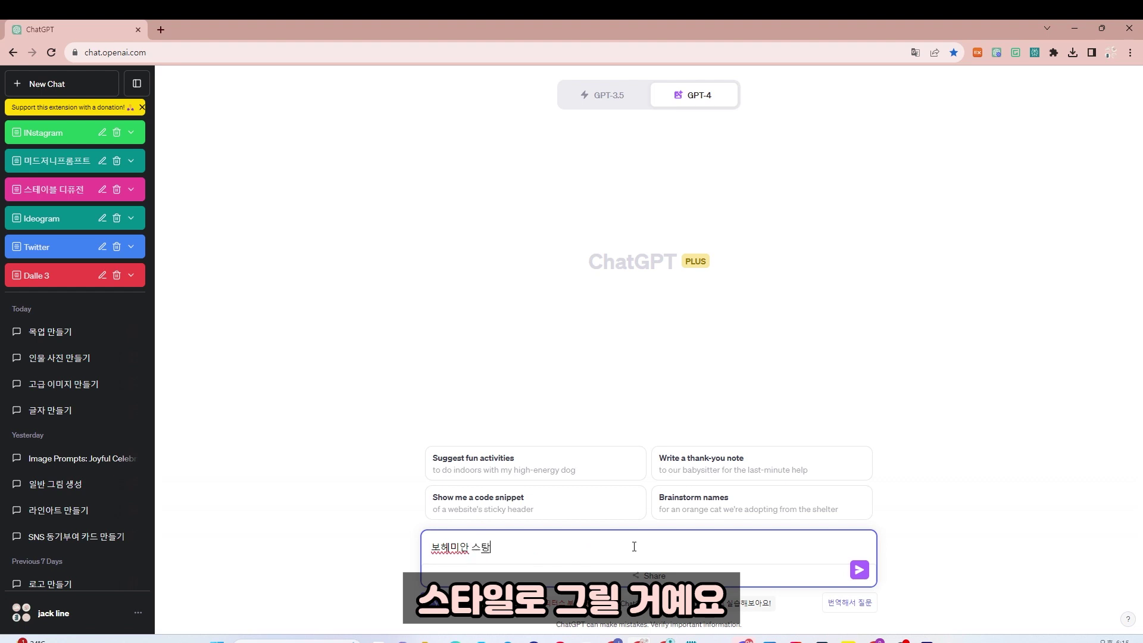
pyautogui.write('일로 그려줘. 안에')
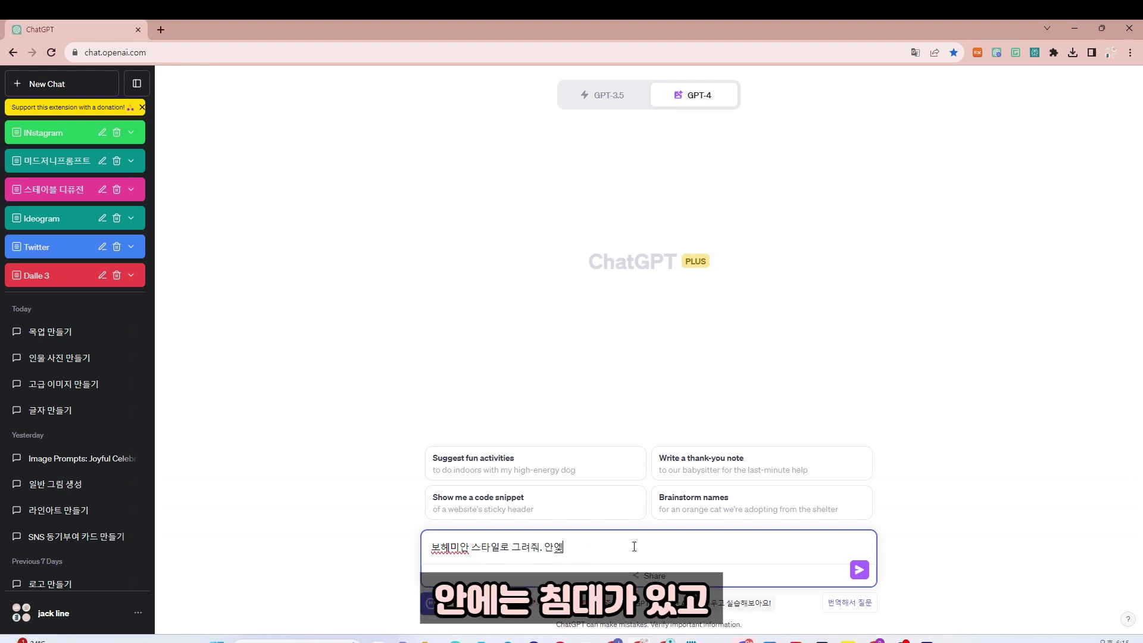
pyautogui.write('는 침대가 있고, 침대 위')
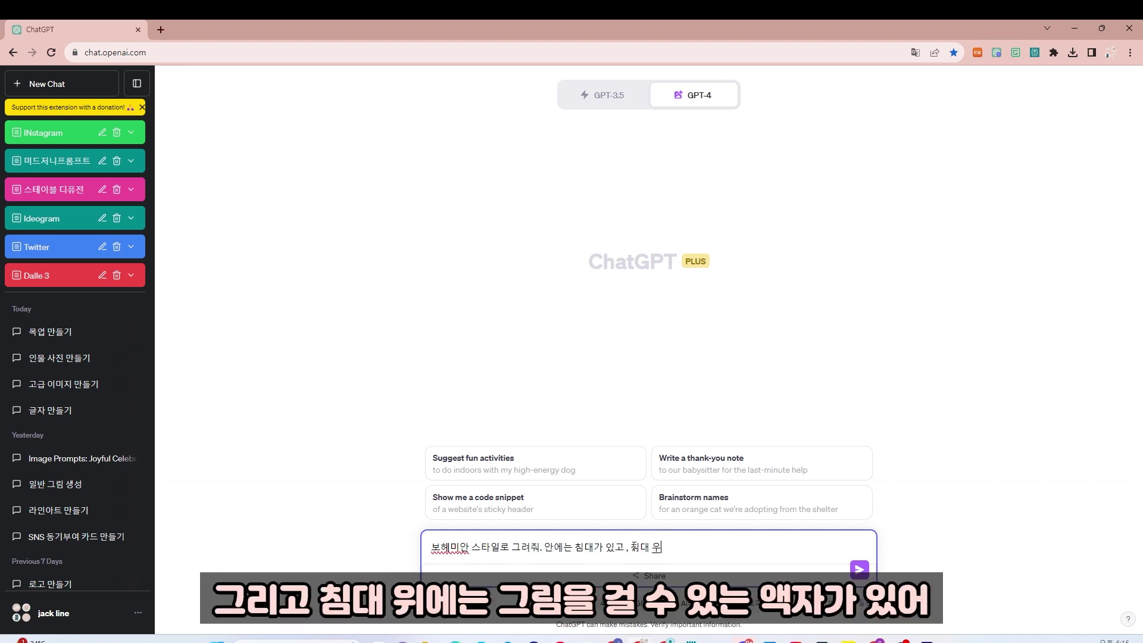
pyautogui.write('에는 그림을 걸 수 있는 액자가 있어. 그 ㅇ')
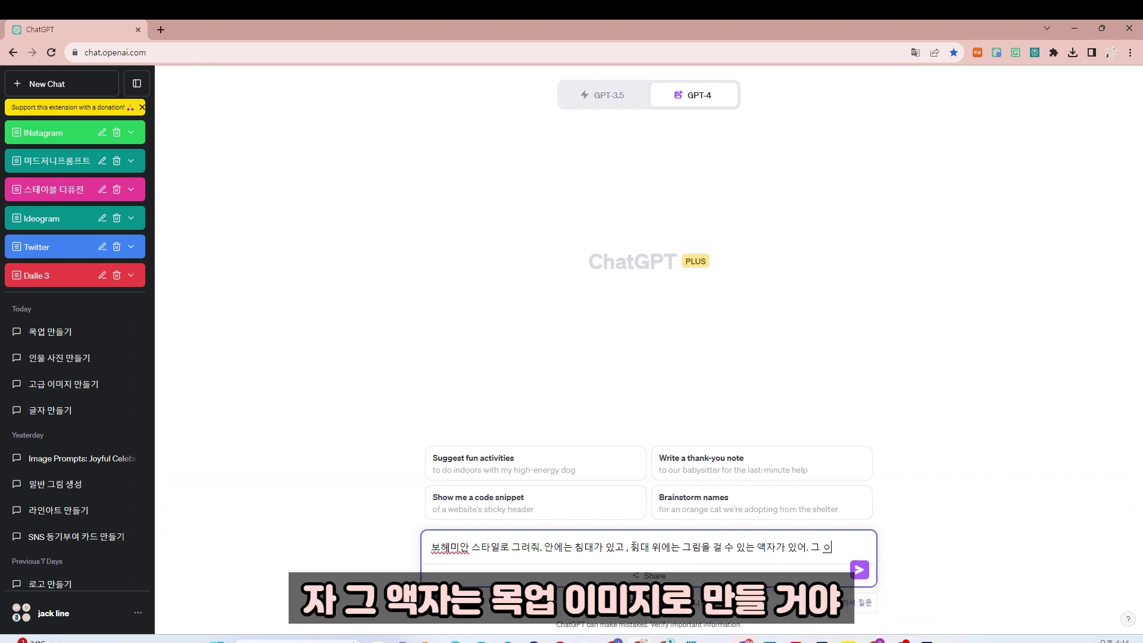
pyautogui.press('BackSpace')
pyautogui.write('액자는 목업이미')
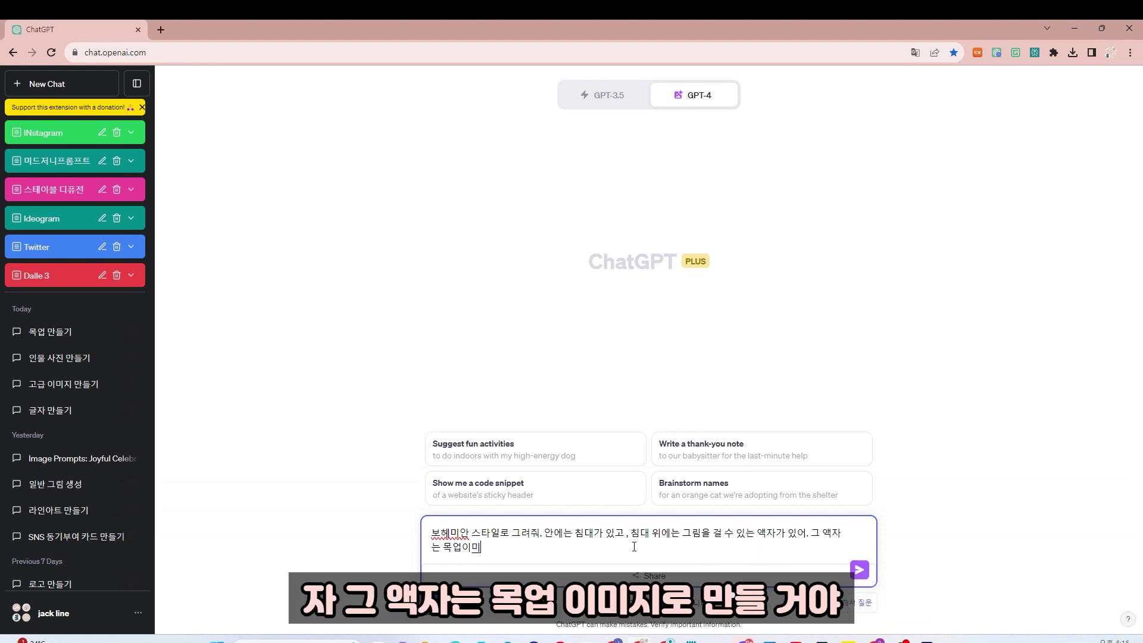
pyautogui.write('지로 만들꺼야. 실내 분위기는 따뜨')
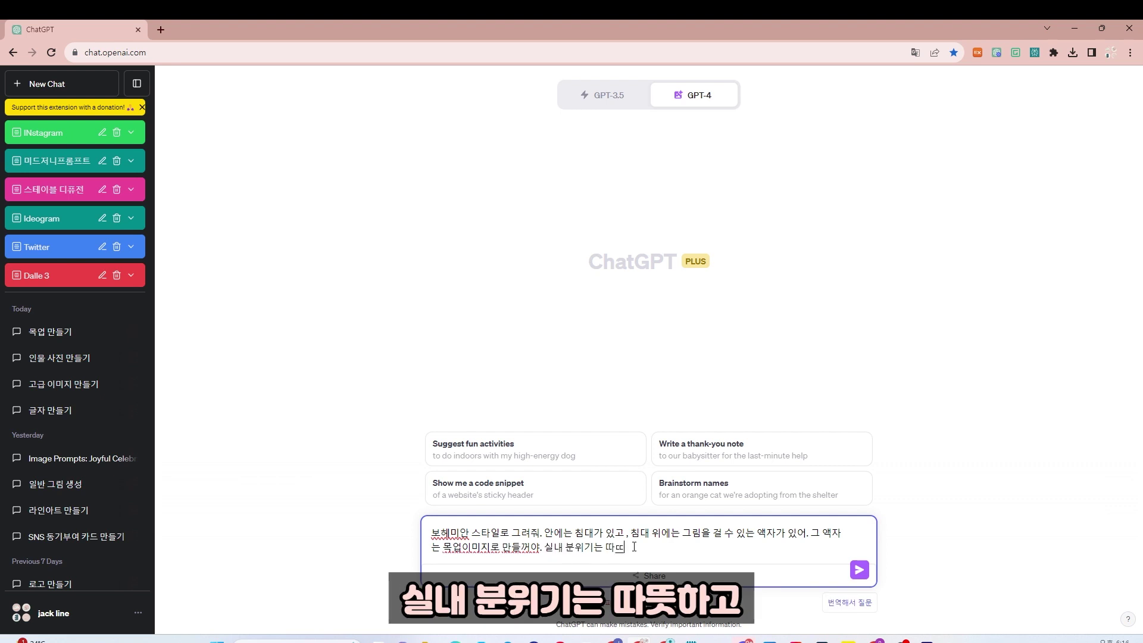
pyautogui.press('BackSpace')
pyautogui.write('뜻하고 아주 아즈')
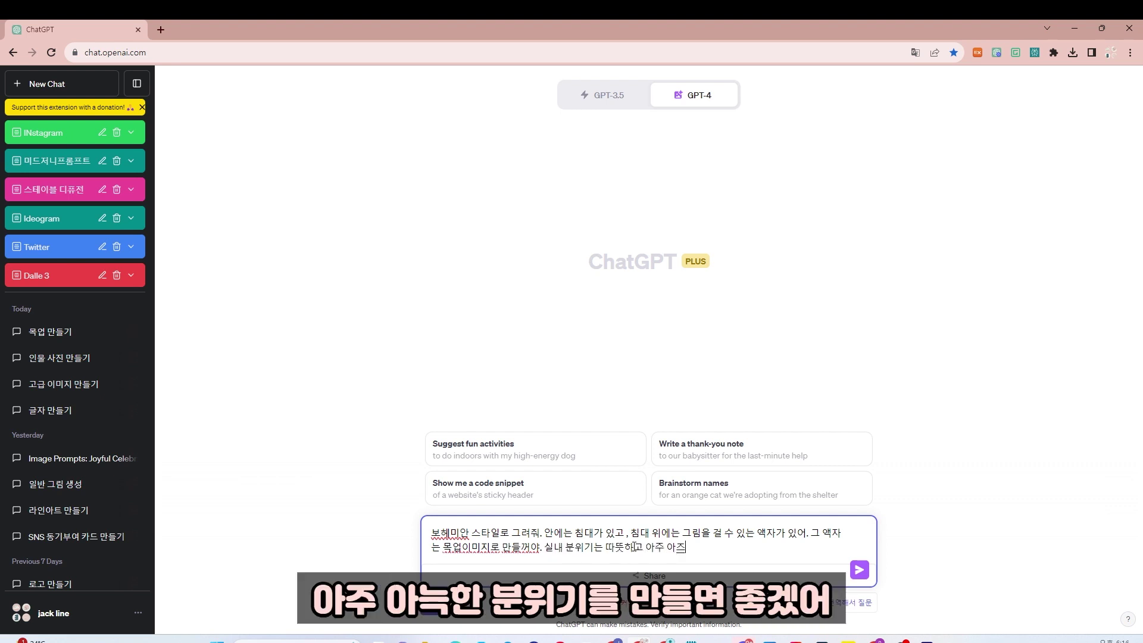
pyautogui.write('한 분위기를 만들면 좋겠어.')
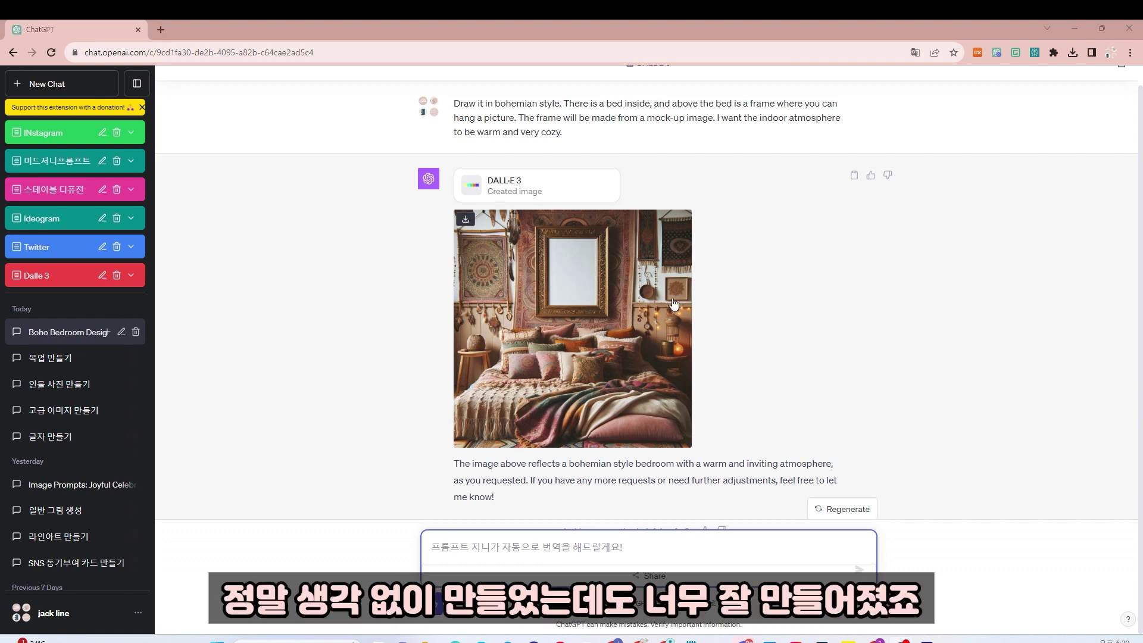
pyautogui.click(644, 307)
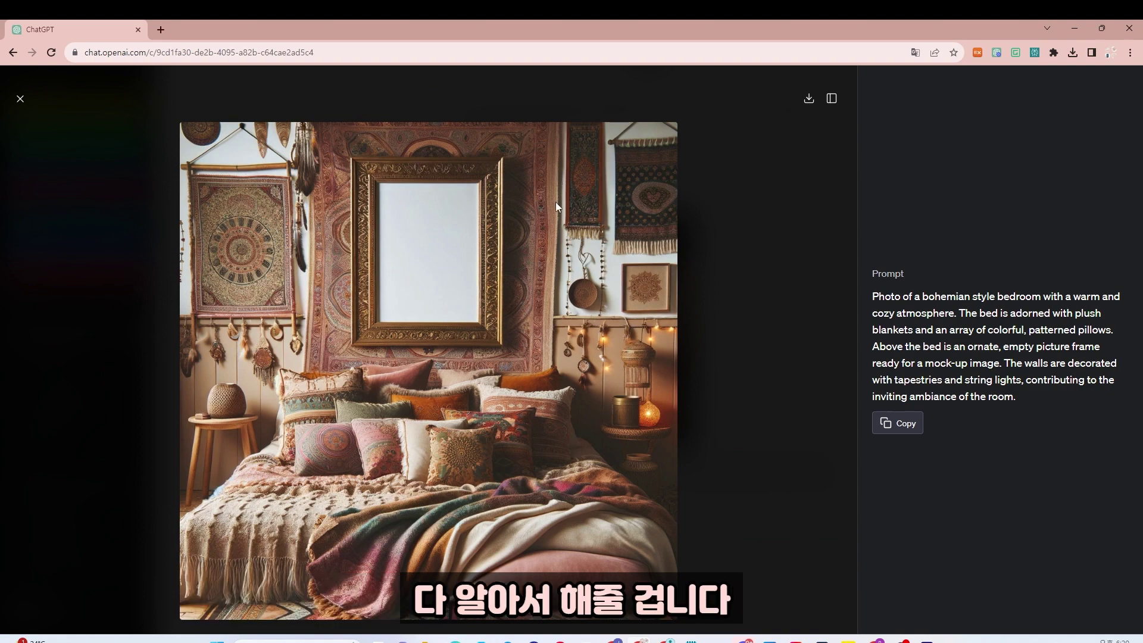
pyautogui.click(21, 100)
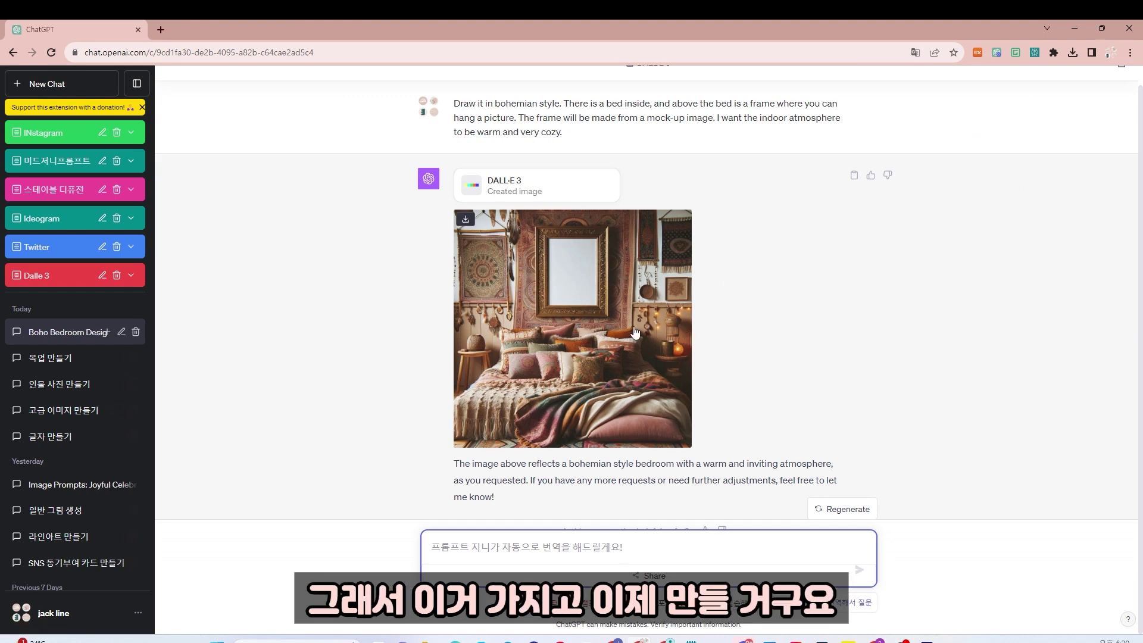
# Request in Korean an opaque bottle-shaped mock-up image placed on a simple pink background.
pyautogui.click(590, 546)
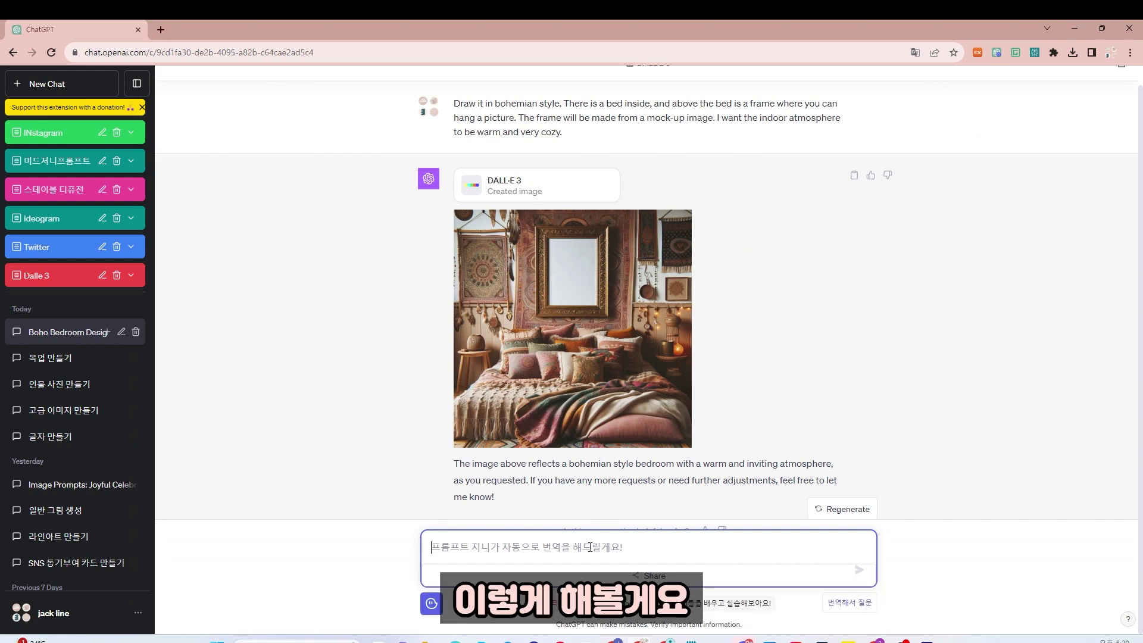
pyautogui.write('불투명 목업 이')
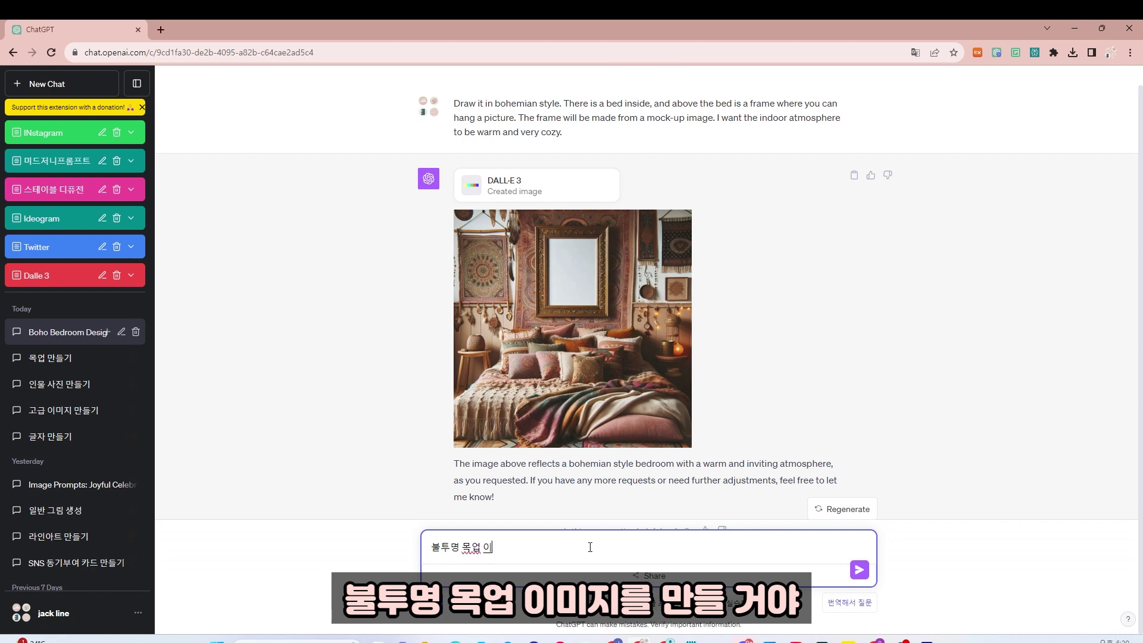
pyautogui.write('미질를 만들꺼야. 그리고 그')
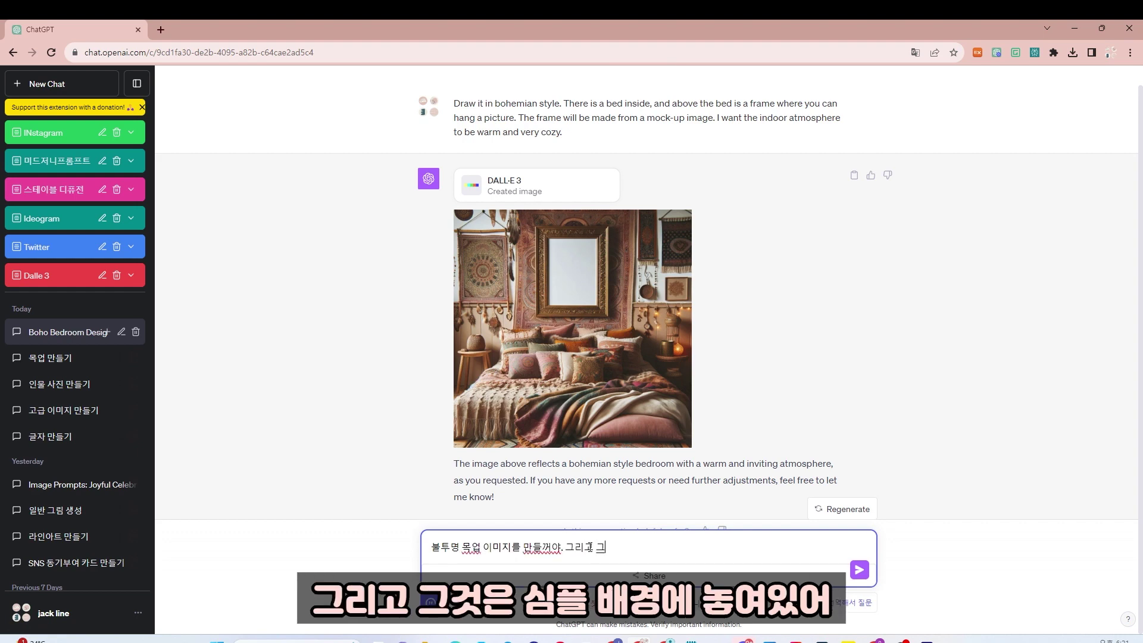
pyautogui.write('것은 심프ㄹ 배경에 놓')
pyautogui.write('여있어. 심플배경은')
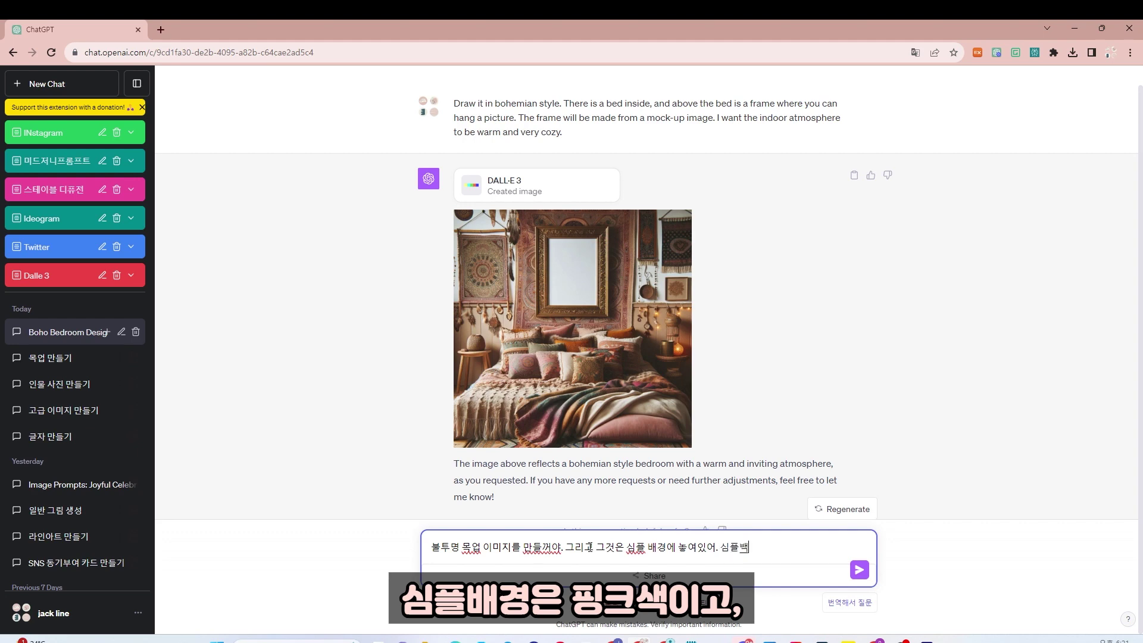
pyautogui.write(' 핑크색이고,')
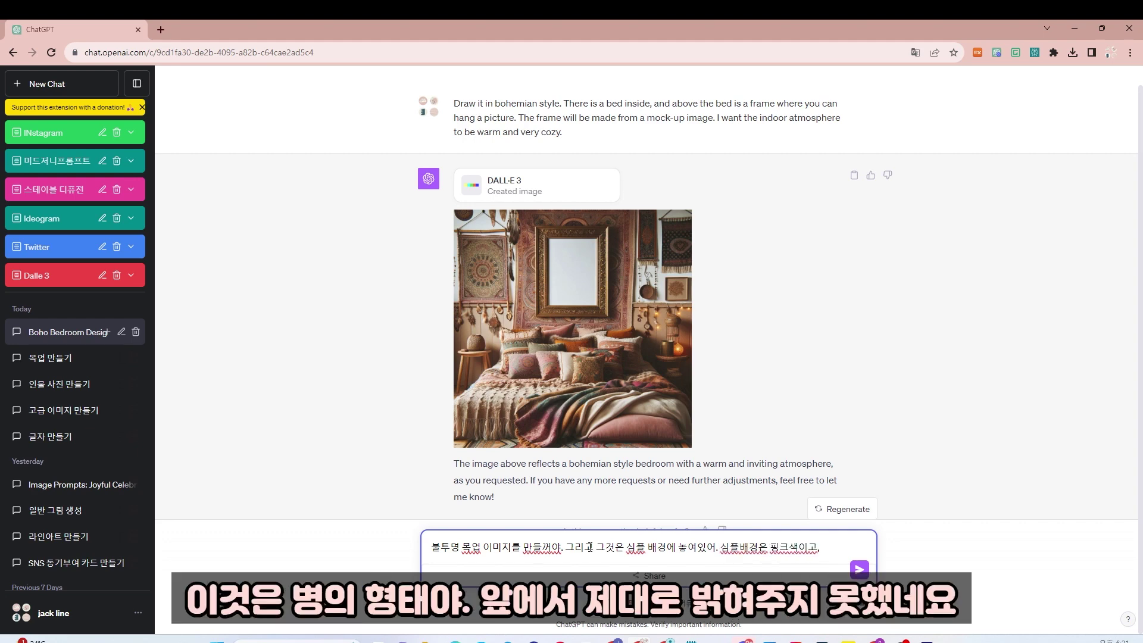
pyautogui.write(' 이것은 병의 형태야.')
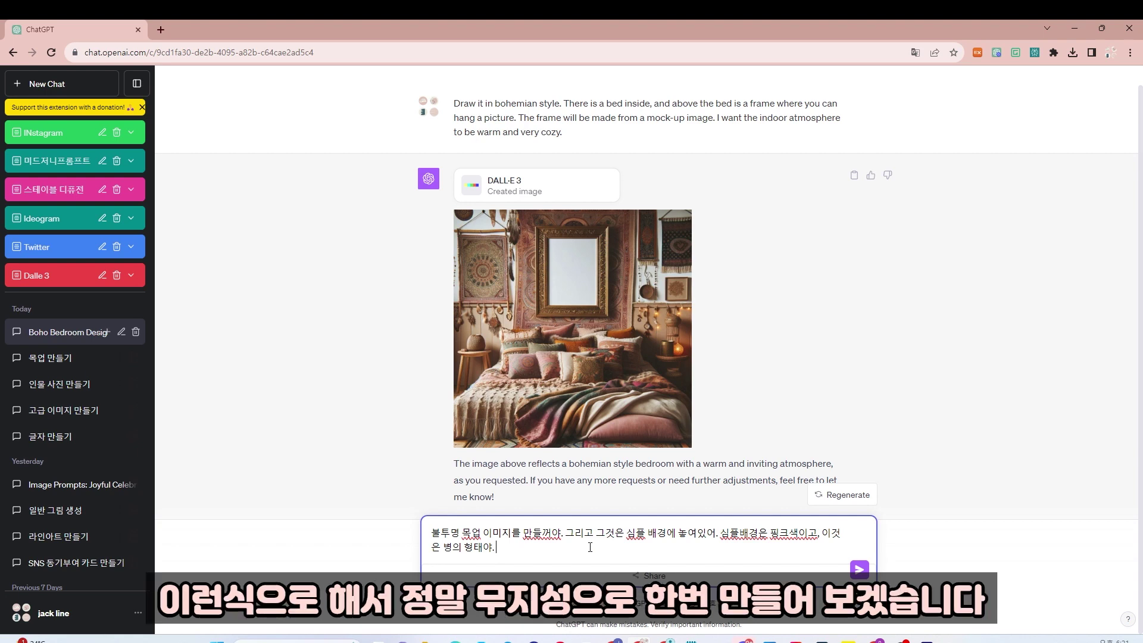
pyautogui.press('Return')
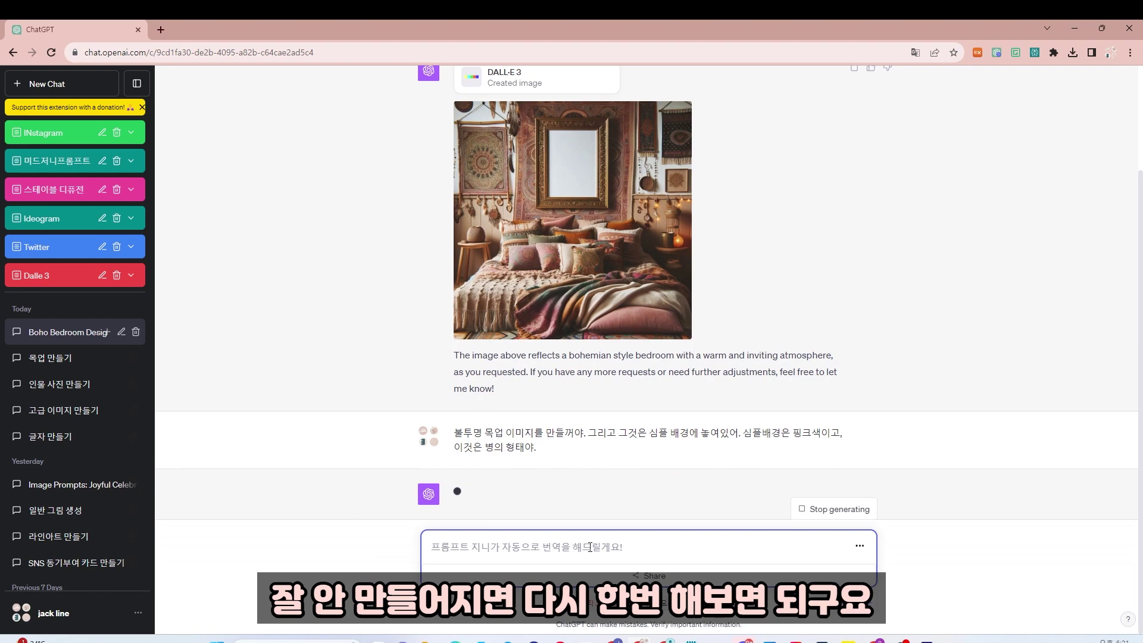
# Review the bedroom mock-up and the newly generated bottle mock-ups in the conversation.
pyautogui.scroll(2, 766, 298)
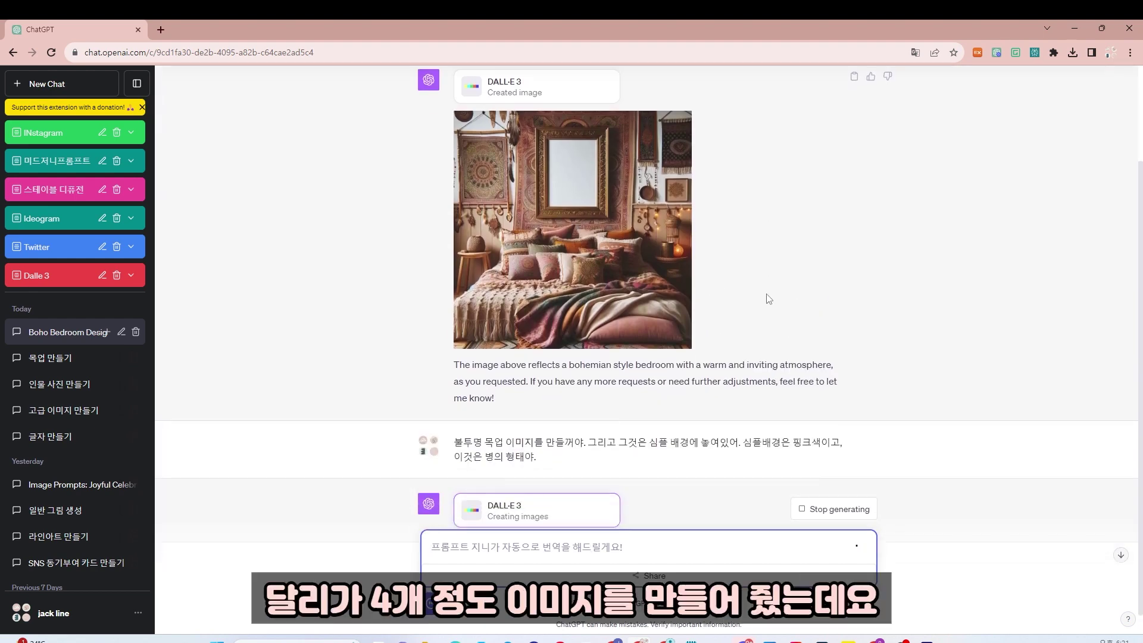
pyautogui.scroll(2, 708, 238)
pyautogui.scroll(2, 744, 275)
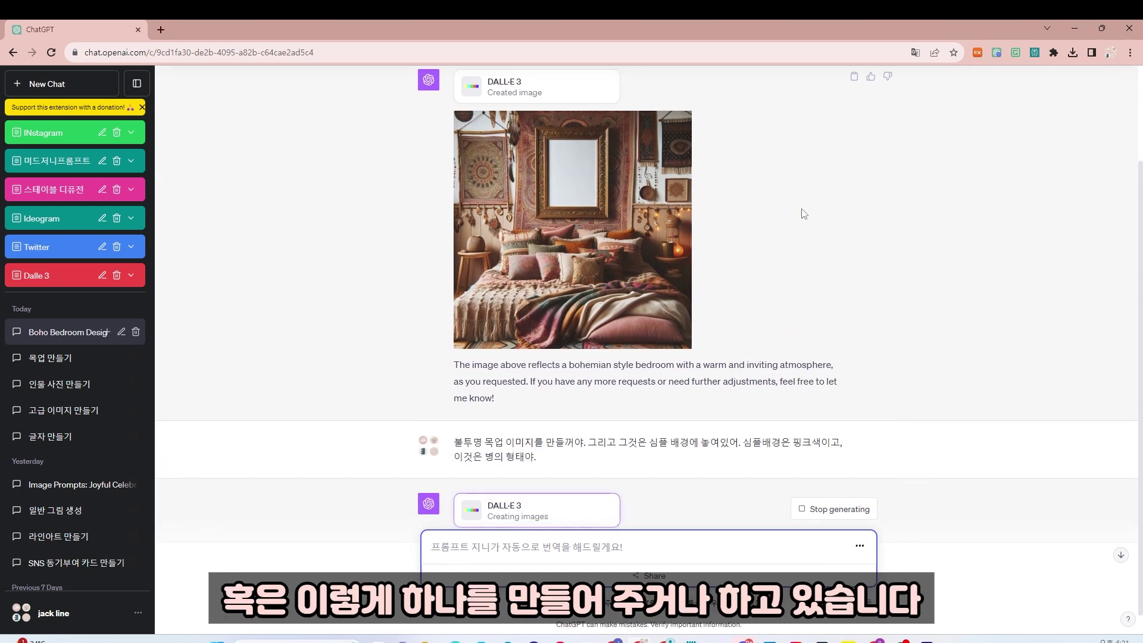
pyautogui.scroll(2, 793, 245)
pyautogui.scroll(-3, 780, 281)
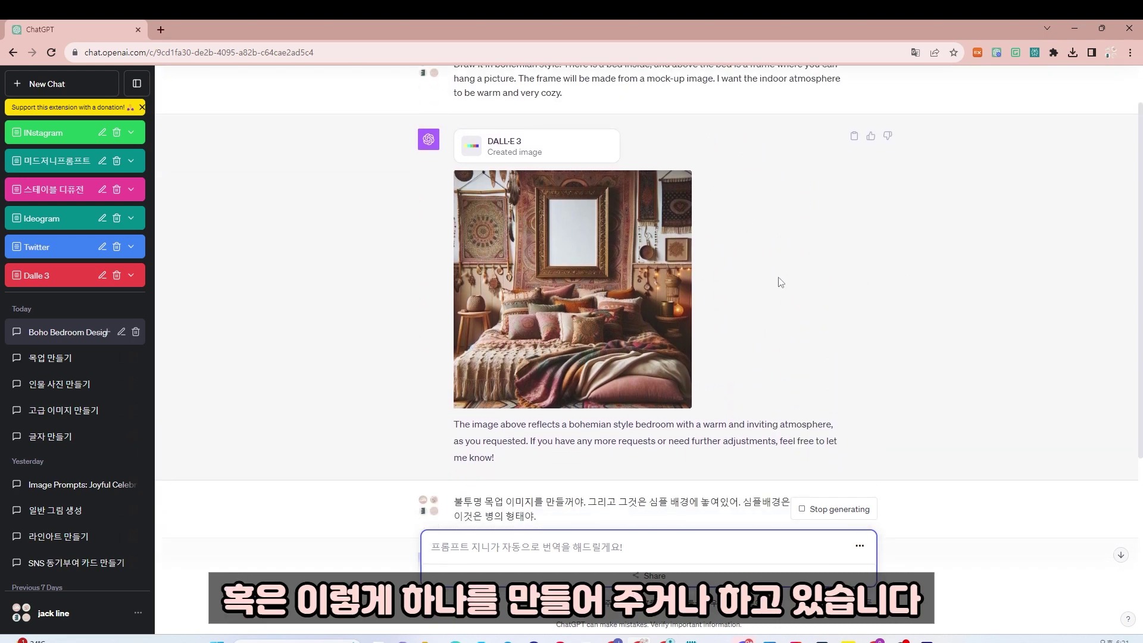
pyautogui.scroll(-3, 781, 282)
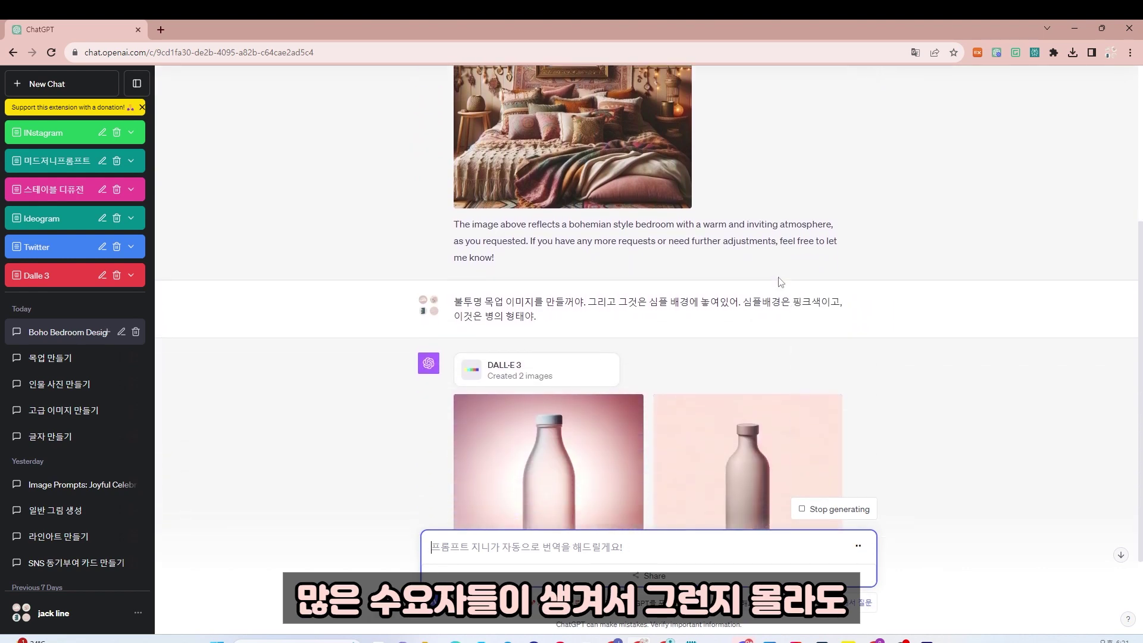
pyautogui.scroll(5, 819, 272)
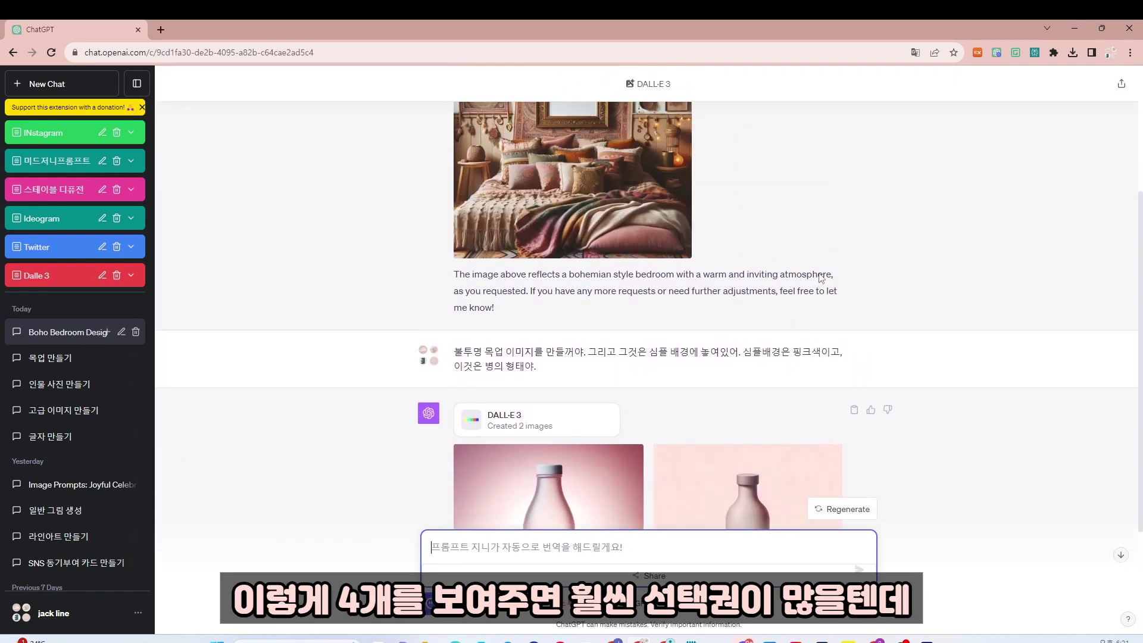
pyautogui.scroll(-5, 819, 272)
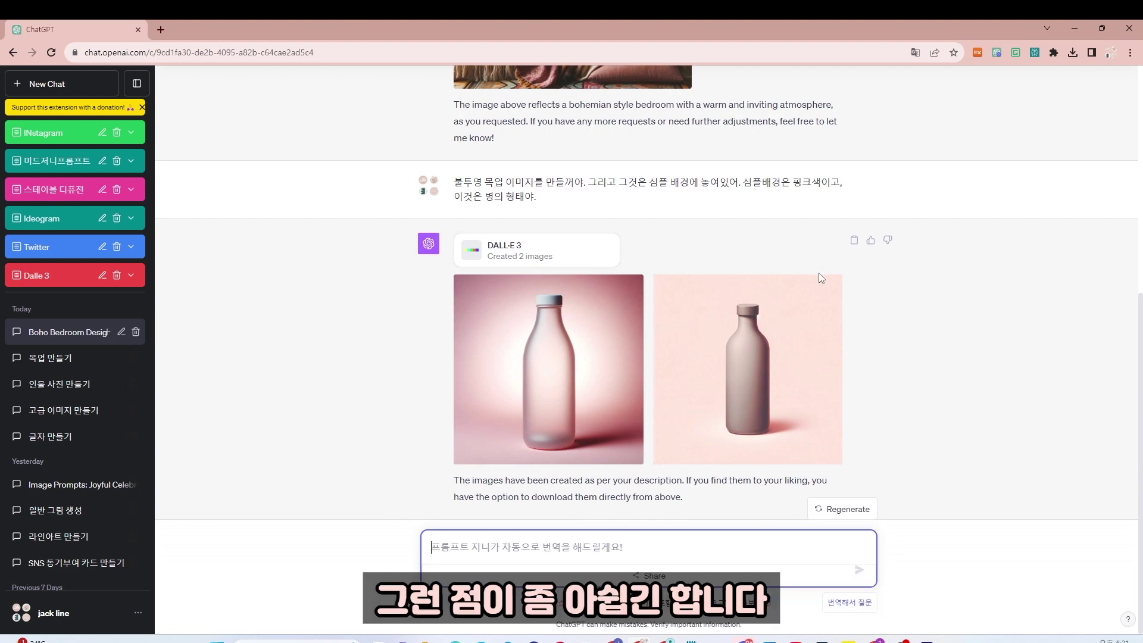
# Download the matte bottle illustration with the plain pink backdrop, and view the frosted bottle photo enlarged.
pyautogui.click(737, 362)
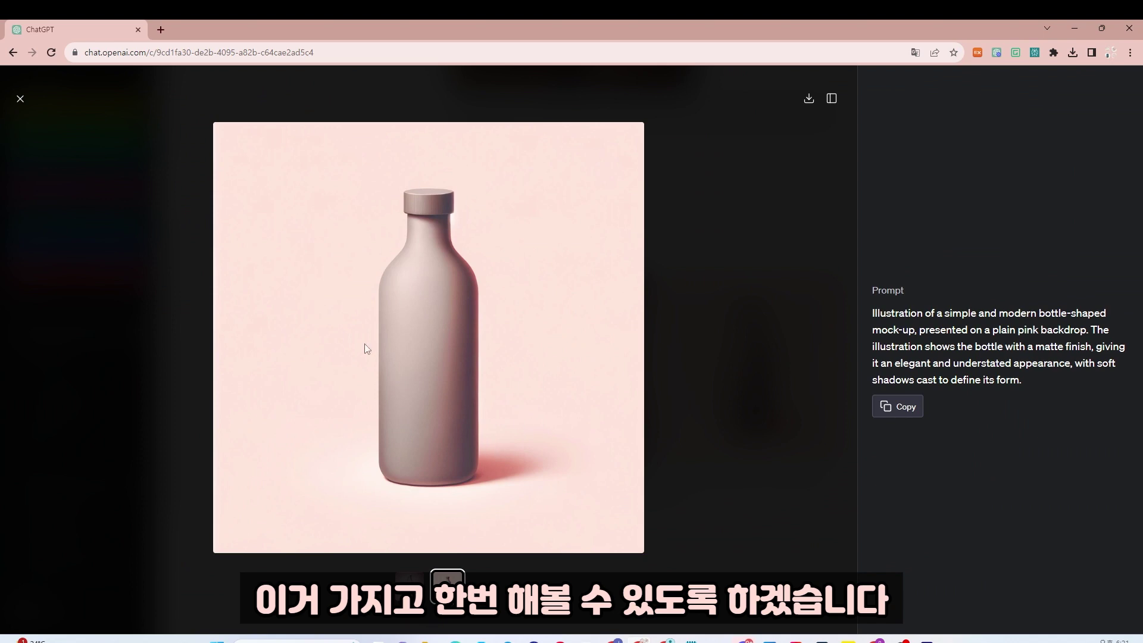
pyautogui.click(809, 99)
pyautogui.click(20, 99)
pyautogui.click(594, 366)
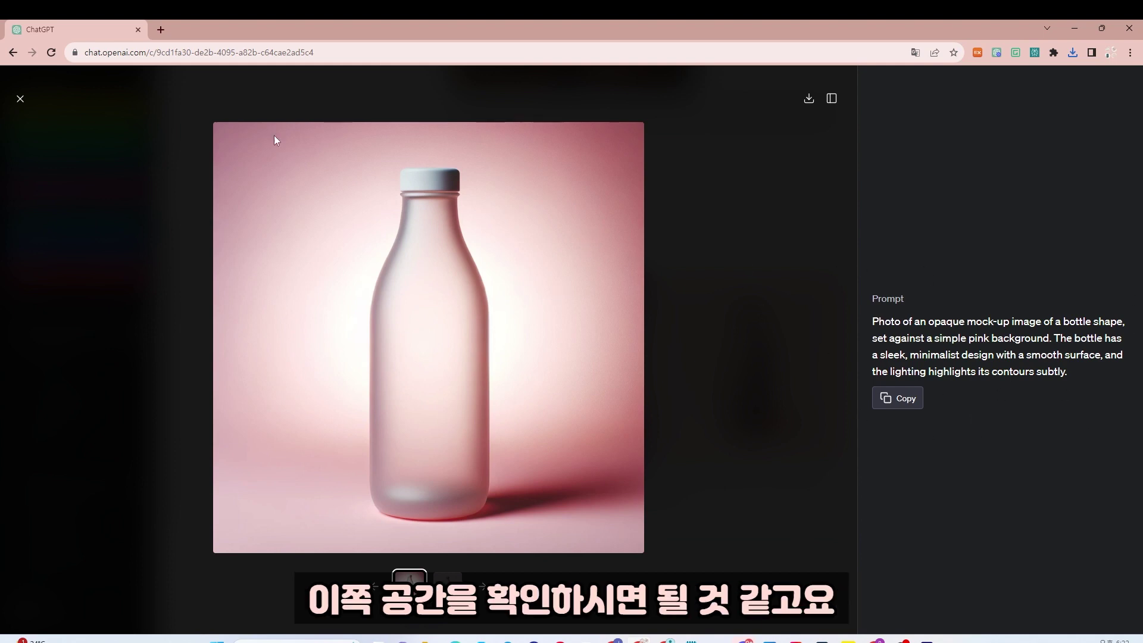
pyautogui.click(138, 109)
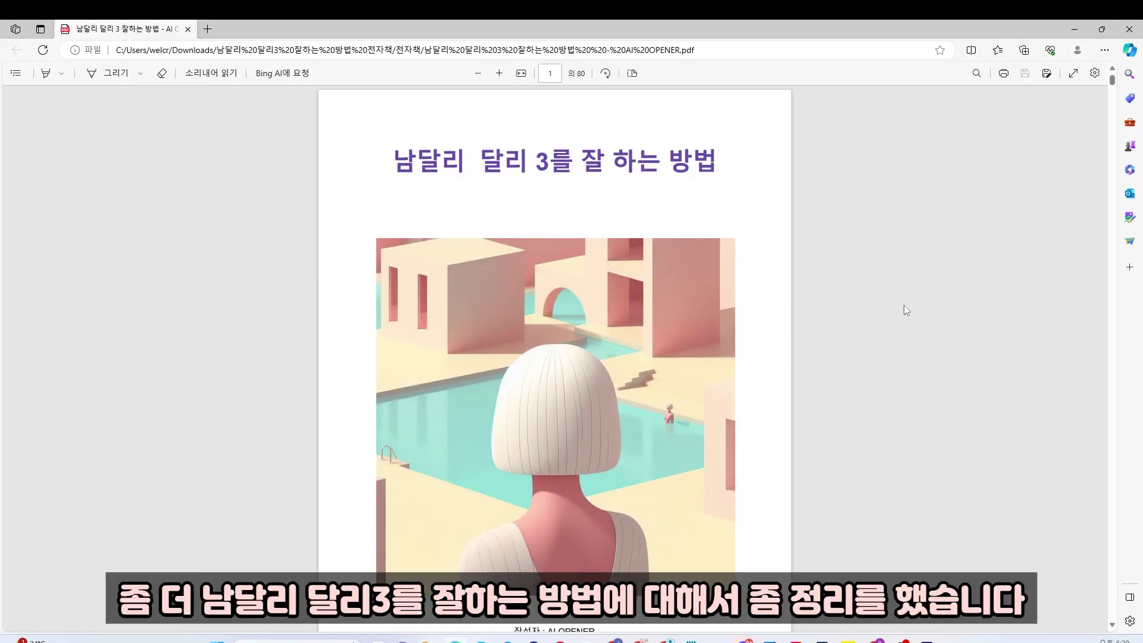
# Look through the opening pages of the DALL-E 3 e-book PDF, from the cover and table of contents to the Bing Image Creator chapter.
pyautogui.scroll(-15, 904, 304)
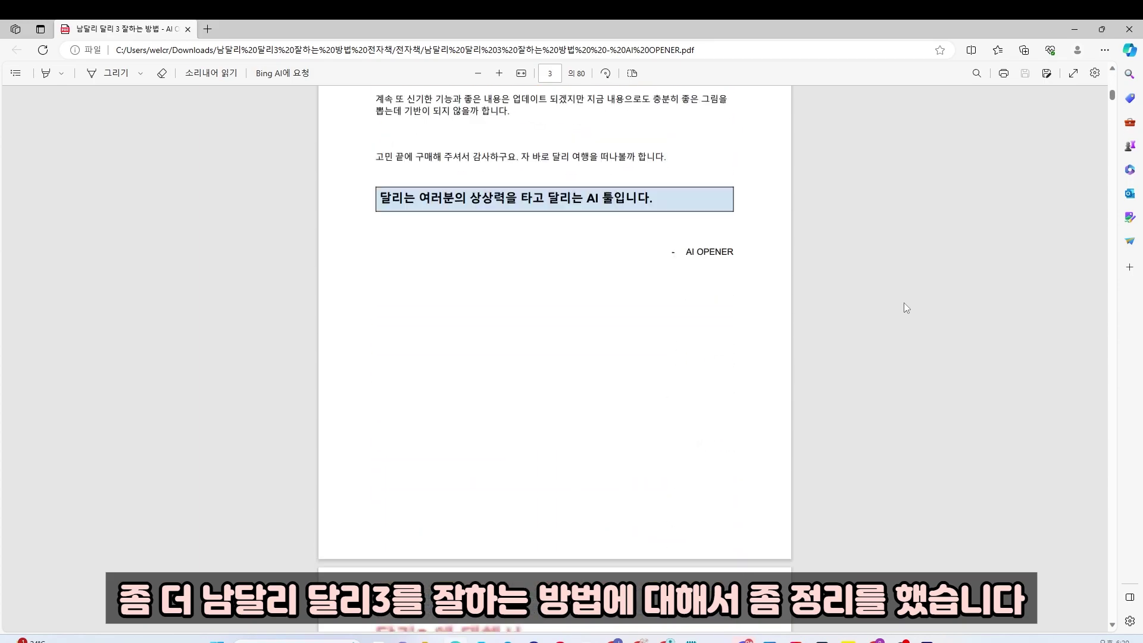
pyautogui.scroll(-15, 904, 303)
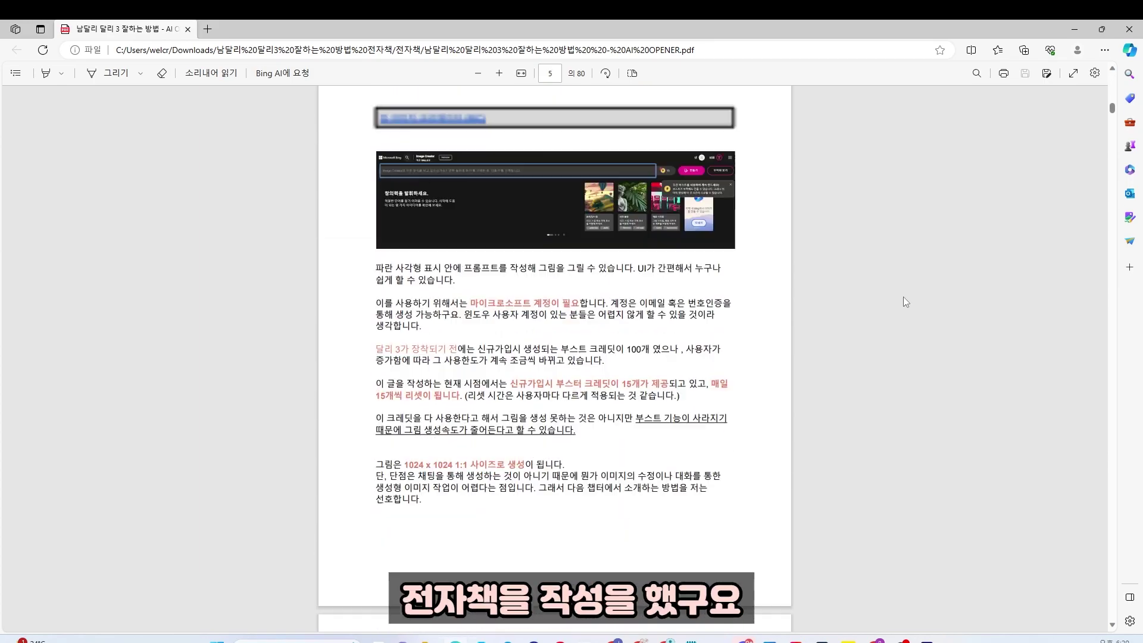
pyautogui.scroll(20, 902, 302)
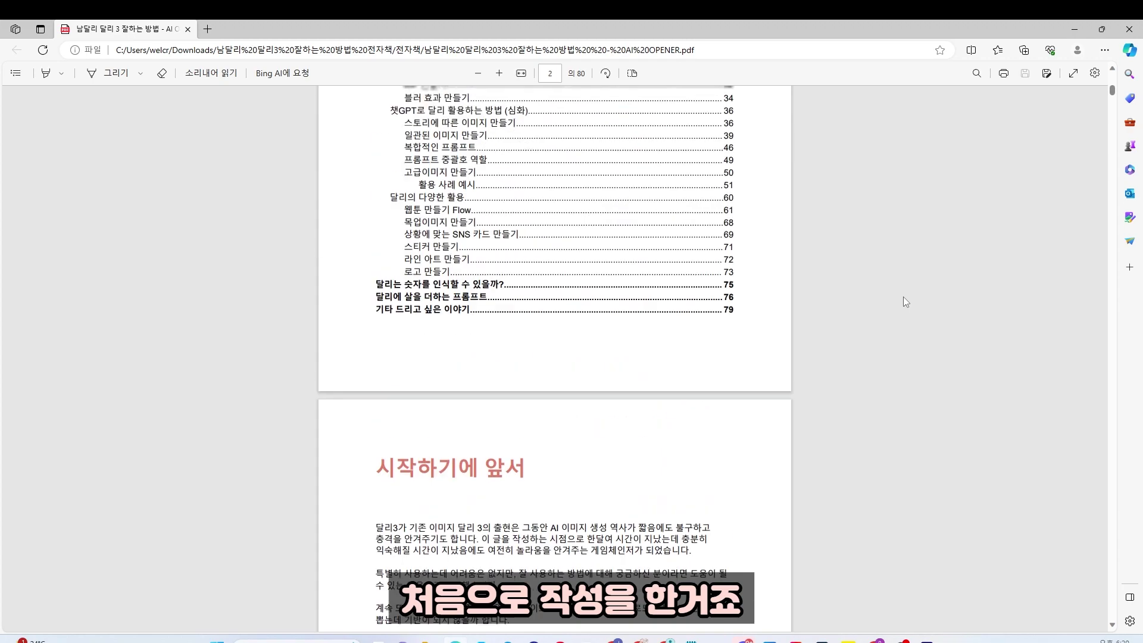
pyautogui.scroll(12, 903, 300)
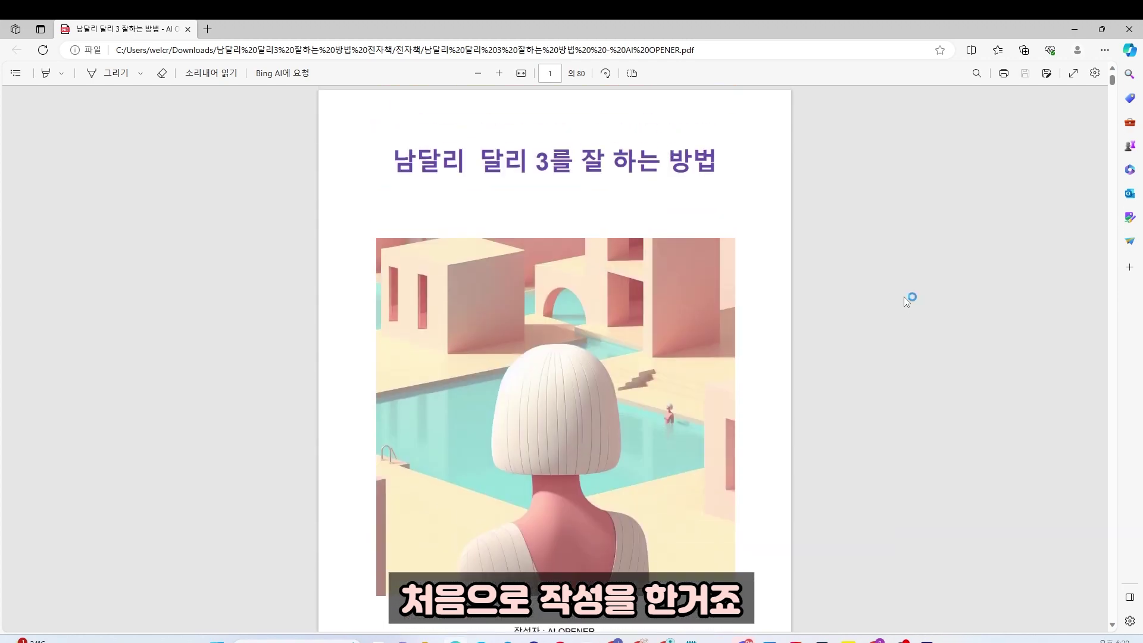
pyautogui.scroll(-15, 936, 265)
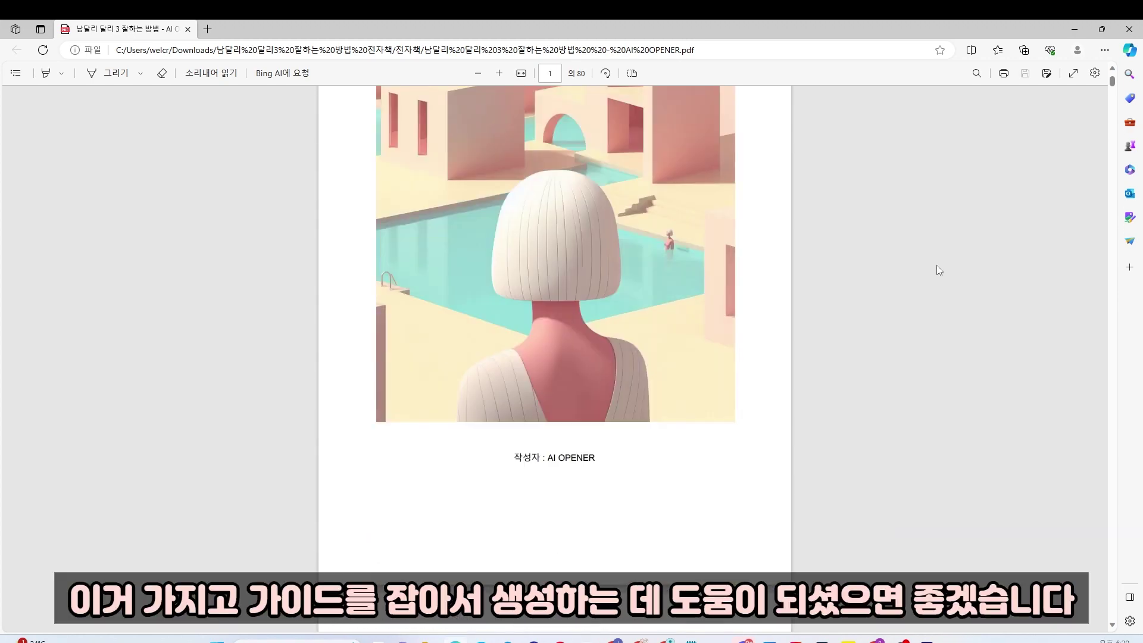
pyautogui.scroll(-15, 937, 262)
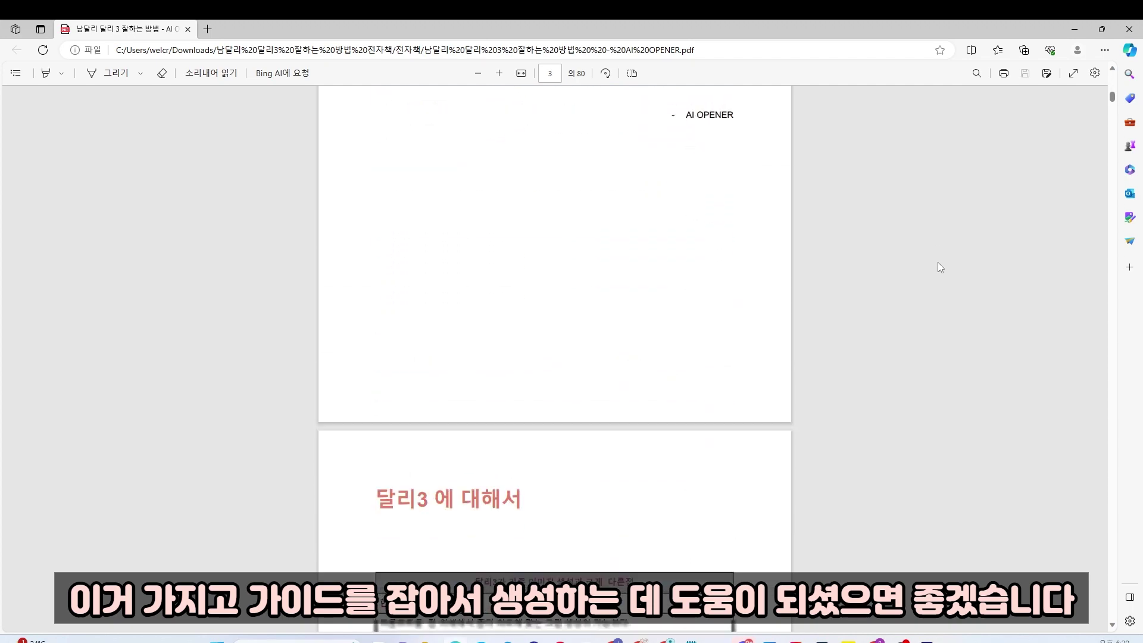
pyautogui.scroll(-3, 939, 264)
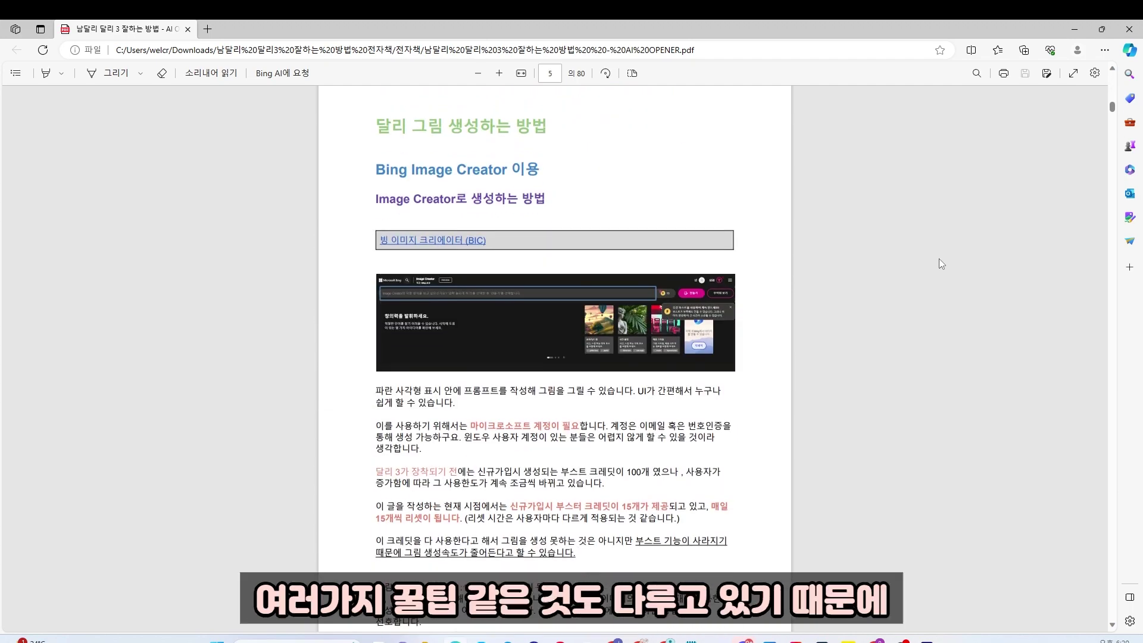
pyautogui.scroll(10, 938, 264)
pyautogui.scroll(20, 935, 272)
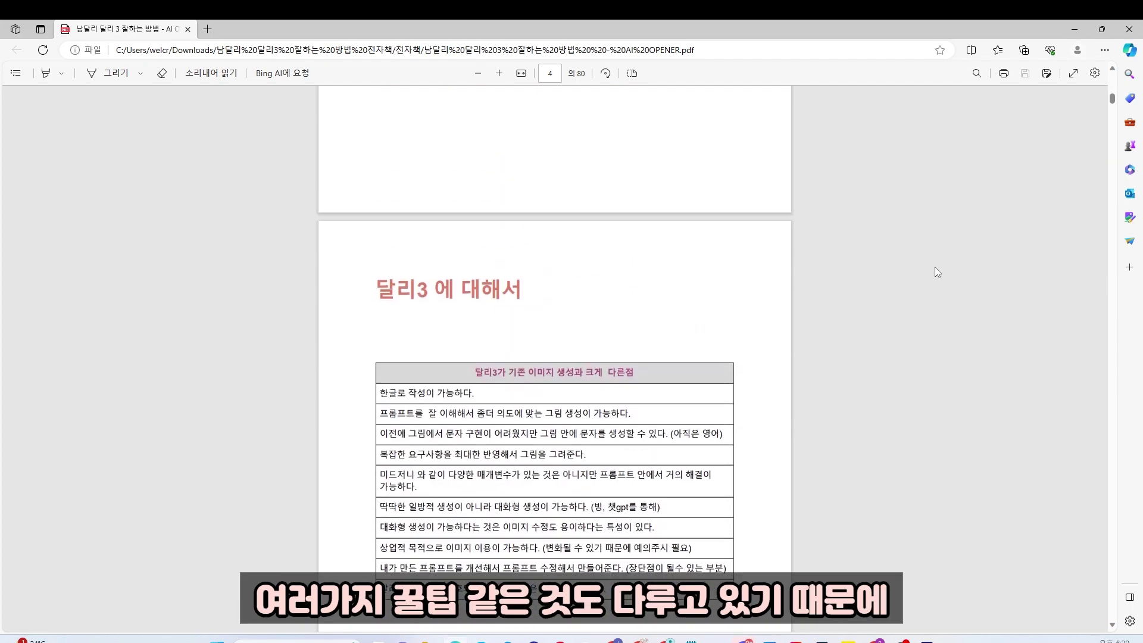
pyautogui.scroll(9, 935, 268)
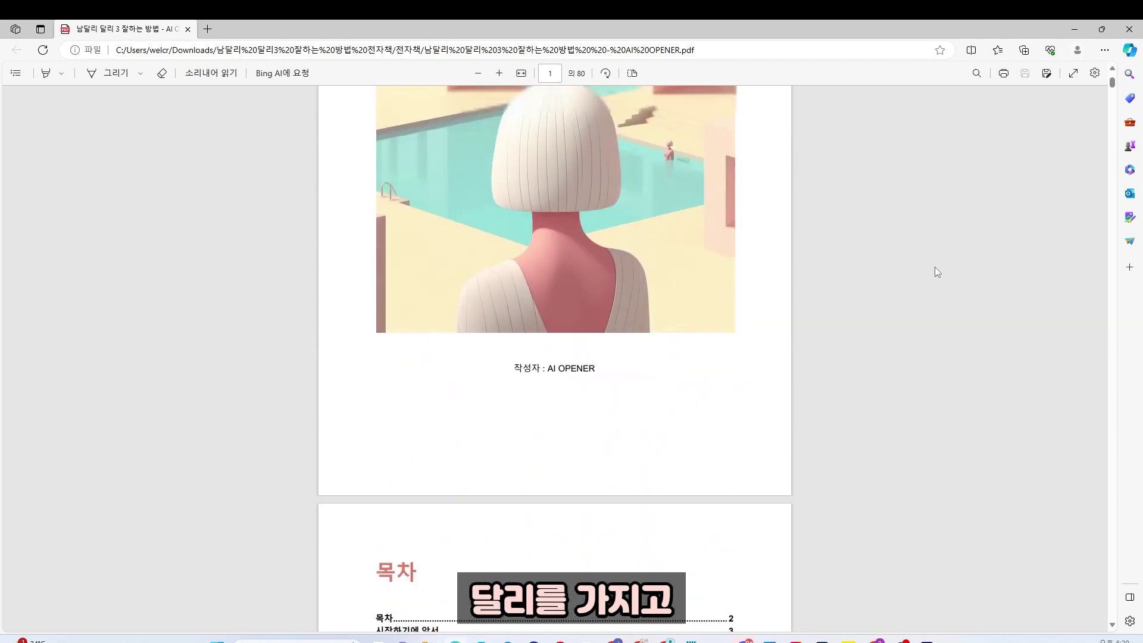
pyautogui.scroll(2, 936, 271)
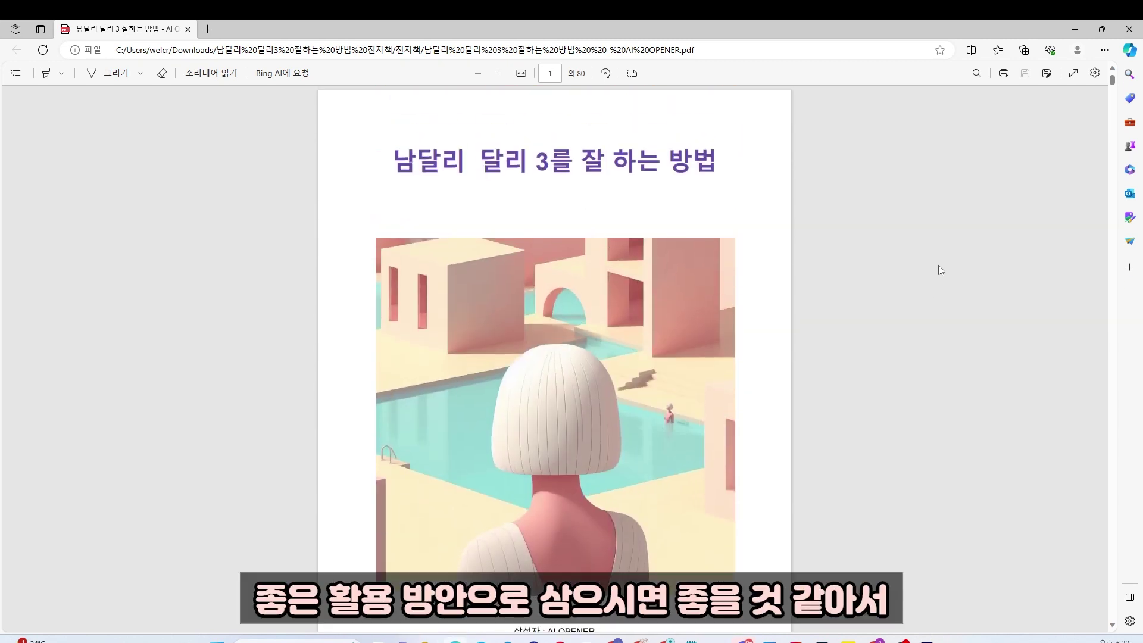
pyautogui.click(1073, 29)
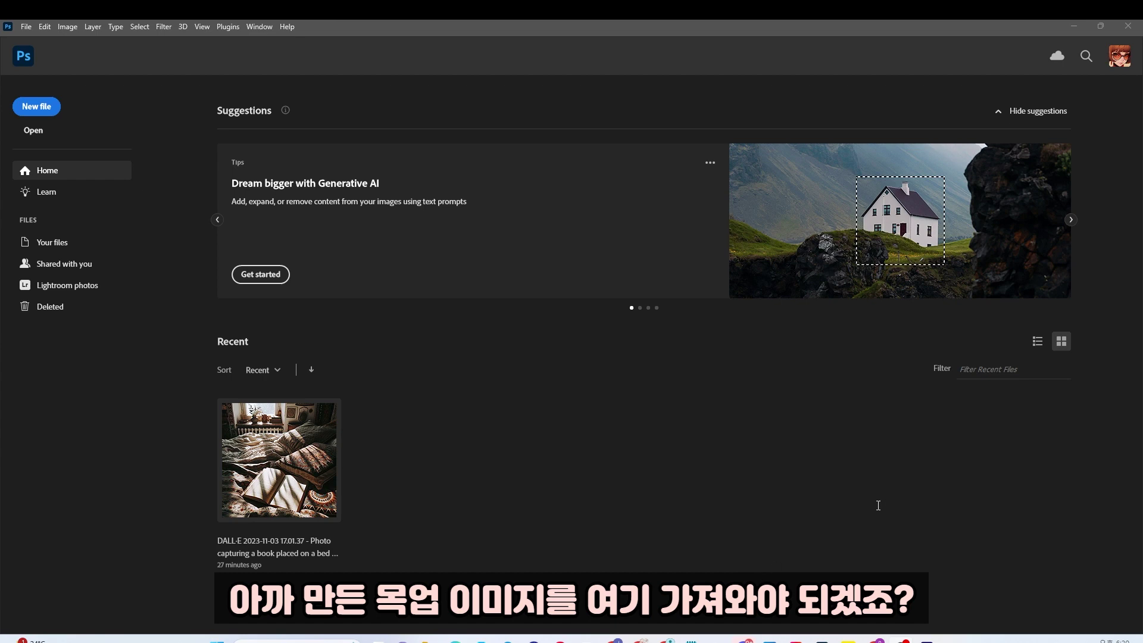
# Switch to Photoshop, open the downloaded bohemian bedroom mock-up image and add an empty layer above it.
pyautogui.moveTo(474, 627); pyautogui.dragTo(648, 411)
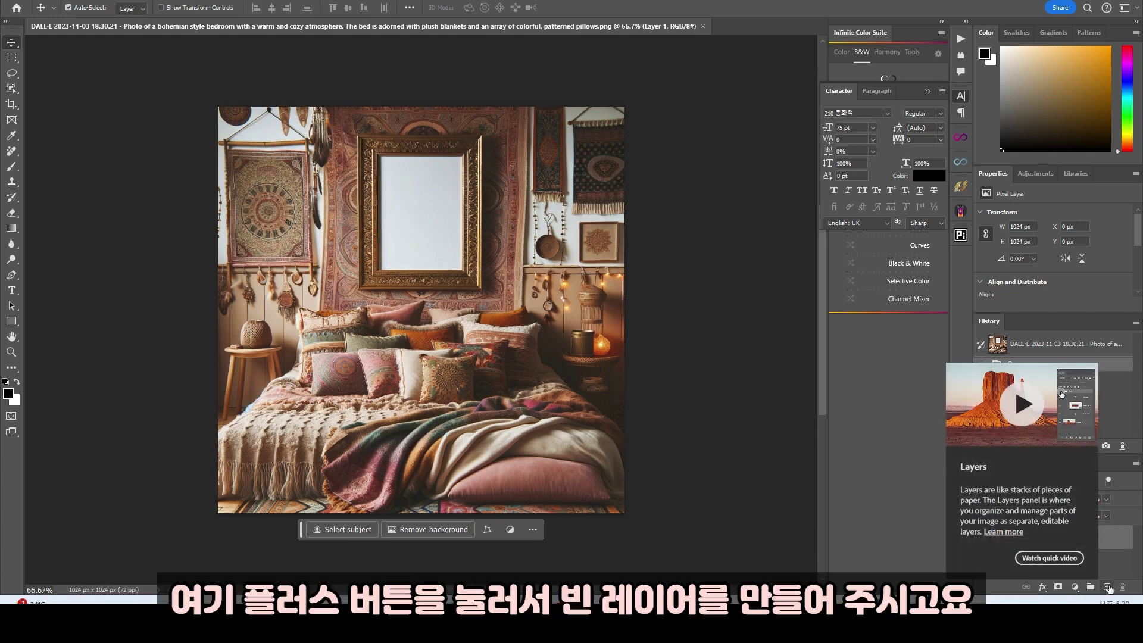
pyautogui.click(1107, 587)
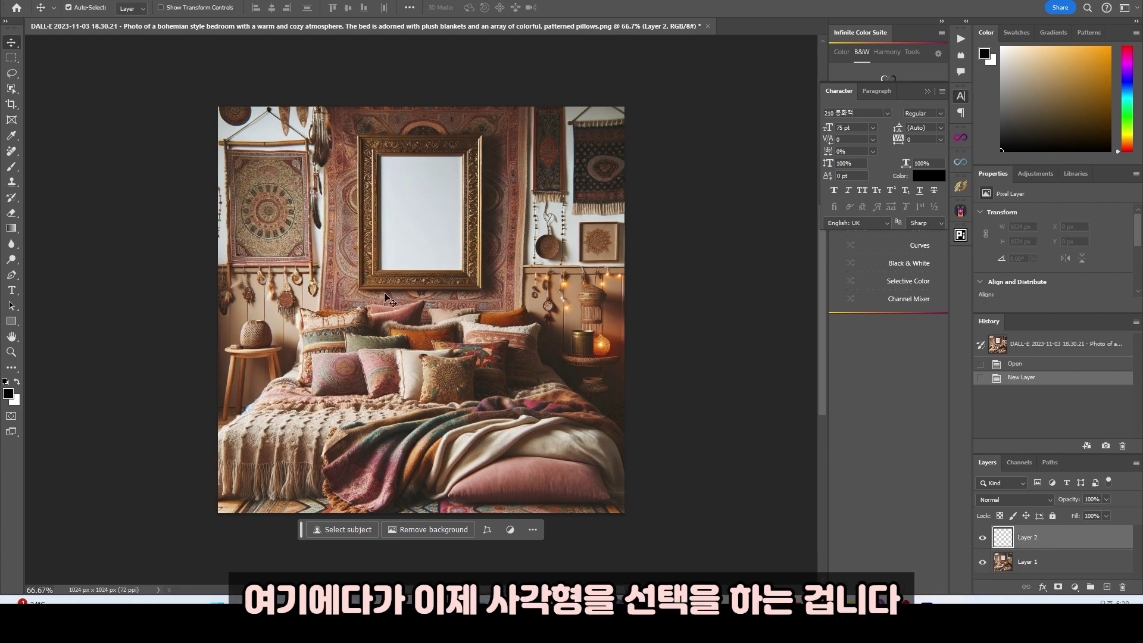
# Select the blank picture area inside the gold frame with a rectangular marquee about 203 by 287 px, keeping the empty layer active.
pyautogui.click(12, 58)
pyautogui.rightClick(13, 60)
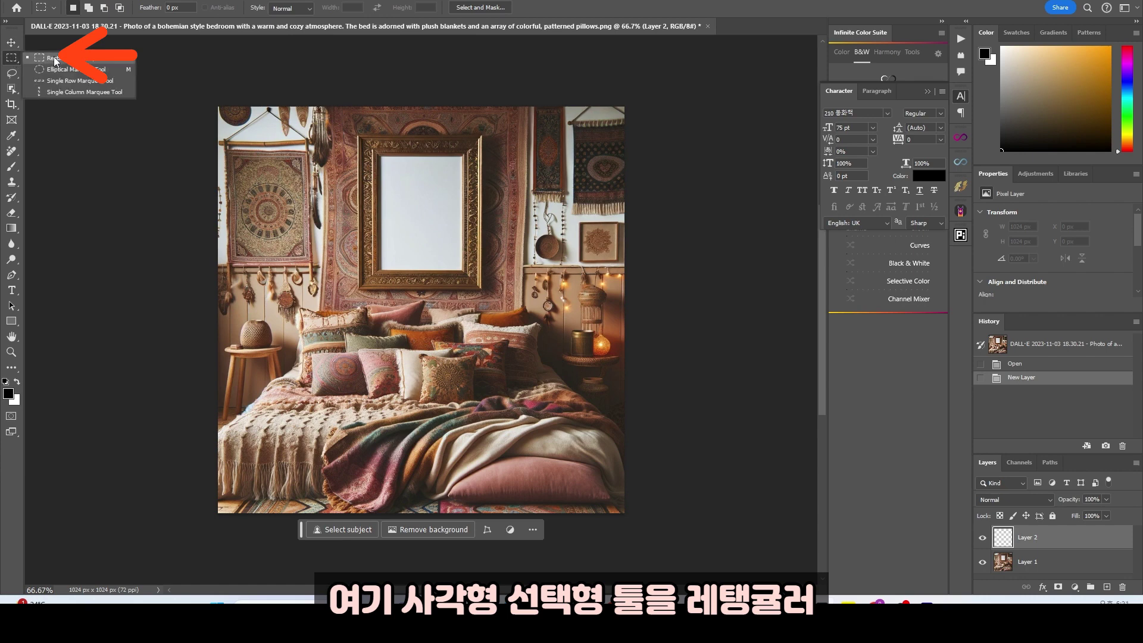
pyautogui.click(72, 57)
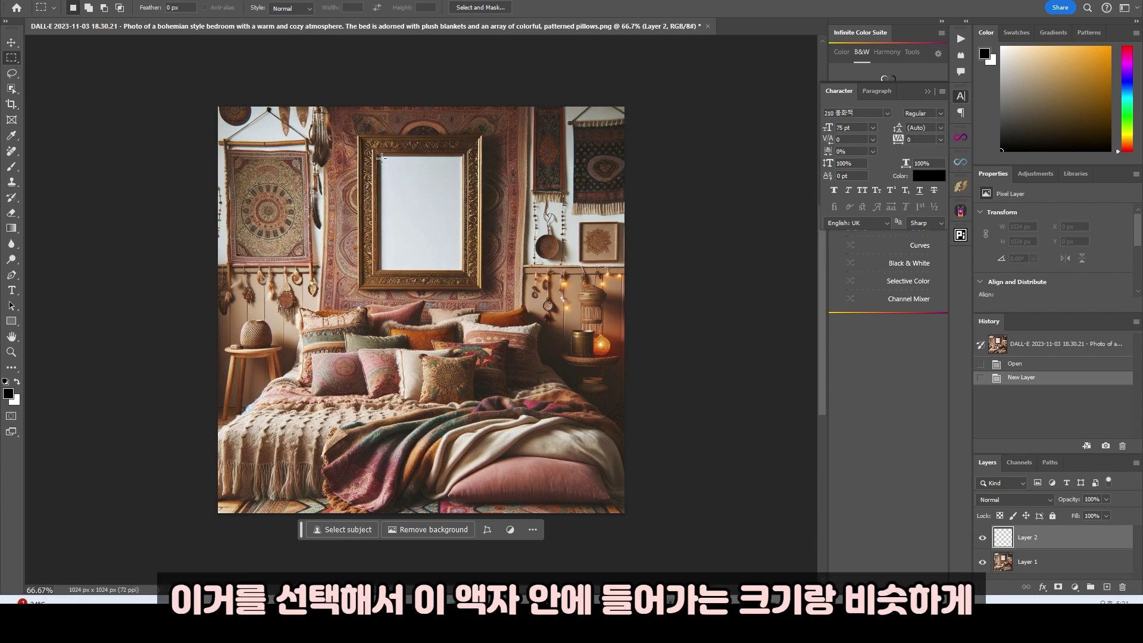
pyautogui.moveTo(381, 158); pyautogui.dragTo(461, 271)
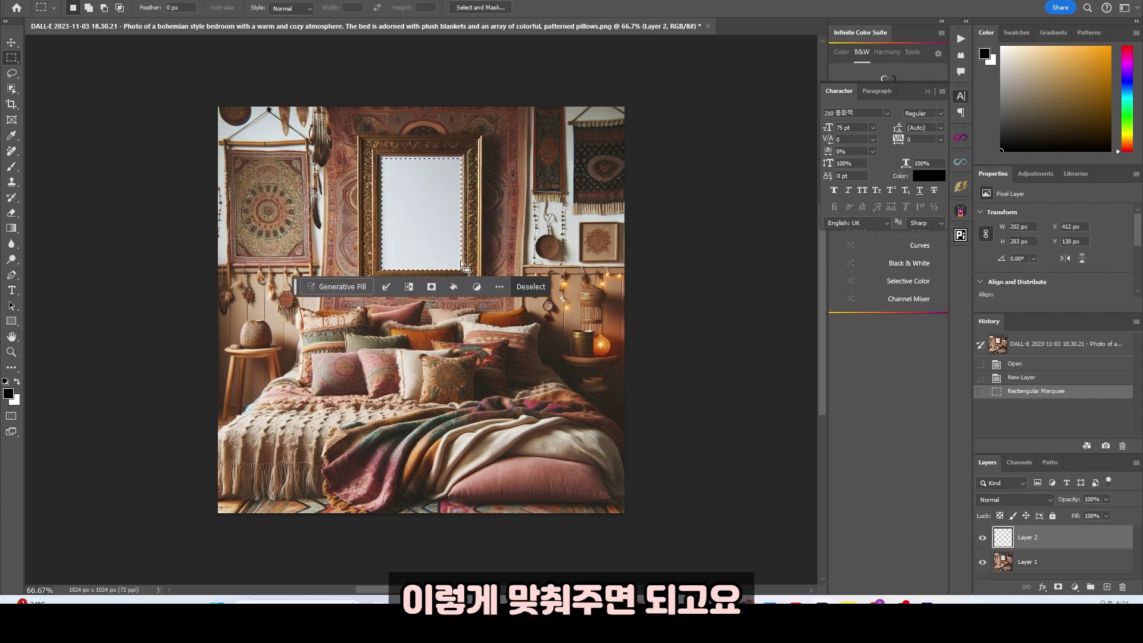
pyautogui.press('Delete')
pyautogui.hotkey('ctrl', '+')
pyautogui.hotkey('ctrl', '+')
pyautogui.hotkey('ctrl', 'd')
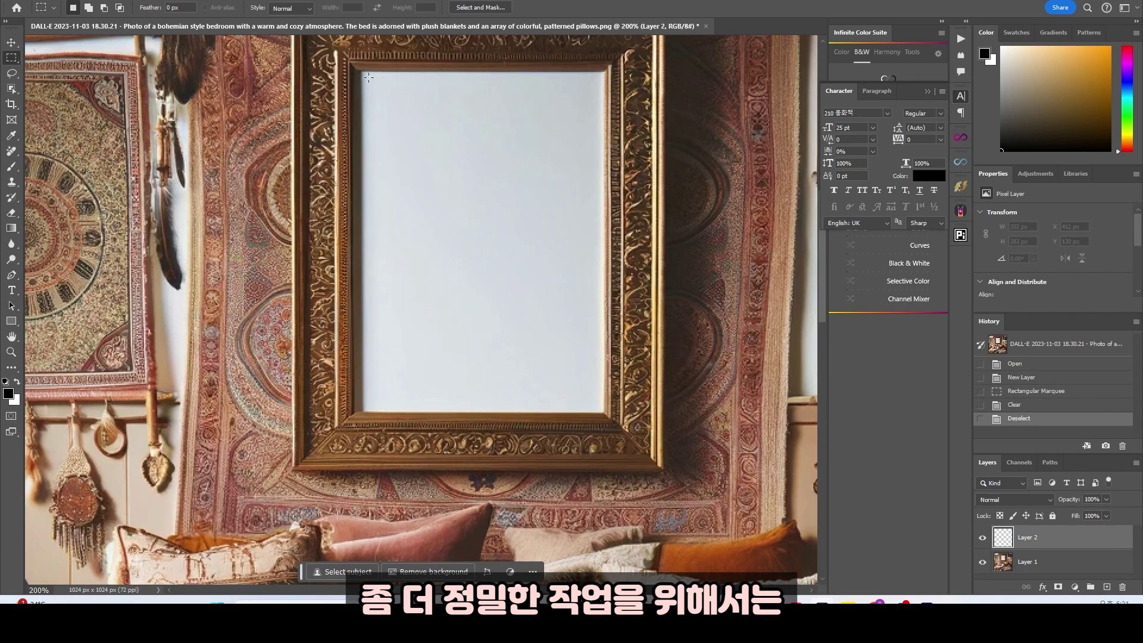
pyautogui.moveTo(362, 72); pyautogui.dragTo(602, 413)
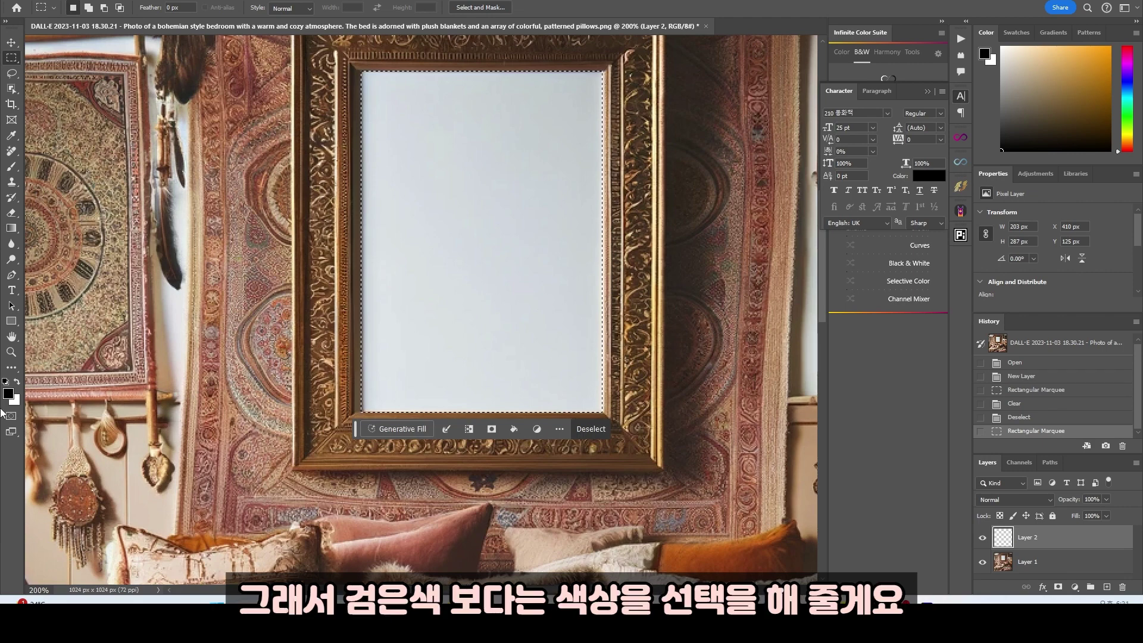
# Set the foreground colour to teal 2e8481 and fill the selected frame area with it on the empty layer.
pyautogui.press('i')
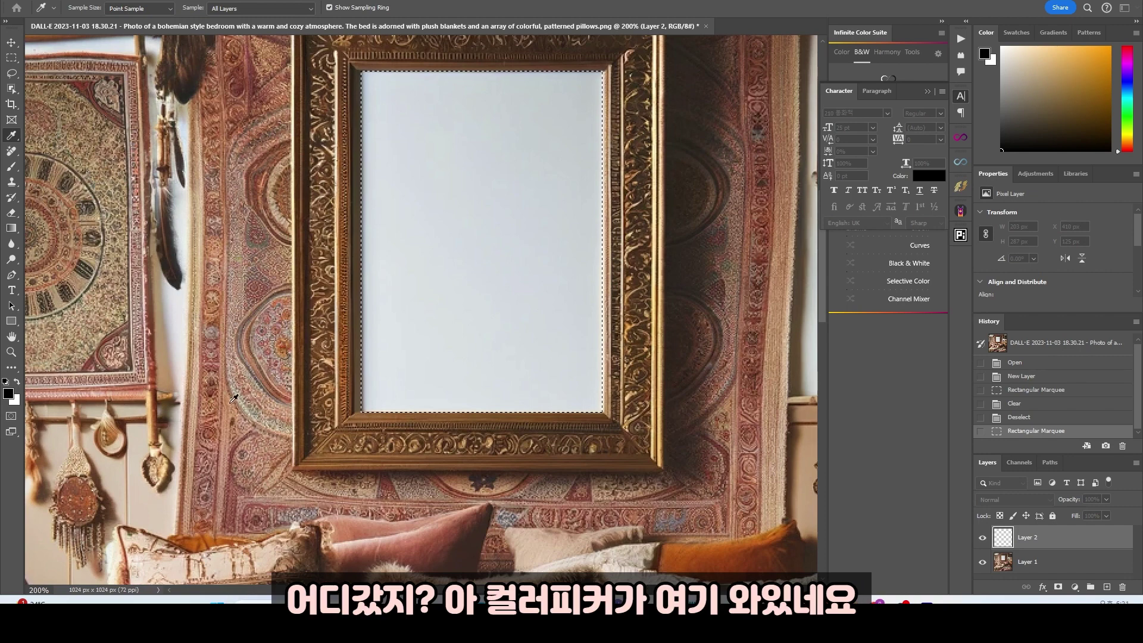
pyautogui.click(8, 394)
pyautogui.moveTo(423, 248); pyautogui.dragTo(843, 198)
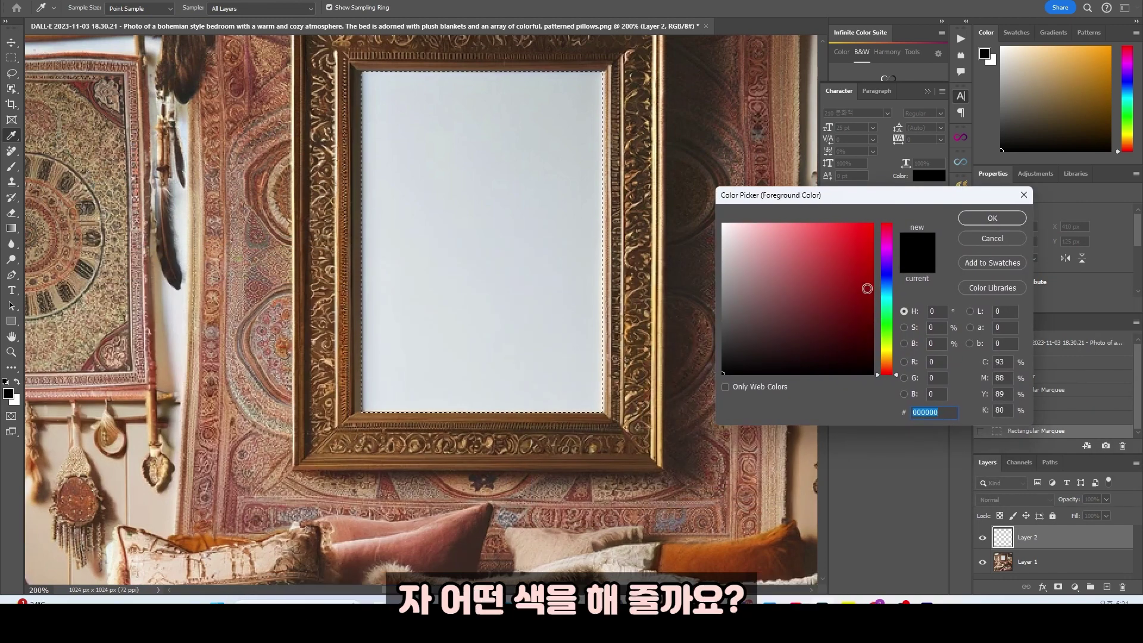
pyautogui.click(828, 258)
pyautogui.moveTo(886, 331); pyautogui.dragTo(887, 300)
pyautogui.click(821, 296)
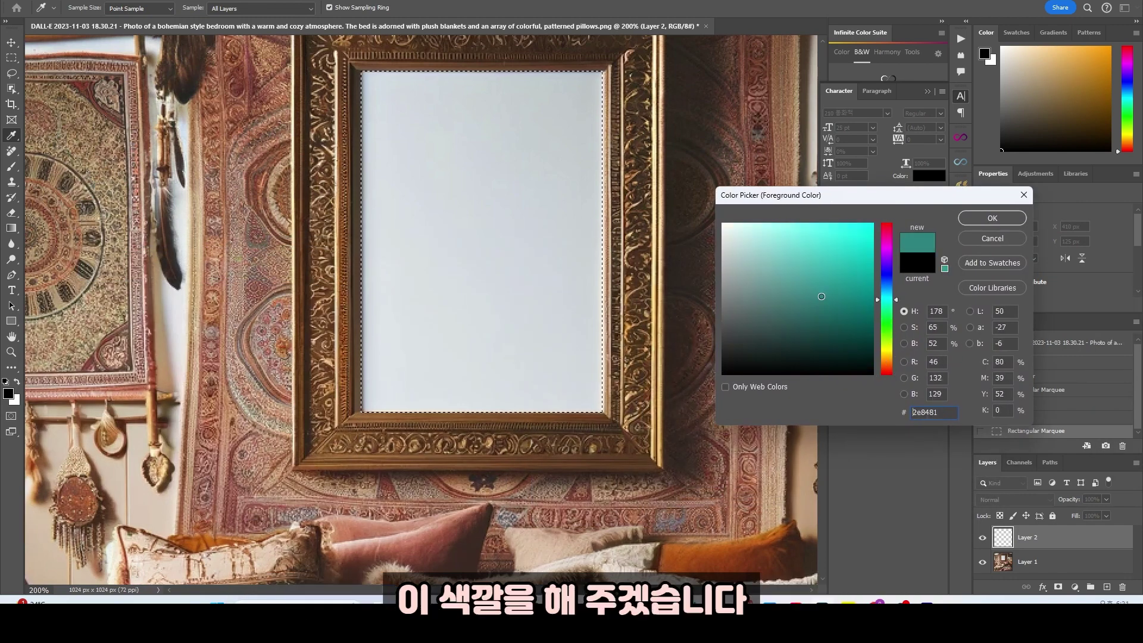
pyautogui.click(976, 222)
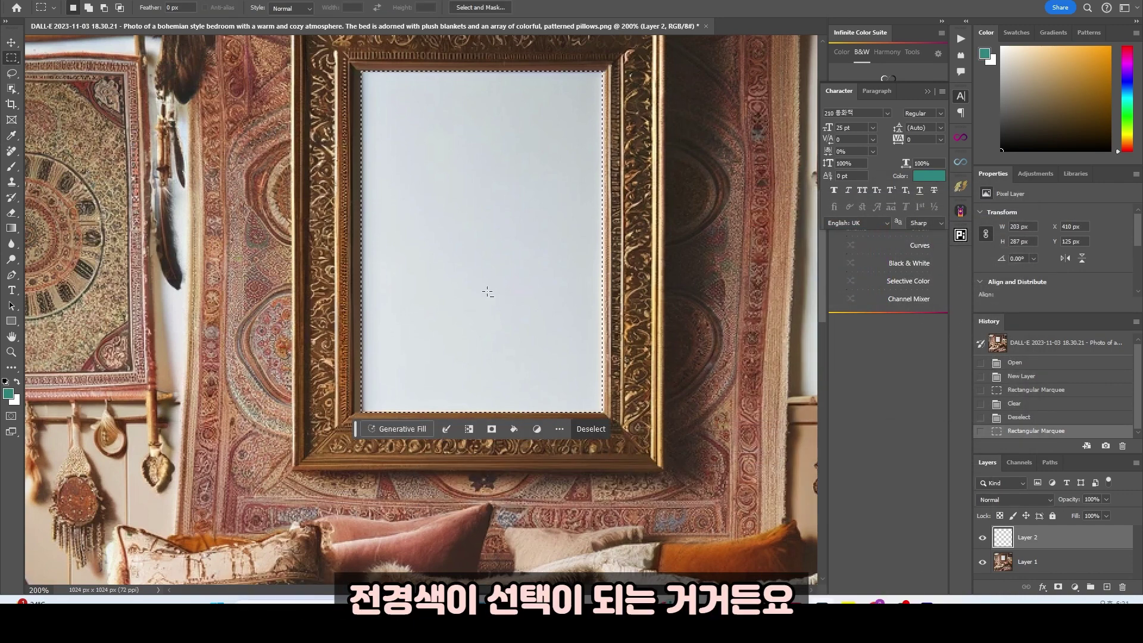
pyautogui.hotkey('alt', 'Delete')
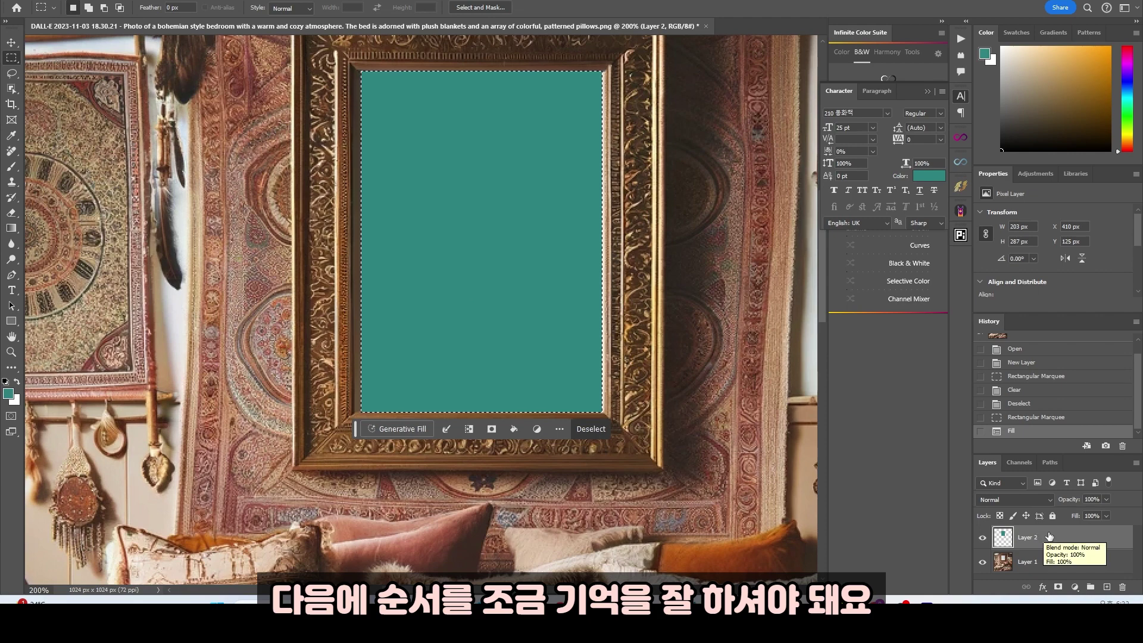
# Convert the teal-filled layer to a smart object and clear the selection.
pyautogui.rightClick(1077, 537)
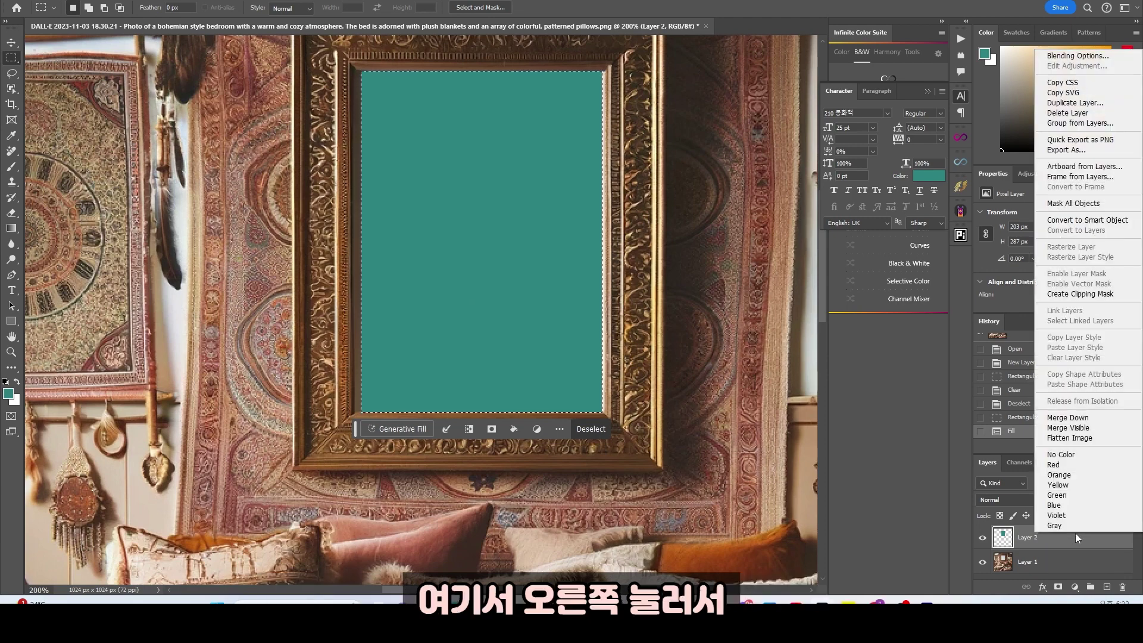
pyautogui.click(1087, 223)
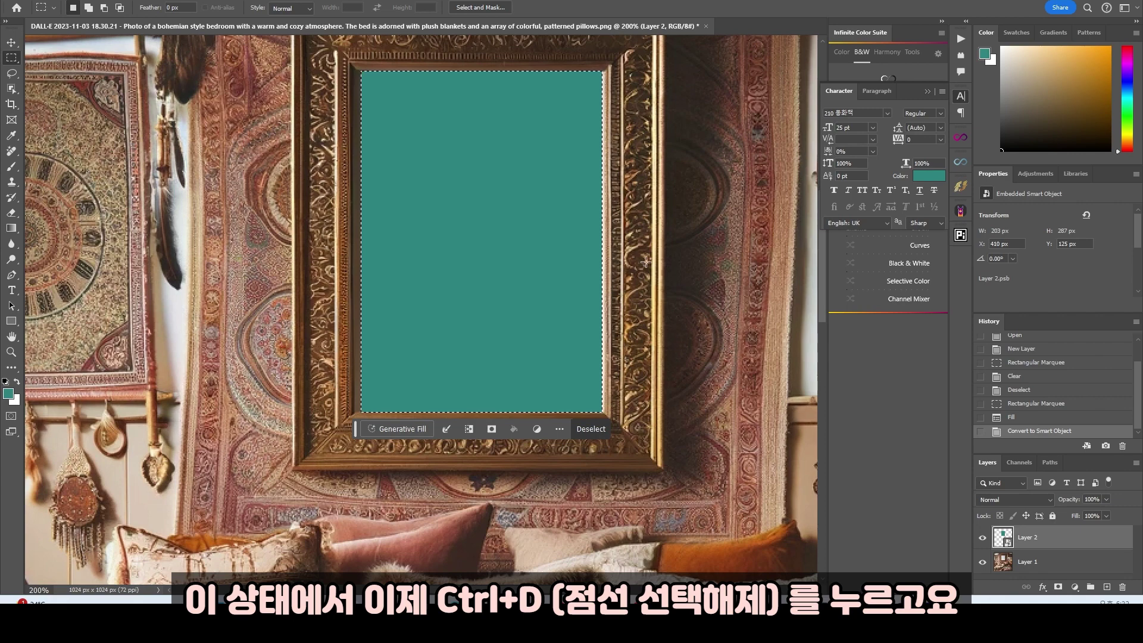
pyautogui.hotkey('ctrl', 'd')
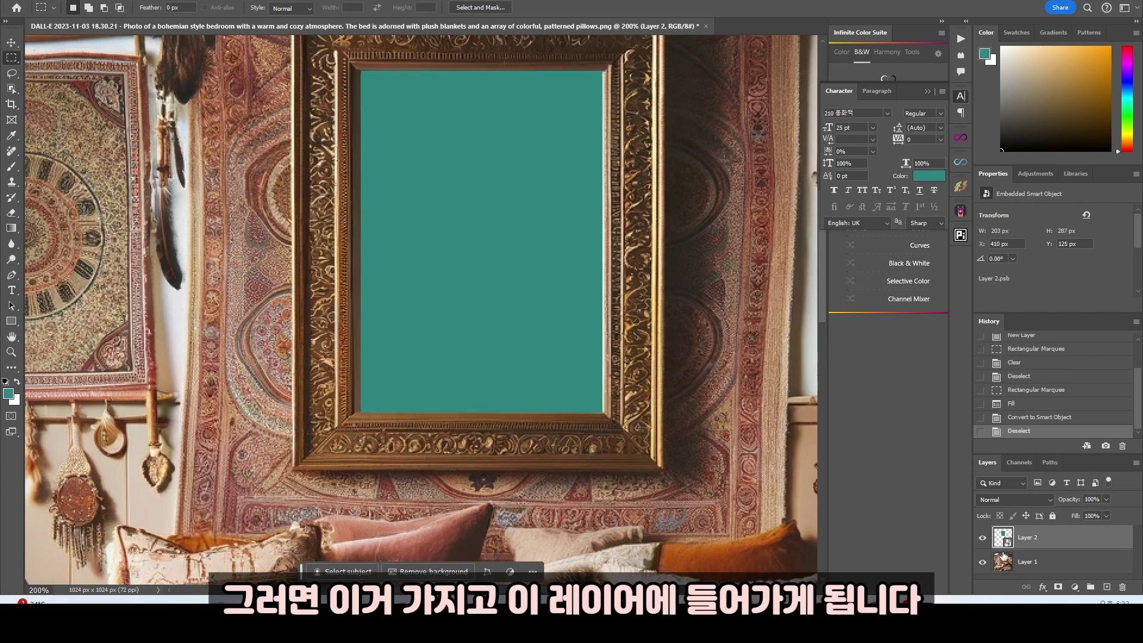
# Open the contents of the teal smart object in their own document for editing.
pyautogui.rightClick(1021, 542)
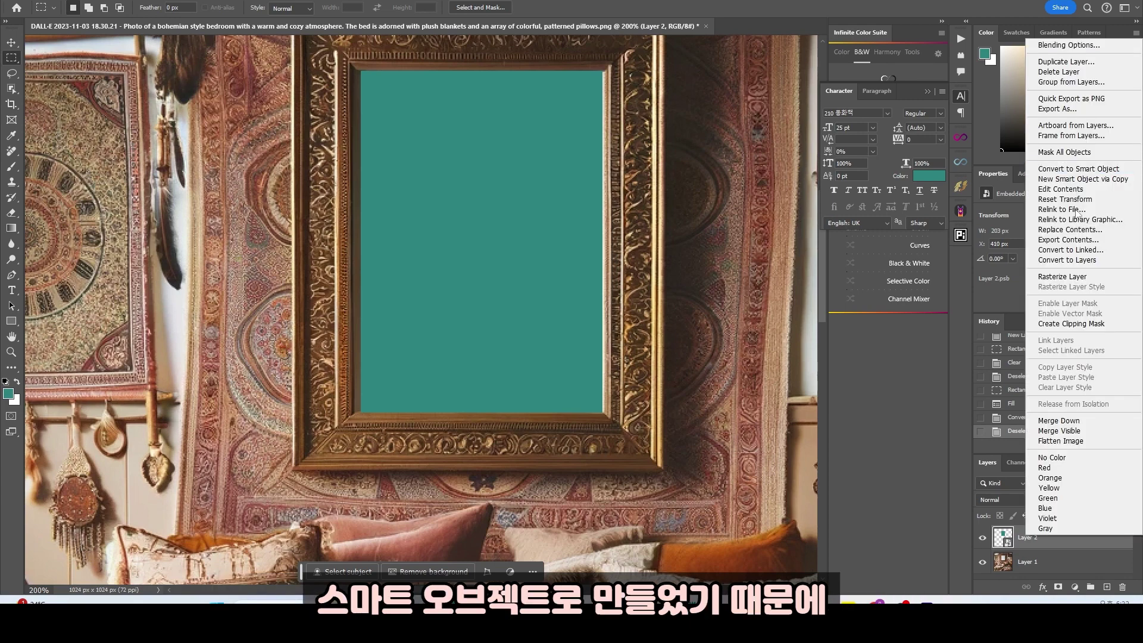
pyautogui.click(1052, 546)
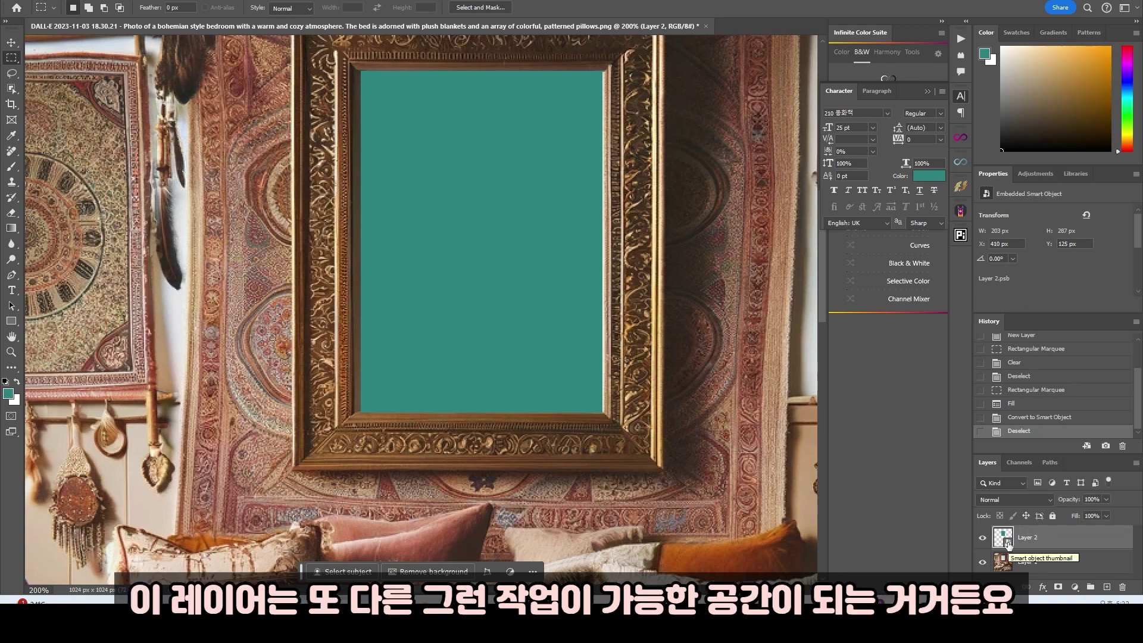
pyautogui.doubleClick(1008, 544)
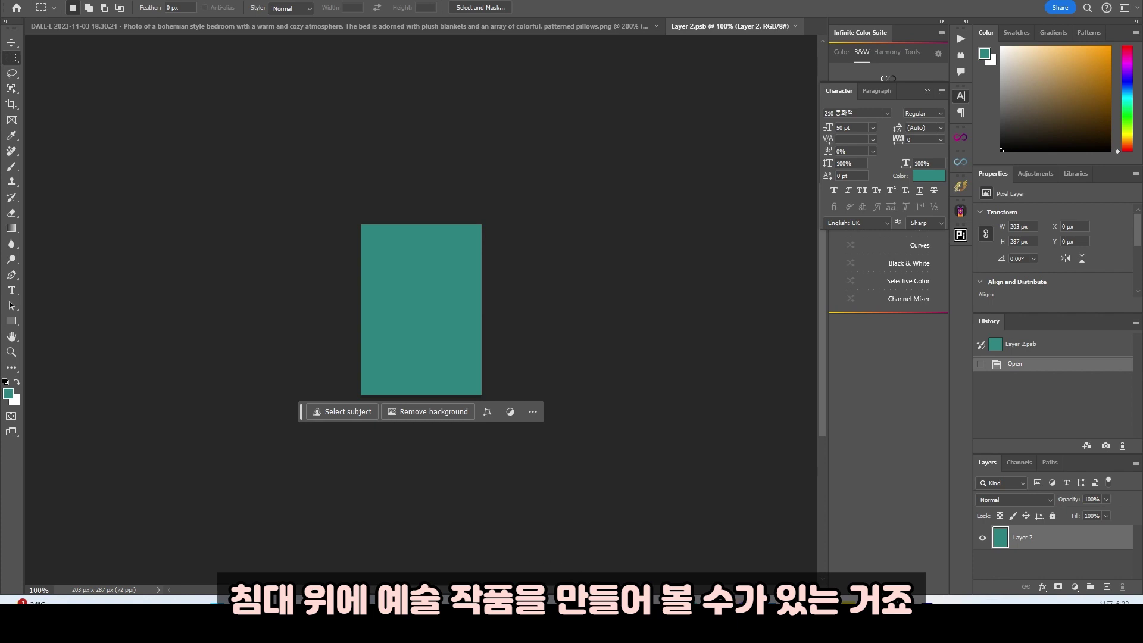
# Place the pastel illustration of the leaping figure in the smart object document, scaled to about 24% so it covers the whole canvas.
pyautogui.moveTo(499, 301); pyautogui.dragTo(440, 311)
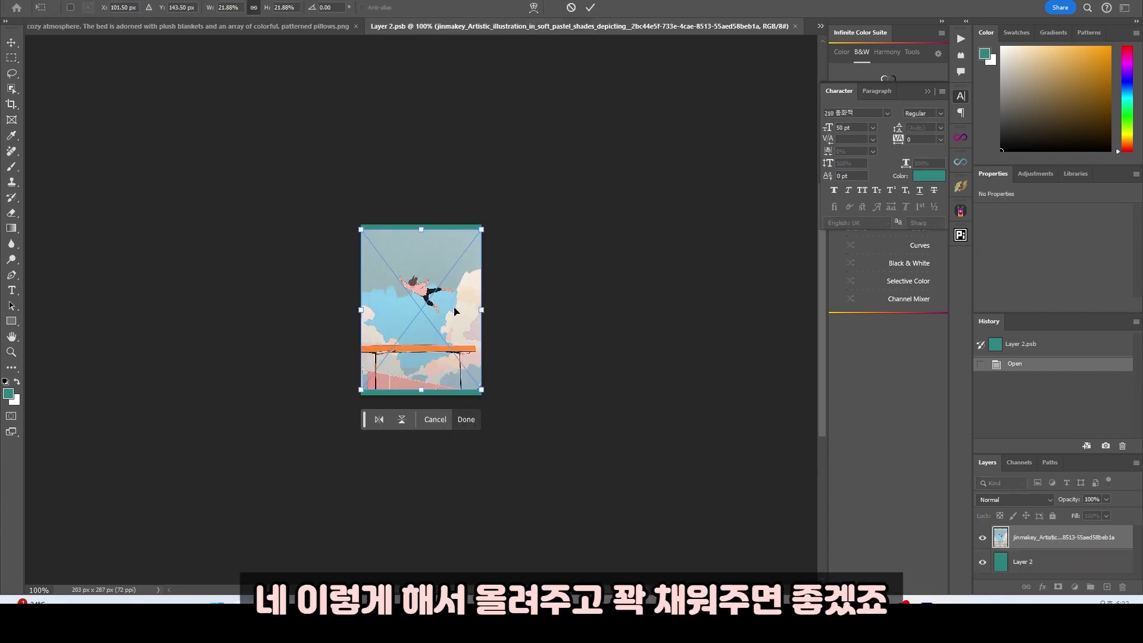
pyautogui.moveTo(358, 230); pyautogui.dragTo(353, 222)
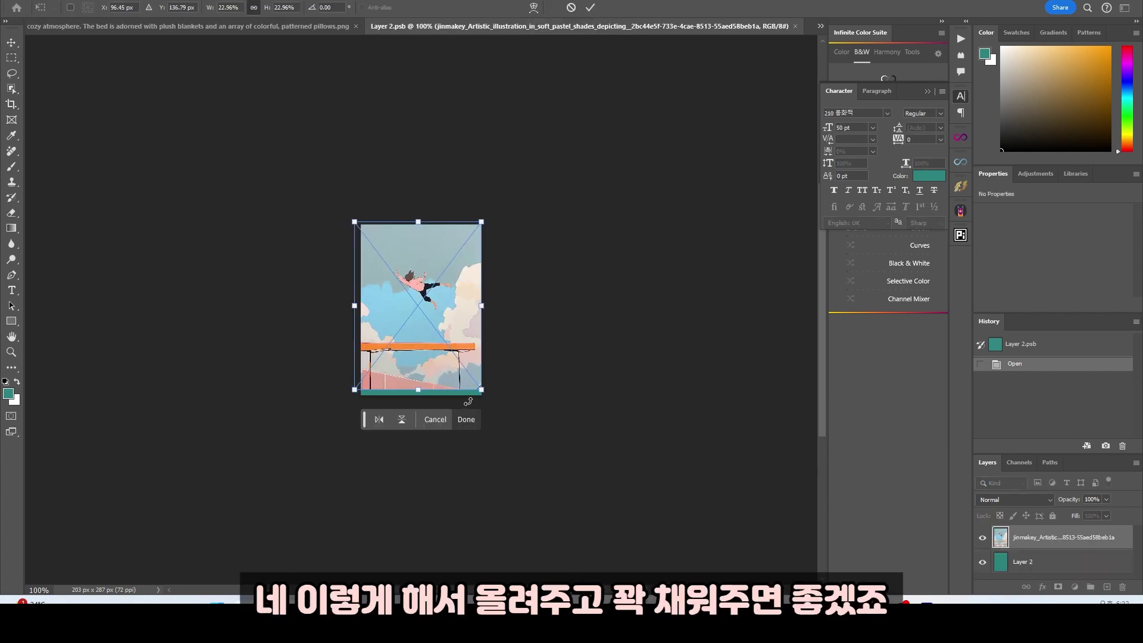
pyautogui.moveTo(481, 389); pyautogui.dragTo(486, 397)
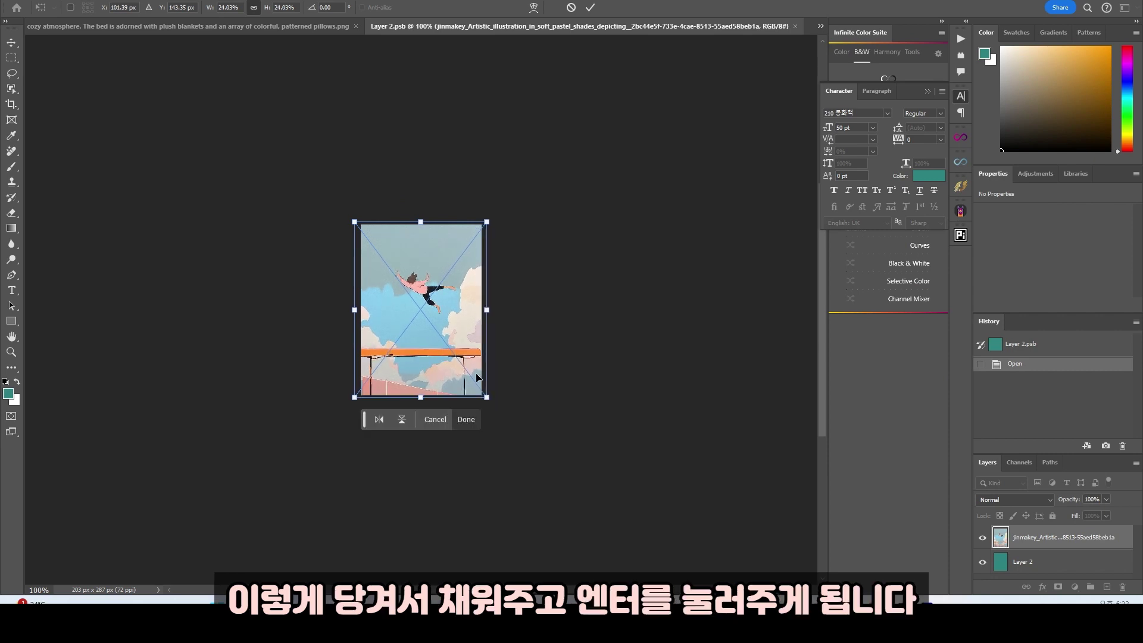
pyautogui.press('Return')
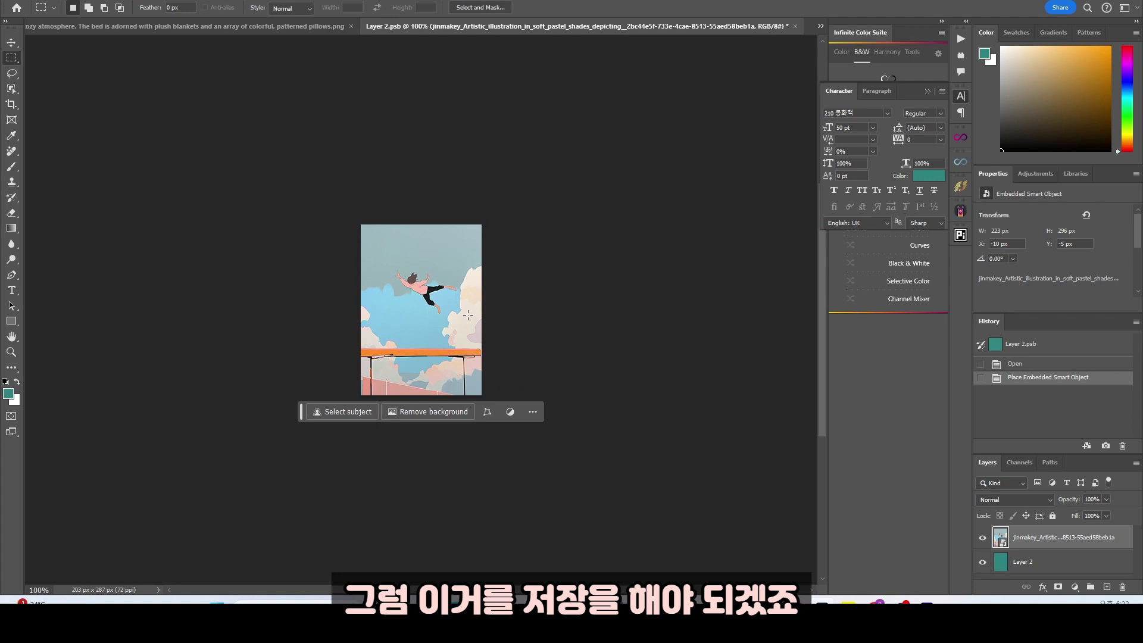
# Save the smart object document with the placed illustration.
pyautogui.hotkey('alt', 'f')
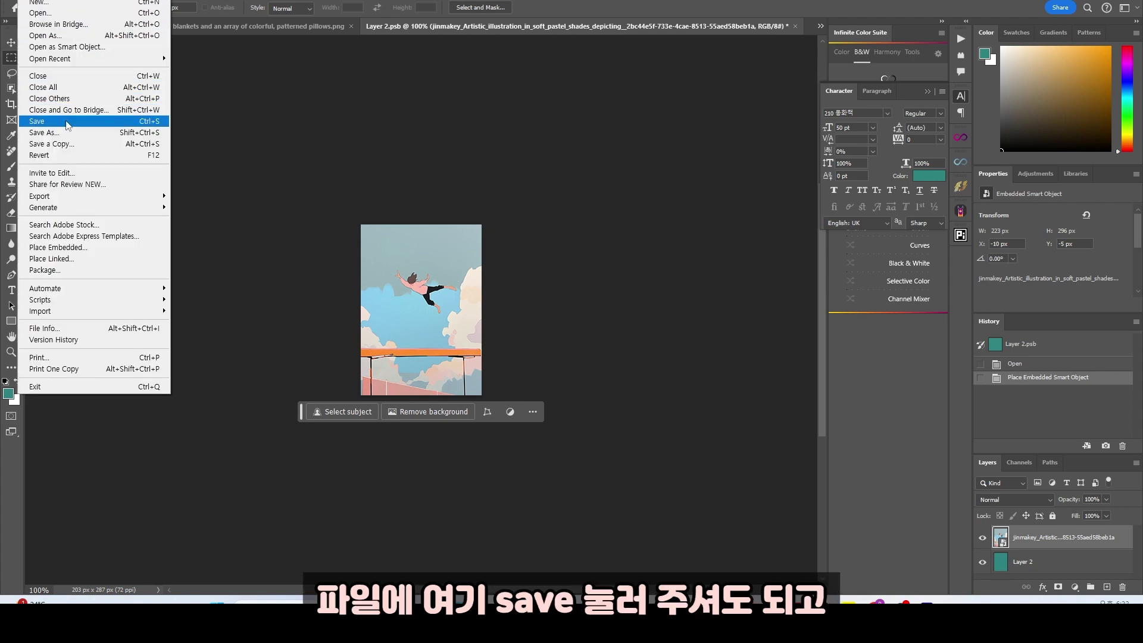
pyautogui.click(551, 134)
pyautogui.hotkey('ctrl', 's')
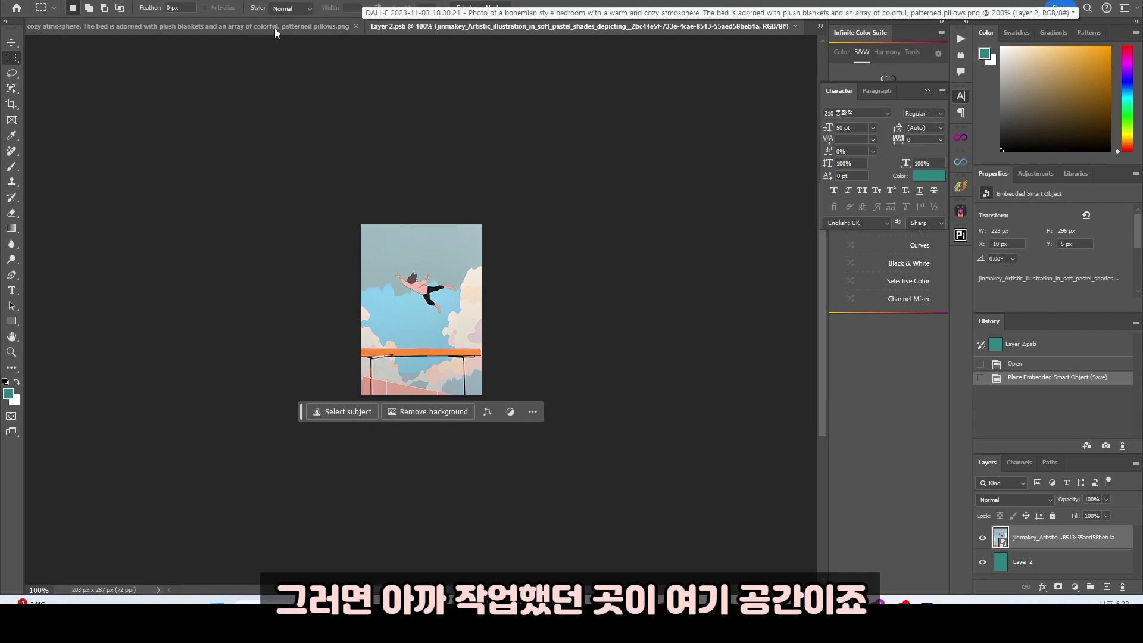
# Return to the bedroom mock-up document and examine the artwork in the frame for pixelation, both up close and as a whole image.
pyautogui.click(294, 24)
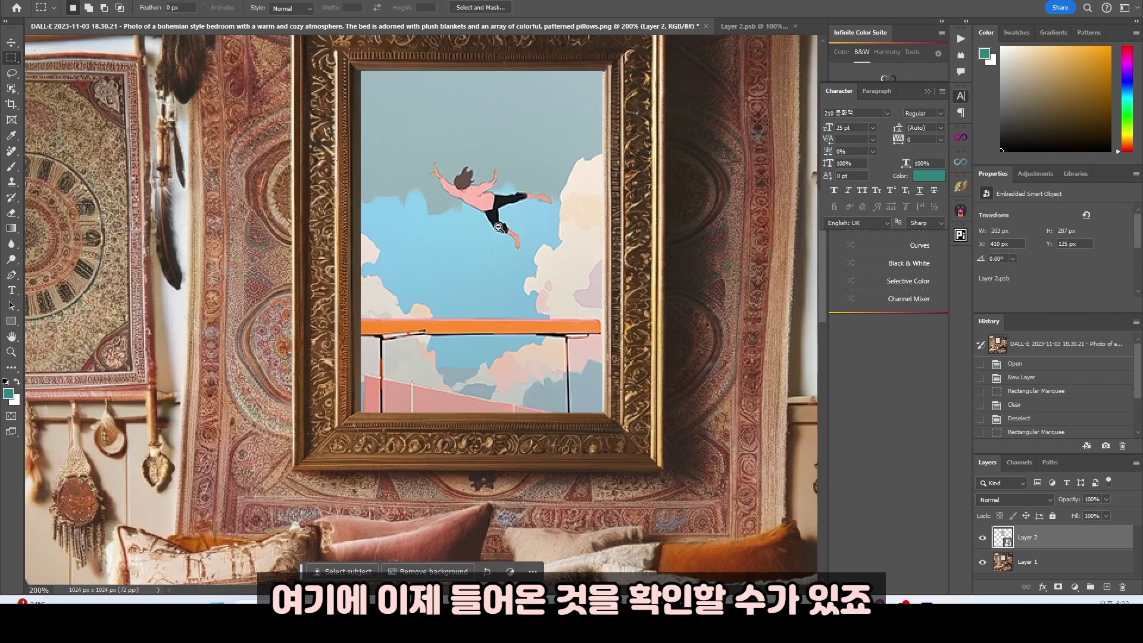
pyautogui.keyDown('alt'); pyautogui.click(499, 227); pyautogui.keyUp('alt')
pyautogui.keyDown('alt'); pyautogui.click(503, 229); pyautogui.keyUp('alt')
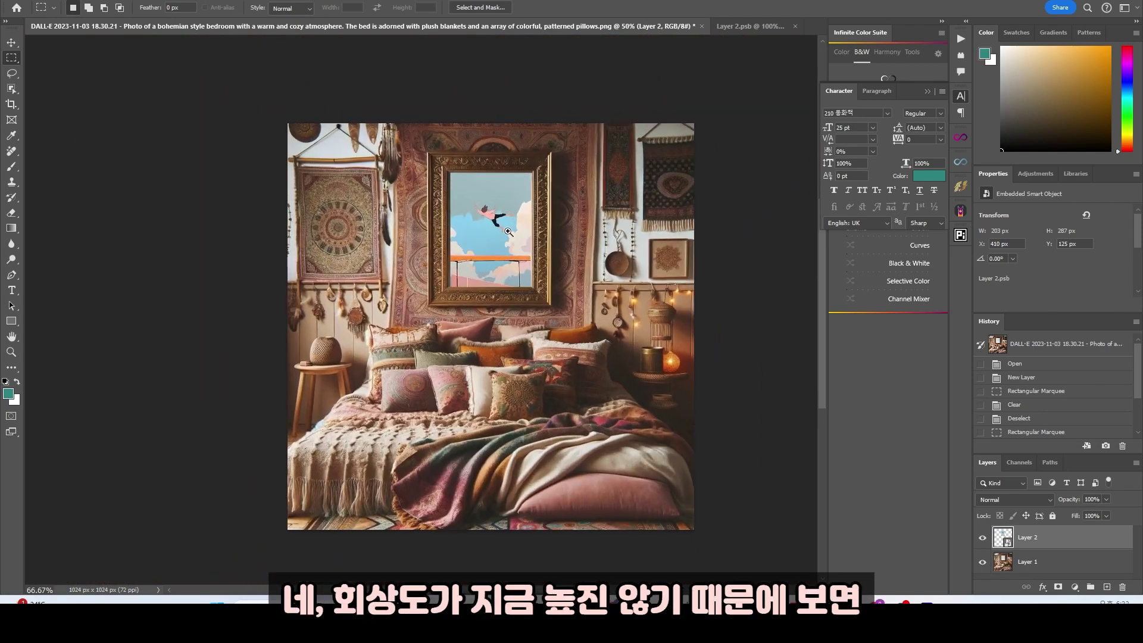
pyautogui.click(508, 231)
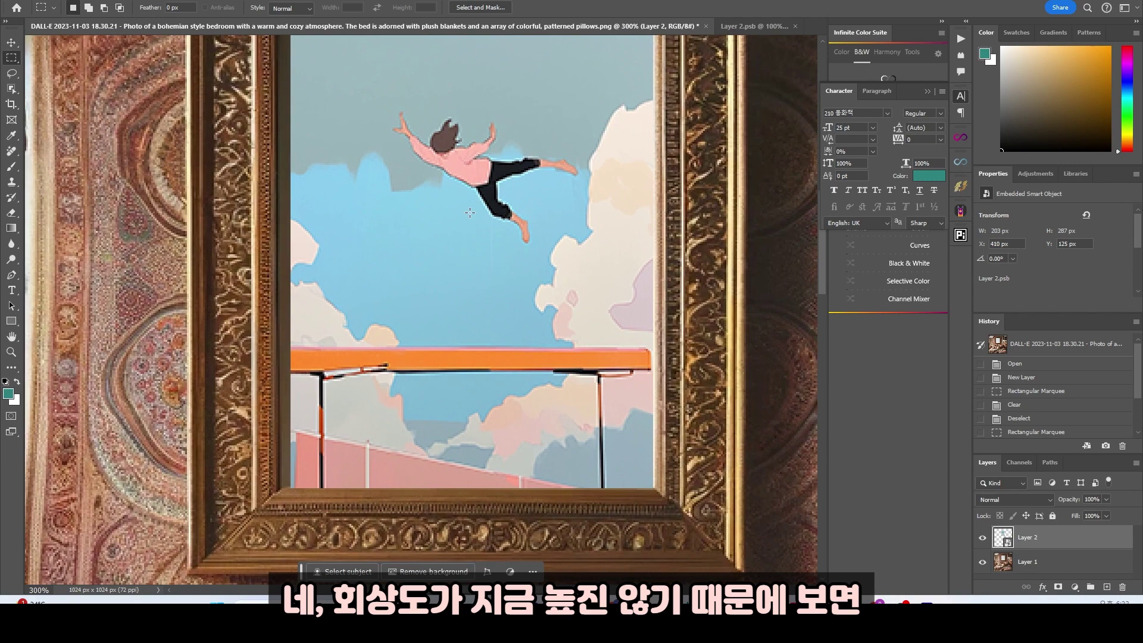
pyautogui.click(487, 222)
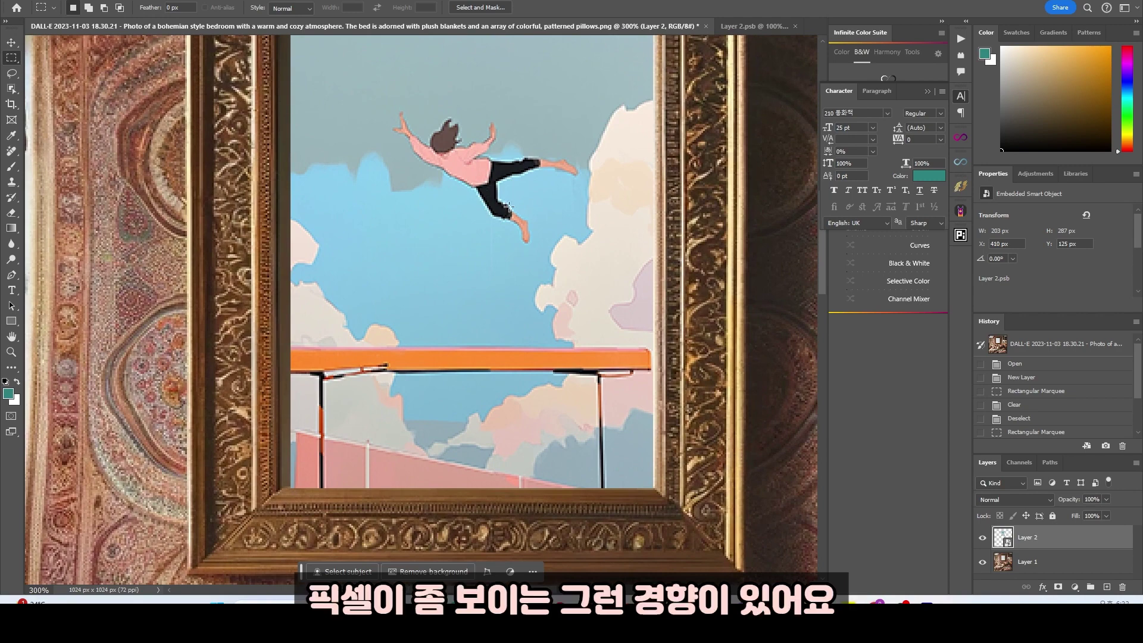
pyautogui.keyDown('alt'); pyautogui.click(508, 206); pyautogui.keyUp('alt')
pyautogui.keyDown('alt'); pyautogui.click(497, 235); pyautogui.keyUp('alt')
pyautogui.keyDown('alt'); pyautogui.click(484, 266); pyautogui.keyUp('alt')
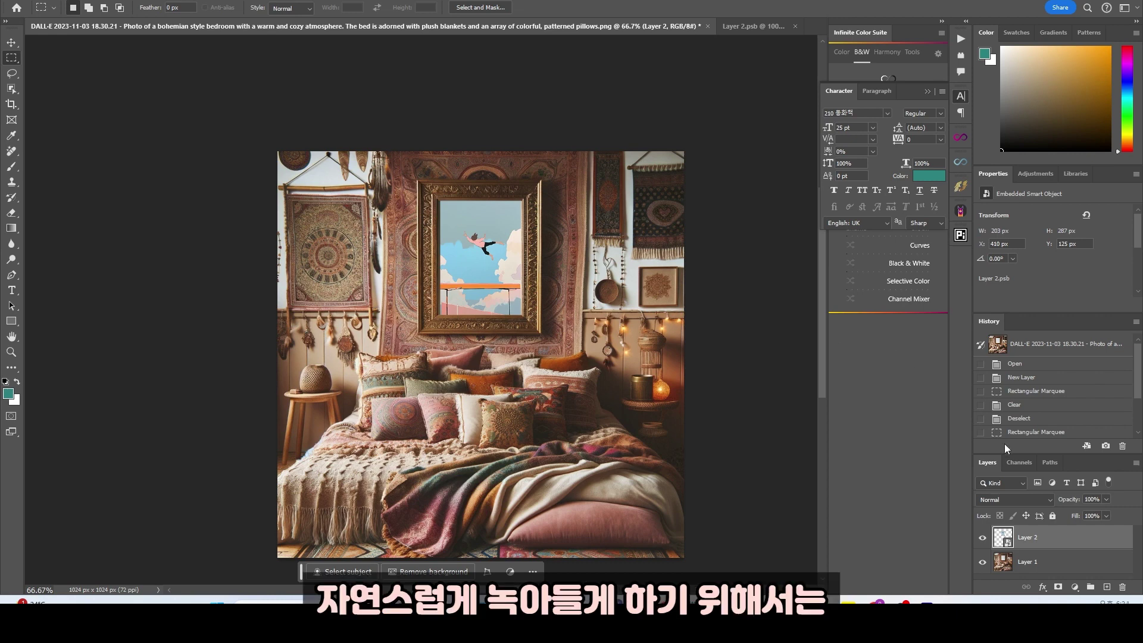
# Blend the framed artwork layer with Linear Burn at 100% opacity, comparing it with the state before the blending change.
pyautogui.click(1042, 503)
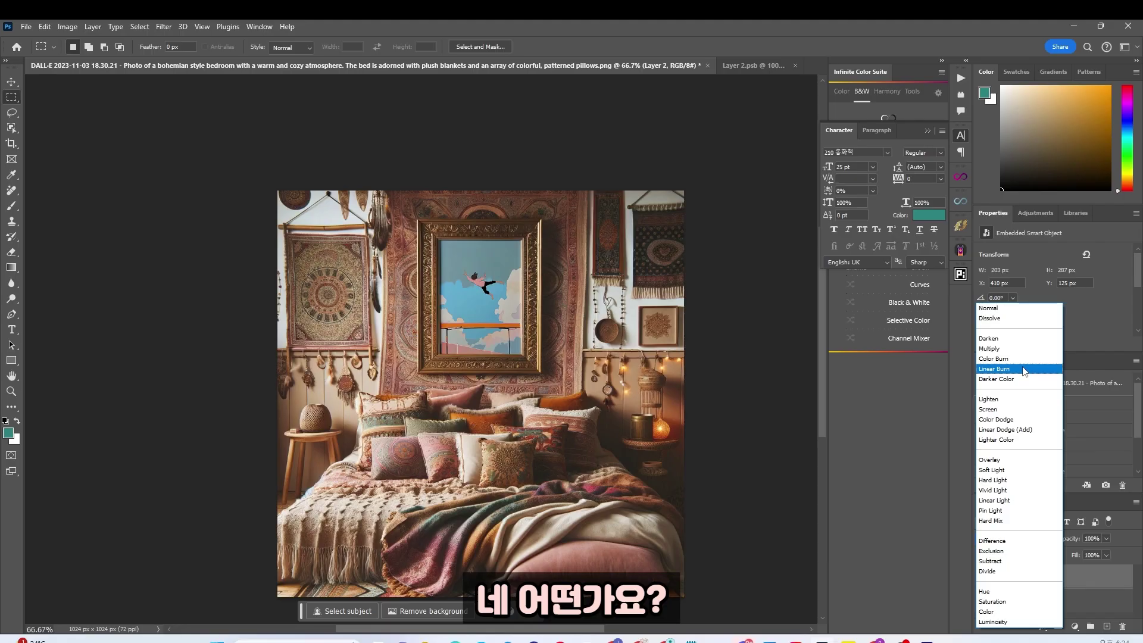
pyautogui.click(862, 106)
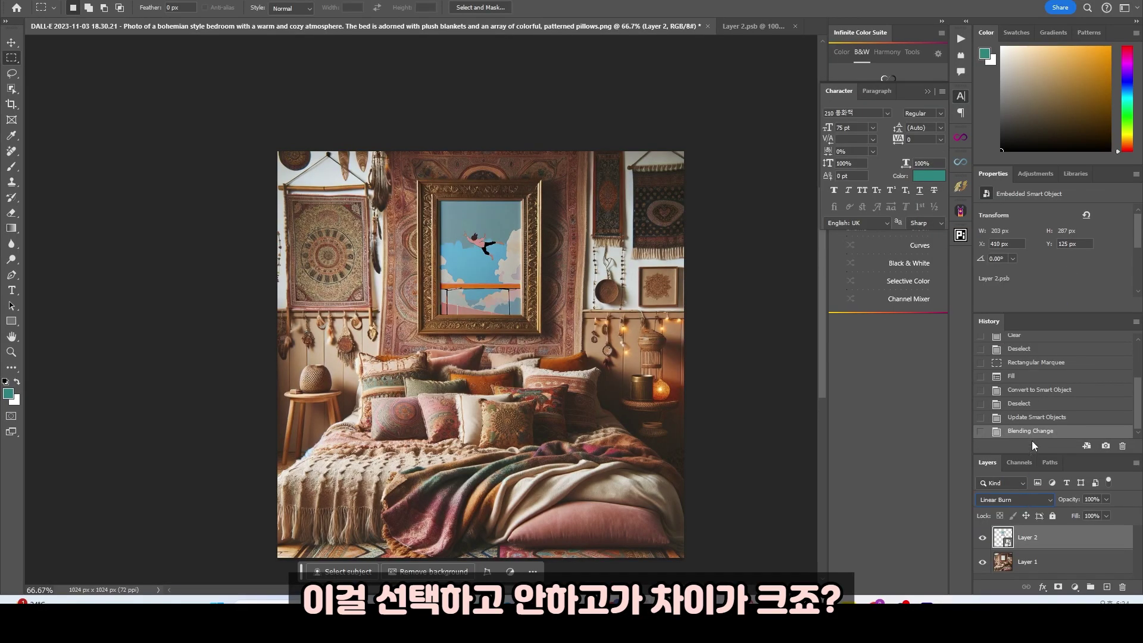
pyautogui.click(1035, 419)
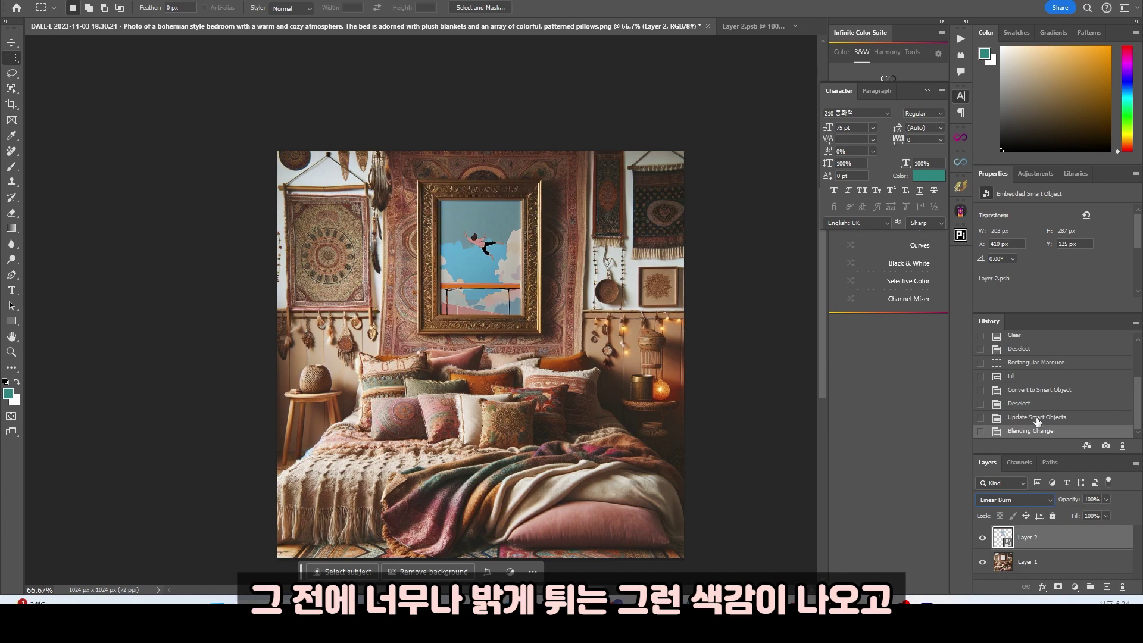
pyautogui.click(1035, 417)
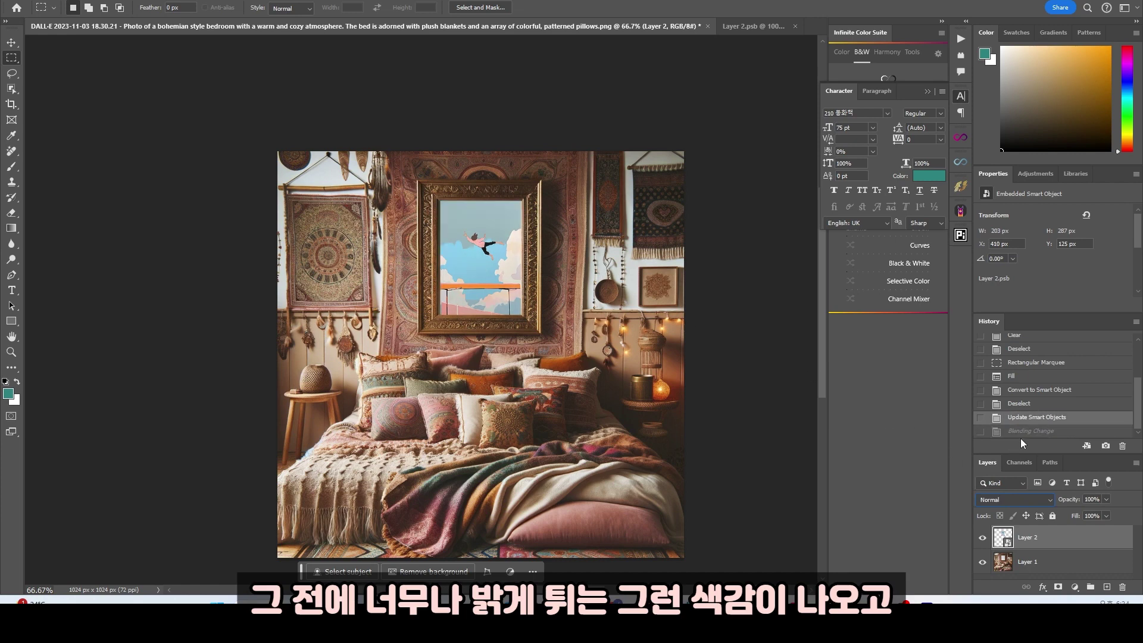
pyautogui.click(1036, 431)
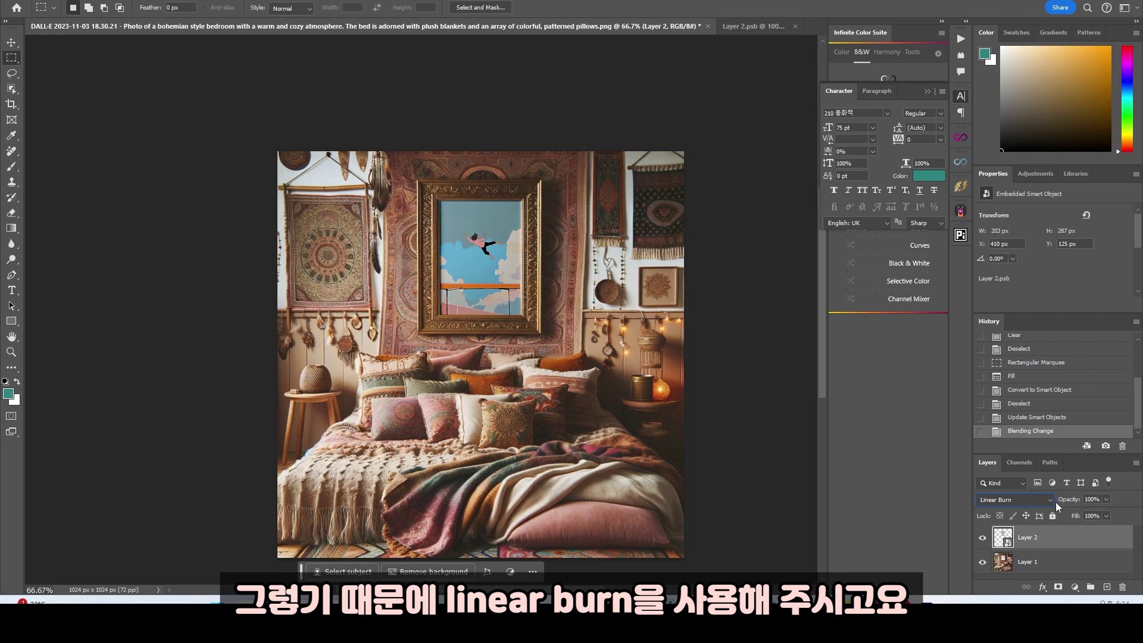
pyautogui.click(1106, 499)
pyautogui.moveTo(1105, 513); pyautogui.dragTo(1102, 513)
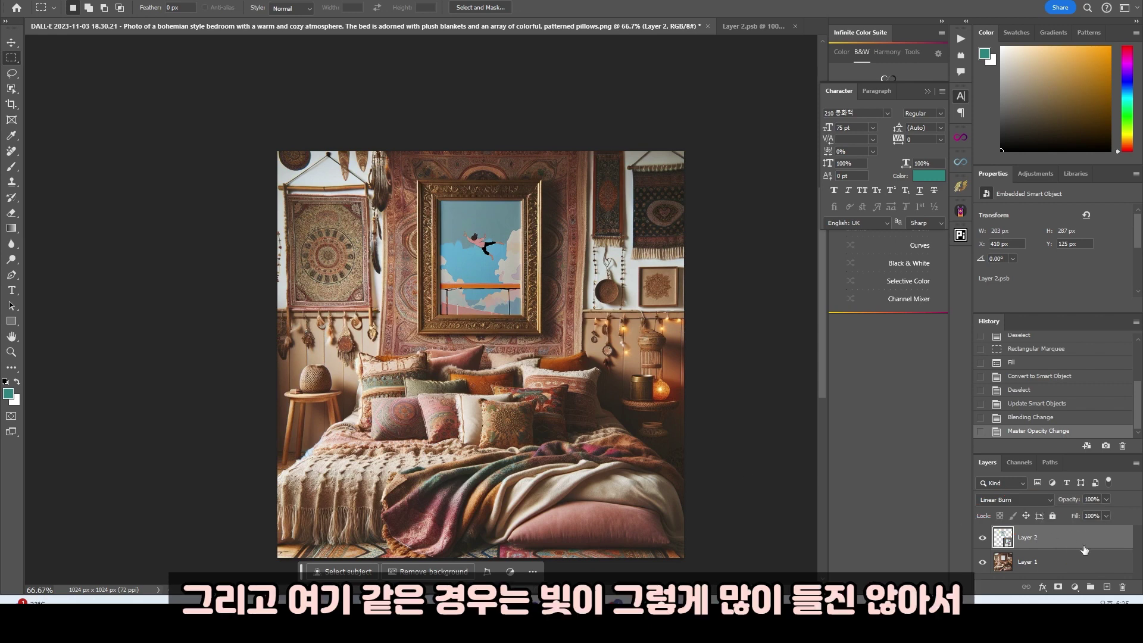
# In the artwork layer's blending options, split the Underlying Layer highlight limit to 217 / 255.
pyautogui.doubleClick(1053, 539)
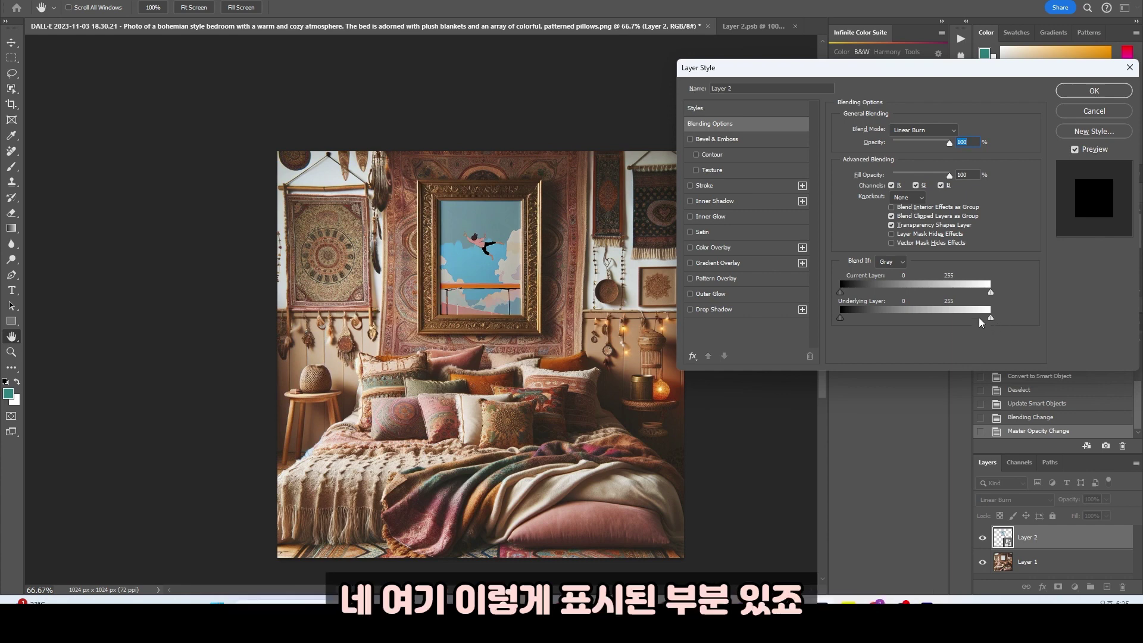
pyautogui.press('alt')
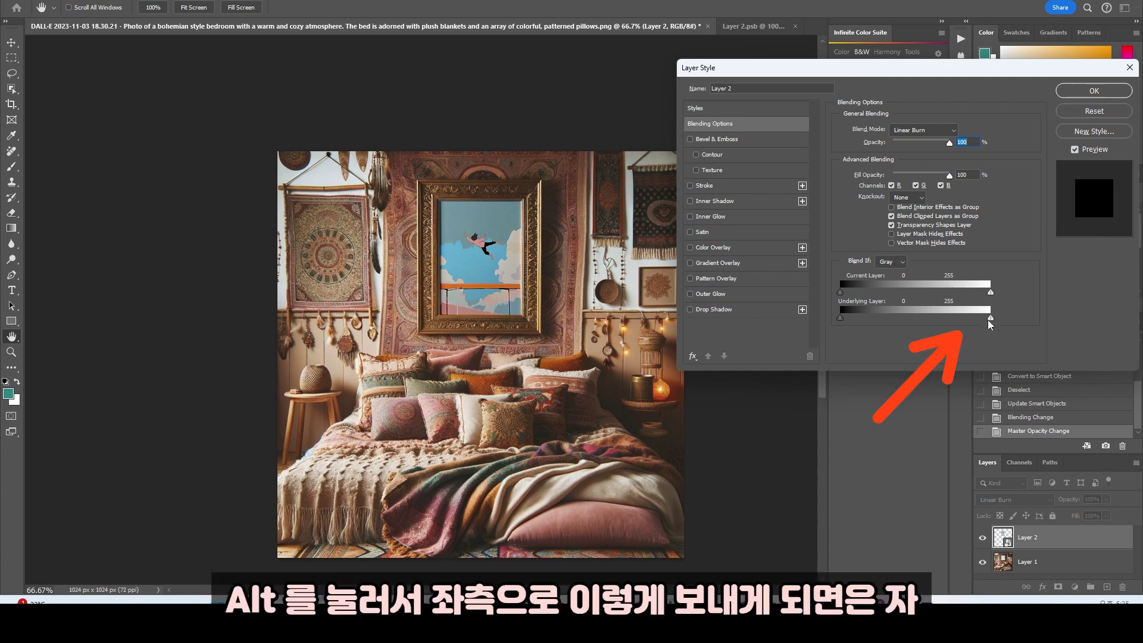
pyautogui.moveTo(990, 323)
pyautogui.mouseDown()
pyautogui.moveTo(940, 324)
pyautogui.moveTo(968, 321)
pyautogui.mouseUp()
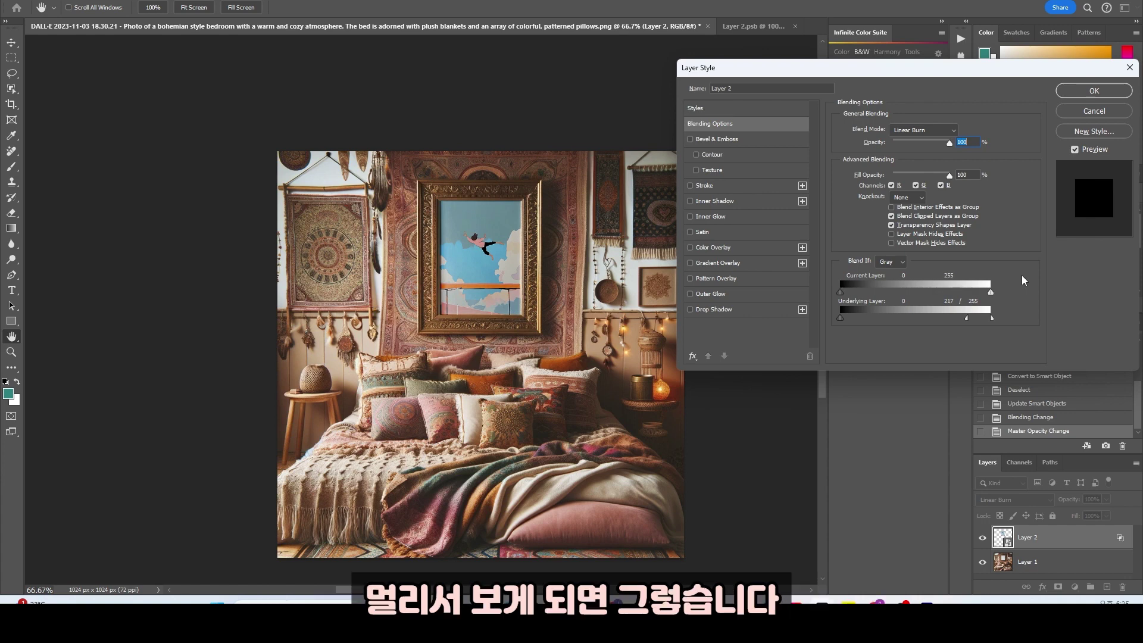
pyautogui.click(1094, 90)
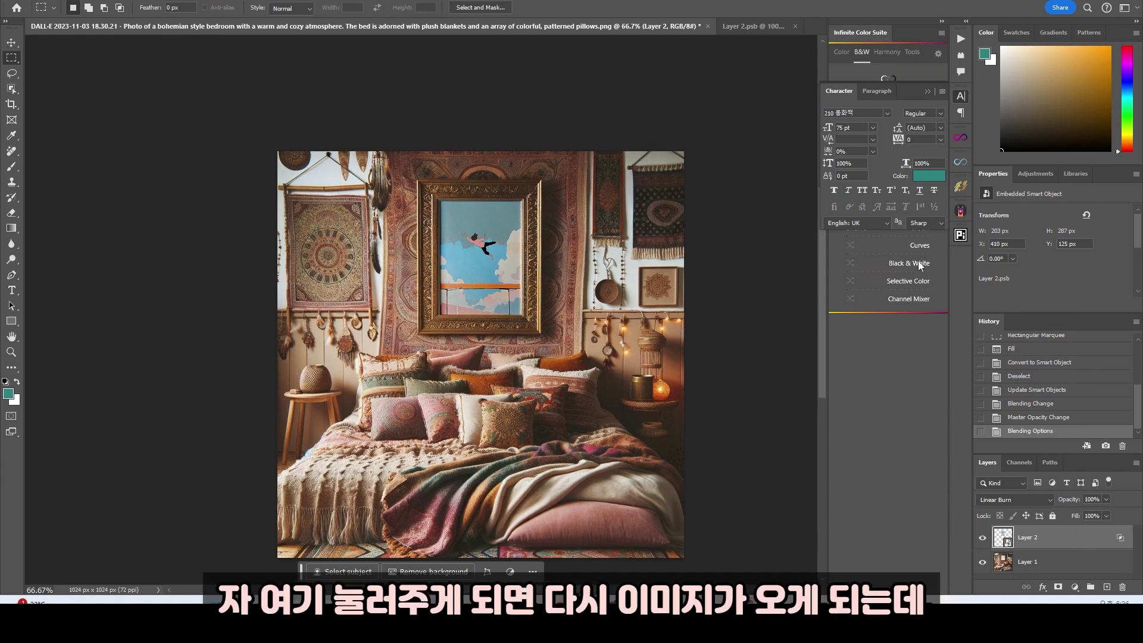
# Place the portrait photo of the woman in the smart object document, scaled to about 337 px square to cover the canvas, and save it.
pyautogui.doubleClick(1000, 535)
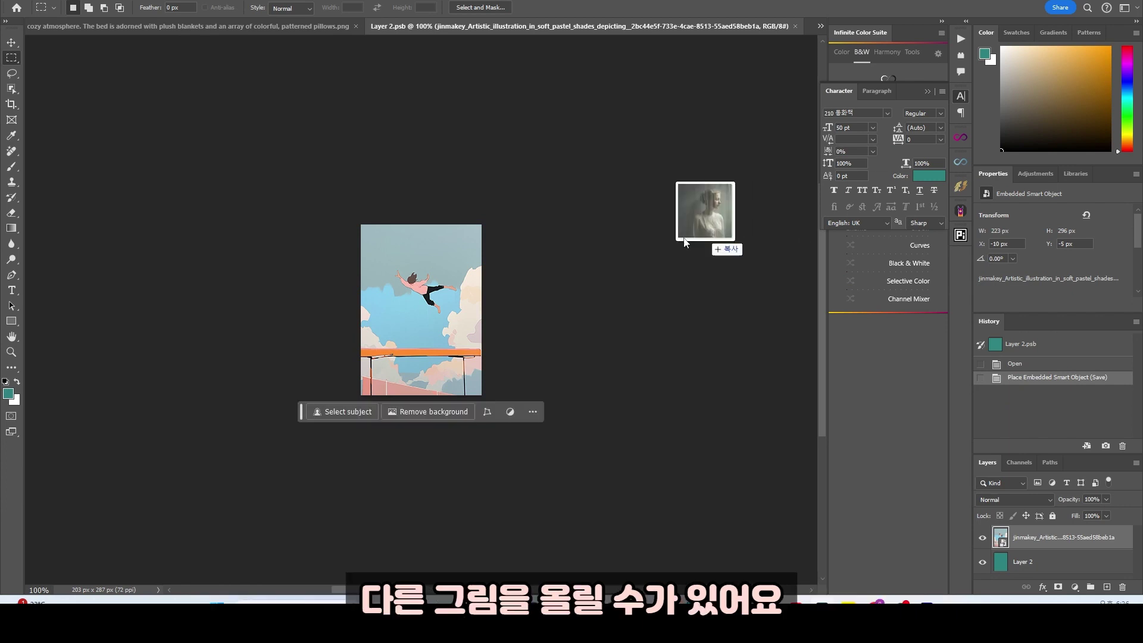
pyautogui.moveTo(709, 248); pyautogui.dragTo(544, 286)
pyautogui.moveTo(481, 249); pyautogui.dragTo(530, 199)
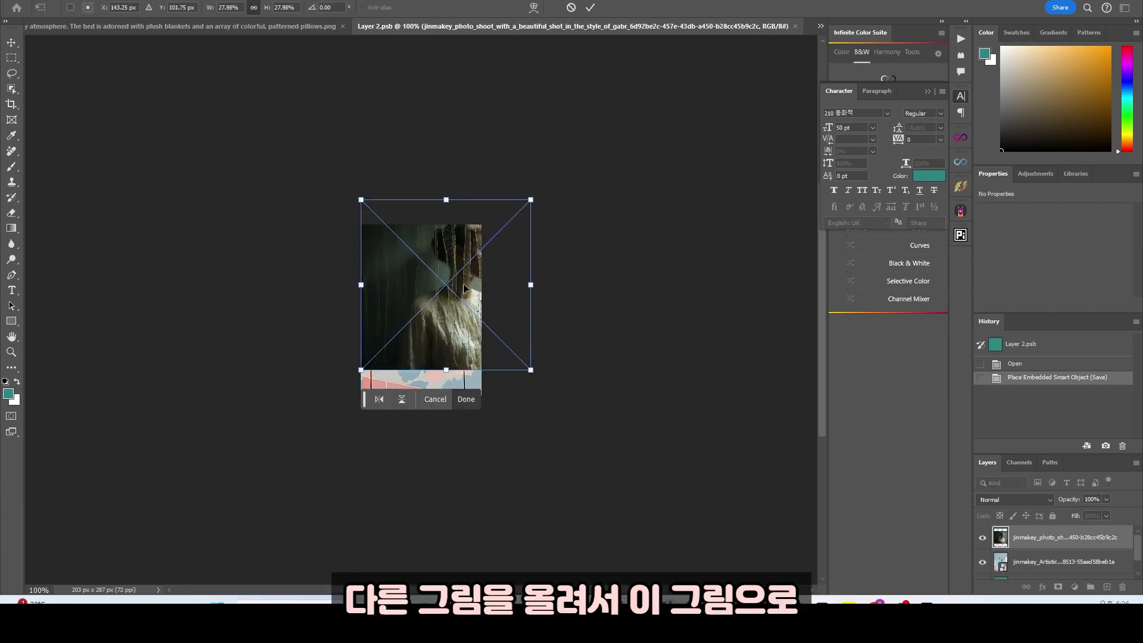
pyautogui.moveTo(360, 369); pyautogui.dragTo(325, 402)
pyautogui.moveTo(466, 298); pyautogui.dragTo(443, 309)
pyautogui.press('Return')
pyautogui.hotkey('ctrl', 's')
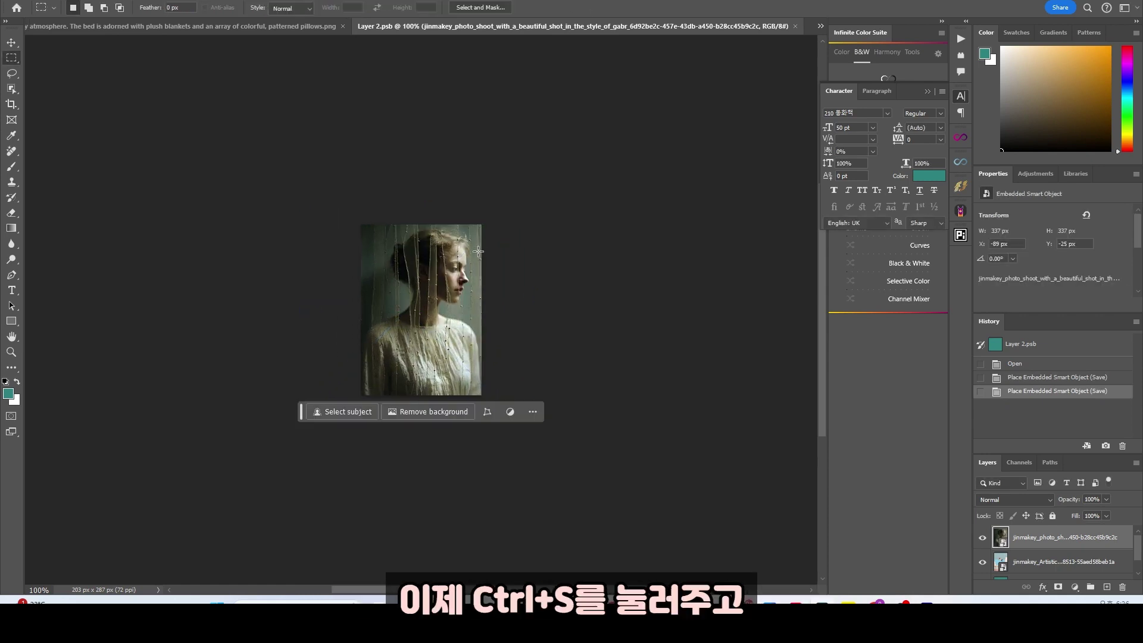
# Return to the bedroom mock-up, try adjusting the portrait layer's opacity, and close the smart object document.
pyautogui.click(310, 26)
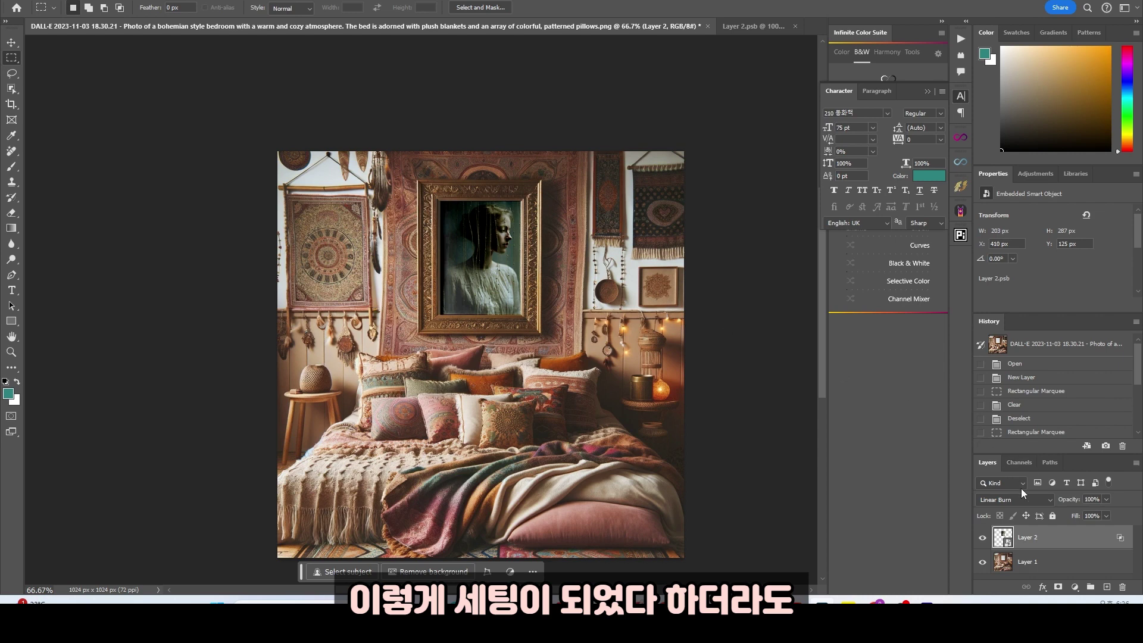
pyautogui.click(1104, 499)
pyautogui.moveTo(1099, 505)
pyautogui.mouseDown()
pyautogui.moveTo(1090, 513)
pyautogui.moveTo(1105, 513)
pyautogui.mouseUp()
pyautogui.click(767, 27)
pyautogui.click(795, 26)
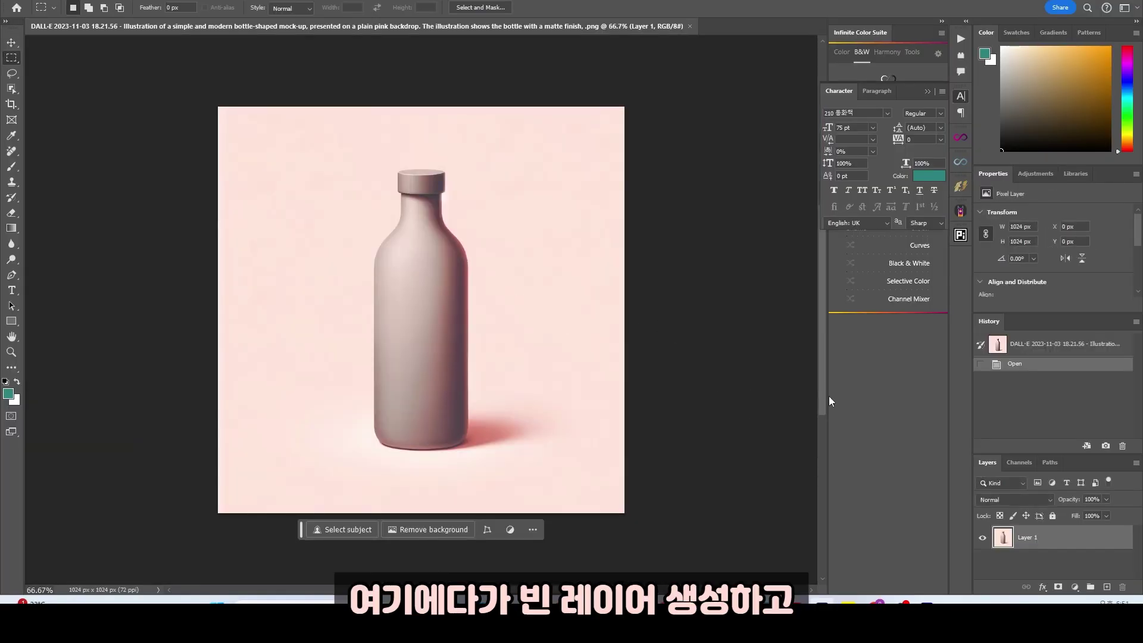
# On a new layer of the pink bottle image, fill a rectangular selection of about 219 × 366 px over the bottle's body with teal.
pyautogui.click(1106, 586)
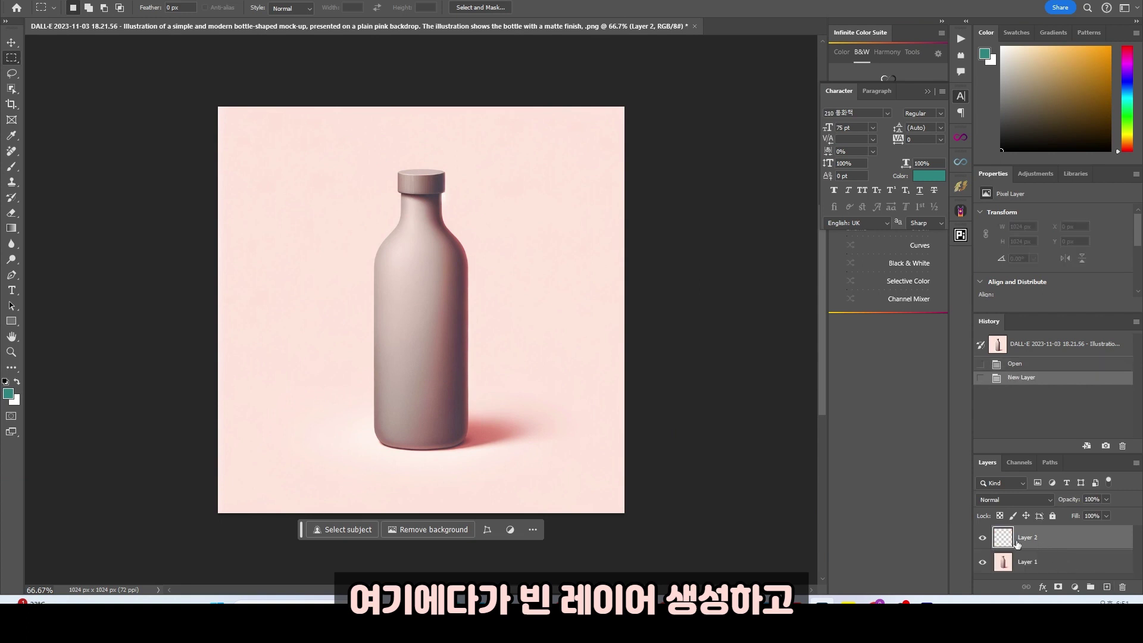
pyautogui.rightClick(11, 58)
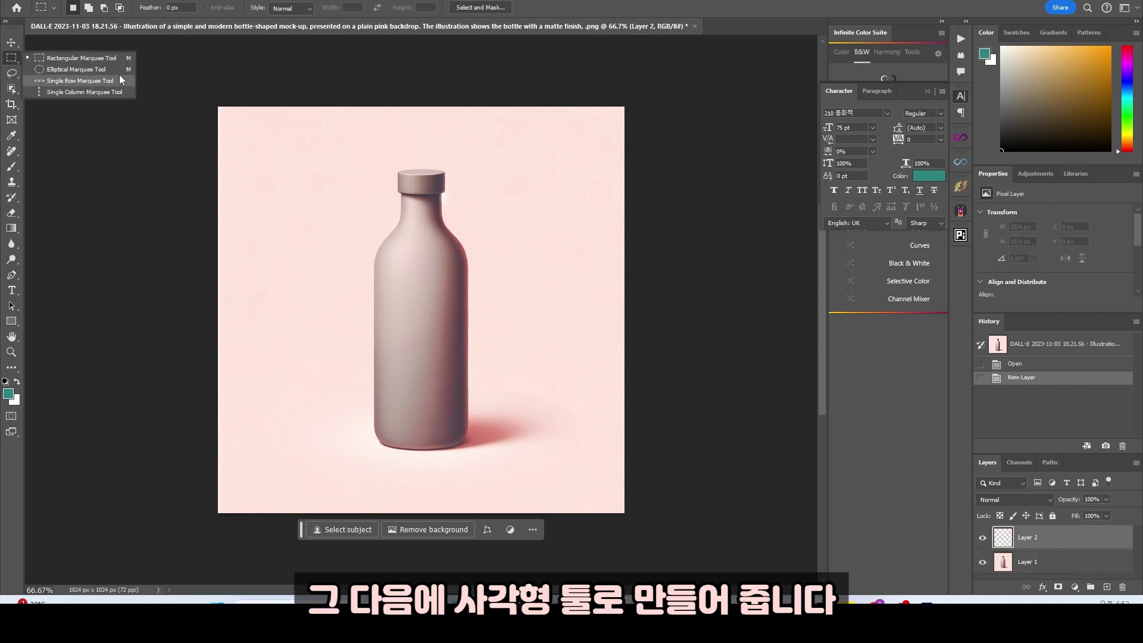
pyautogui.click(54, 58)
pyautogui.moveTo(377, 268); pyautogui.dragTo(464, 411)
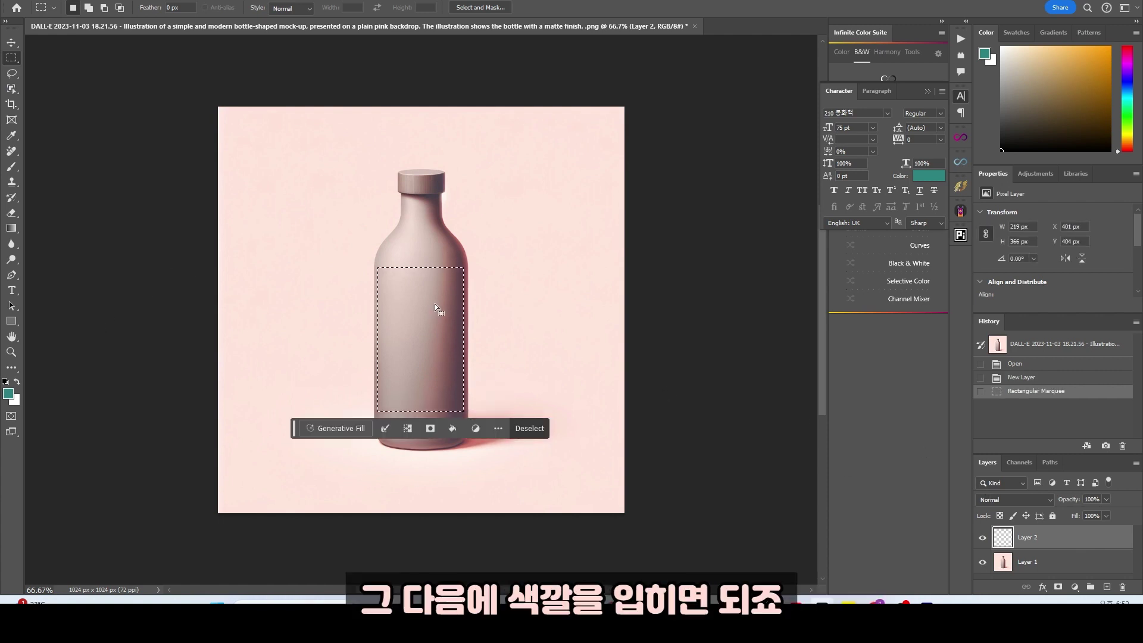
pyautogui.hotkey('alt', 'Delete')
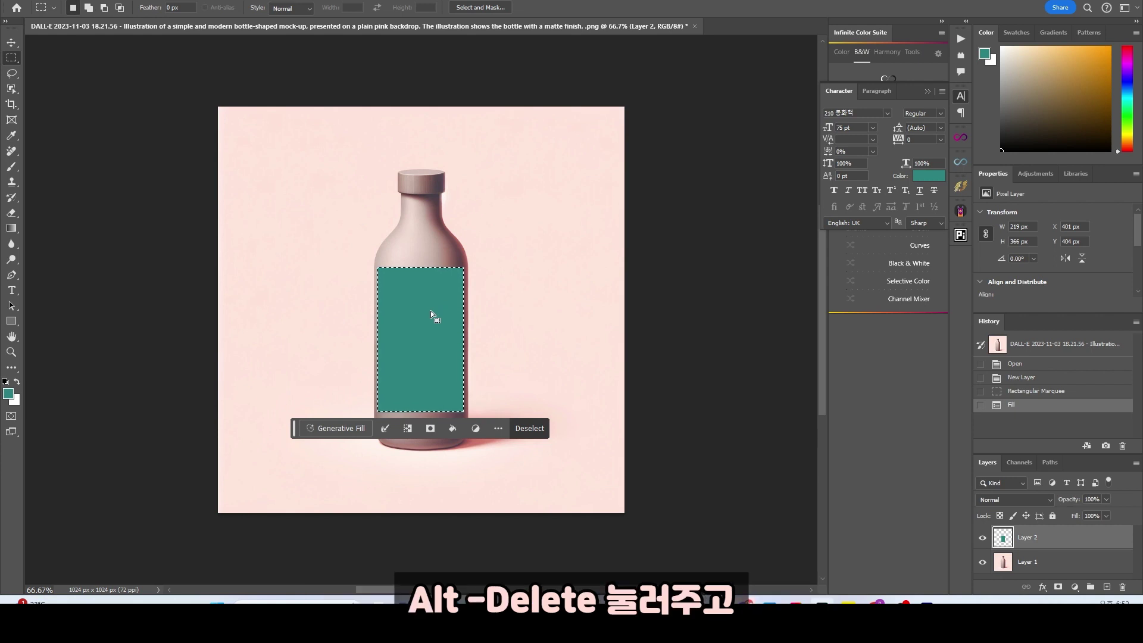
# Convert the bottle's teal rectangle layer to a smart object and clear the selection.
pyautogui.rightClick(1057, 548)
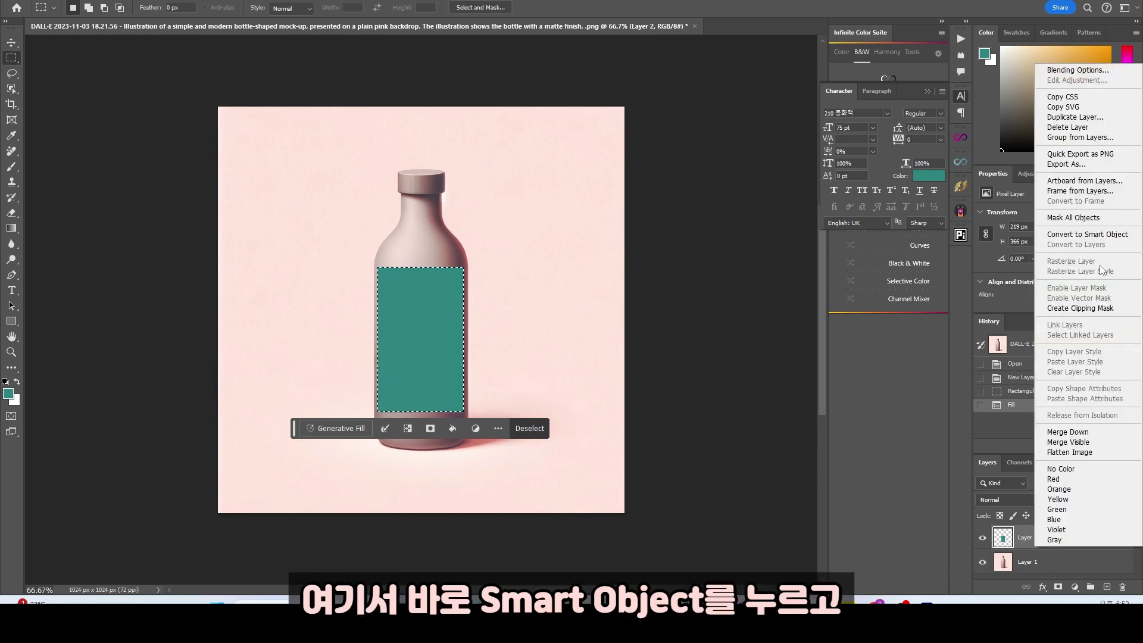
pyautogui.click(1092, 234)
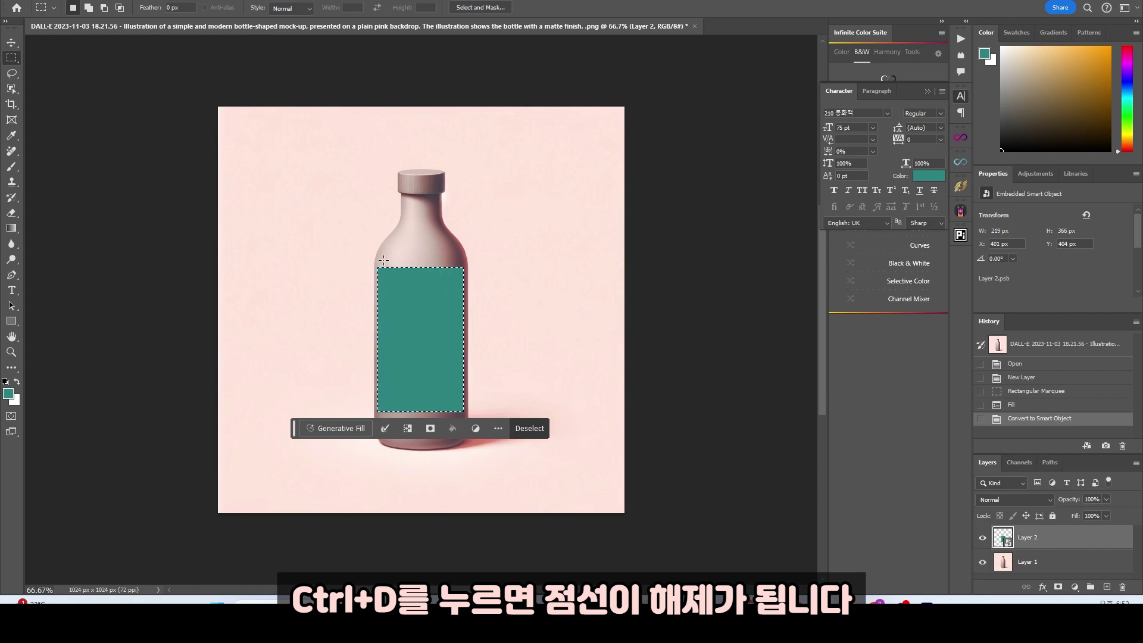
pyautogui.hotkey('ctrl', 'd')
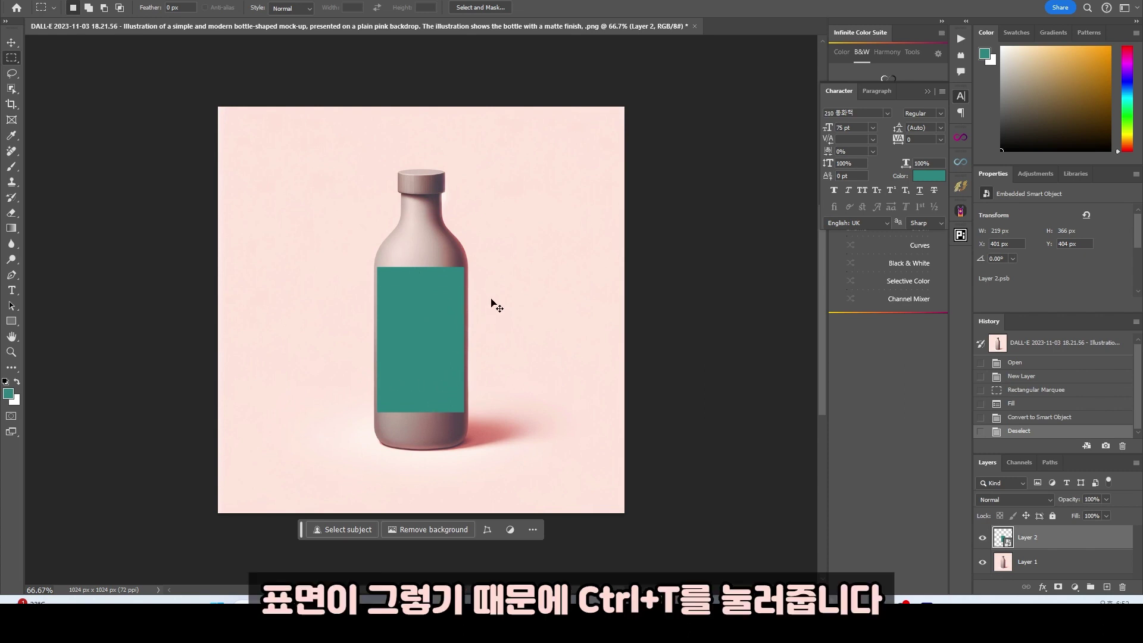
# Free-transform the teal smart object, distorting its corners individually into an irregular quadrilateral that extends beyond the bottle.
pyautogui.hotkey('ctrl', 't')
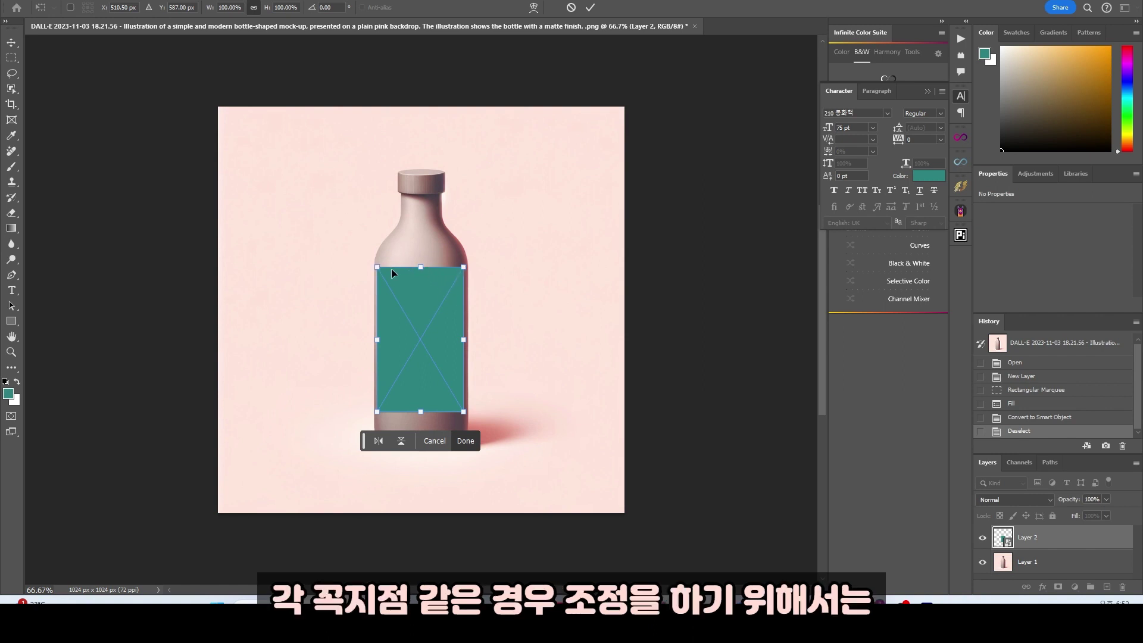
pyautogui.moveTo(377, 266); pyautogui.dragTo(326, 232)
pyautogui.moveTo(463, 267); pyautogui.dragTo(506, 239)
pyautogui.moveTo(463, 411); pyautogui.dragTo(513, 400)
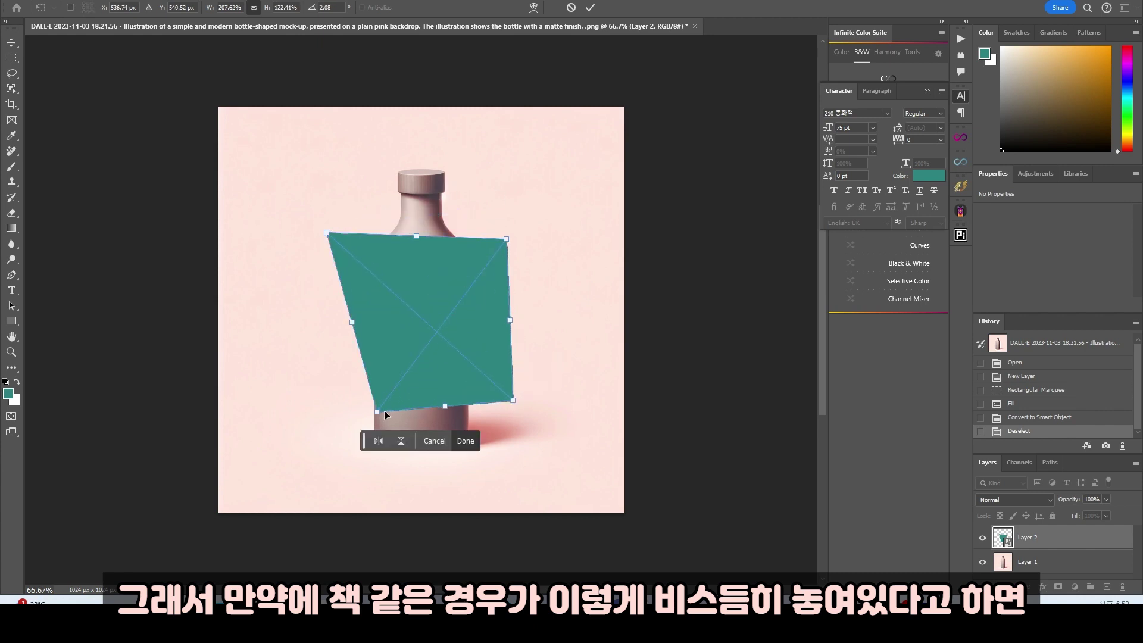
pyautogui.moveTo(377, 411)
pyautogui.mouseDown()
pyautogui.moveTo(440, 399)
pyautogui.moveTo(375, 425)
pyautogui.mouseUp()
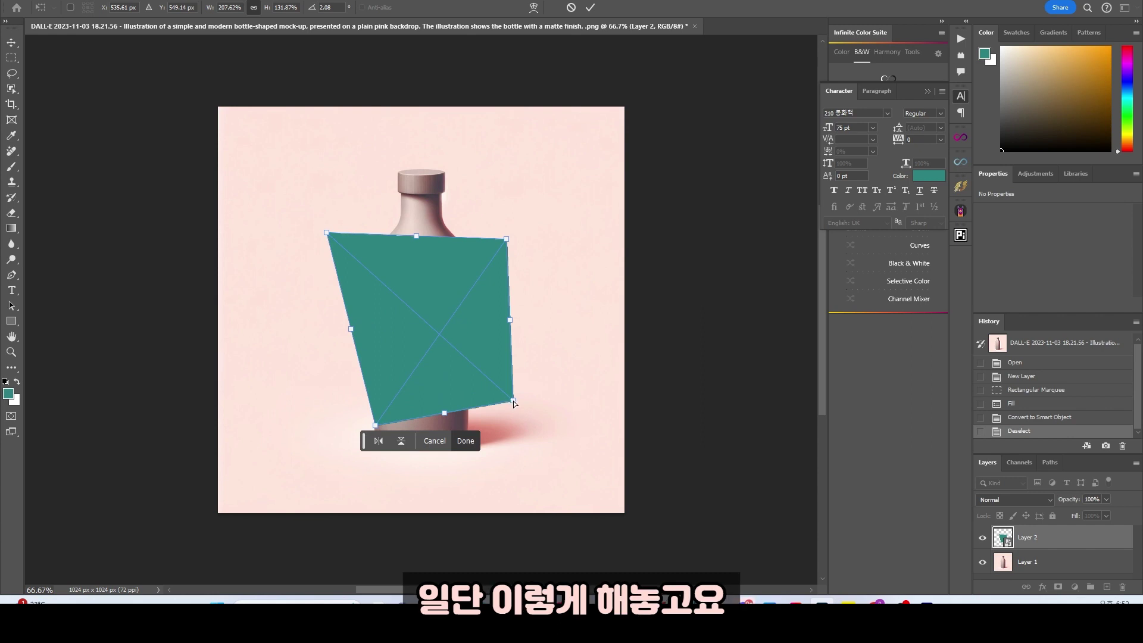
# Refit the teal shape's corners to the edges of the bottle's body and lower the layer's opacity to 62%.
pyautogui.moveTo(513, 401); pyautogui.dragTo(464, 419)
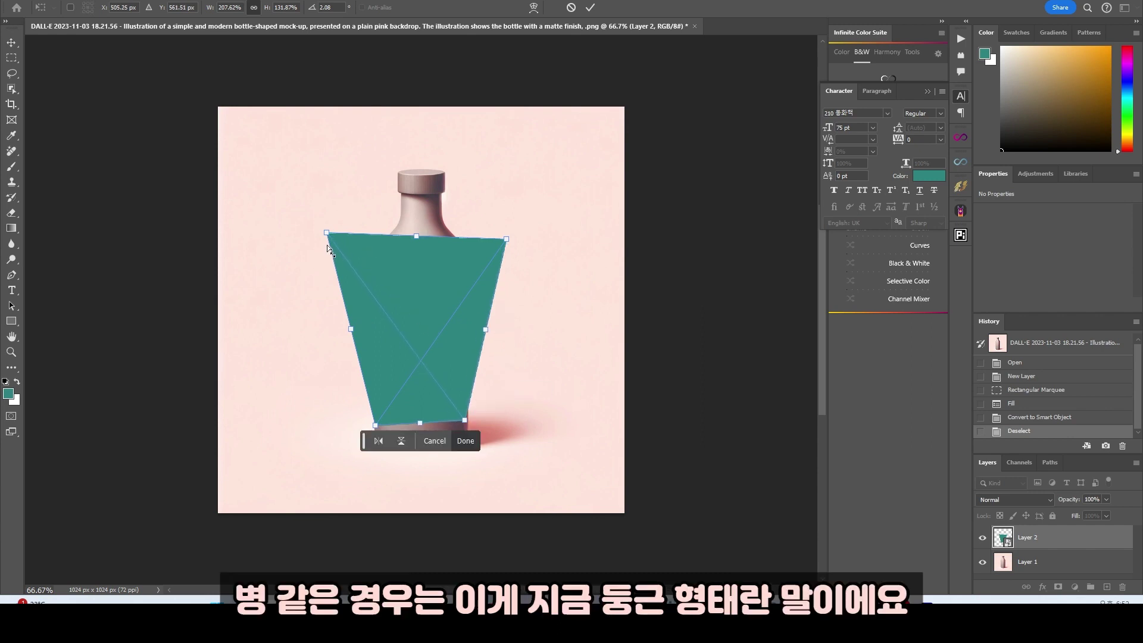
pyautogui.moveTo(327, 232); pyautogui.dragTo(376, 275)
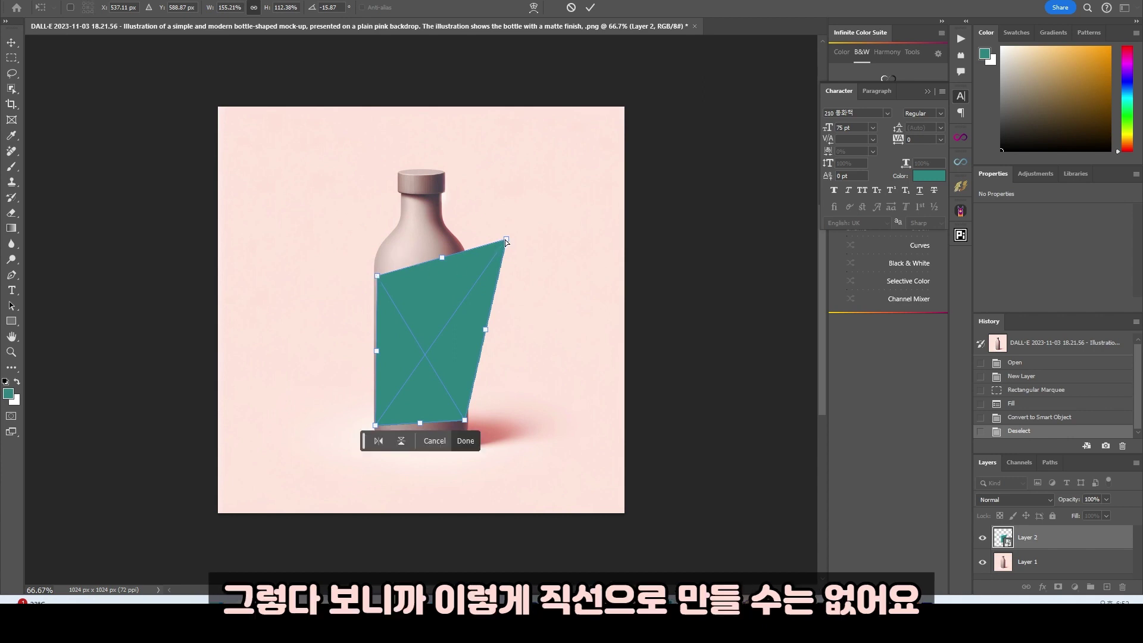
pyautogui.moveTo(506, 238); pyautogui.dragTo(419, 273)
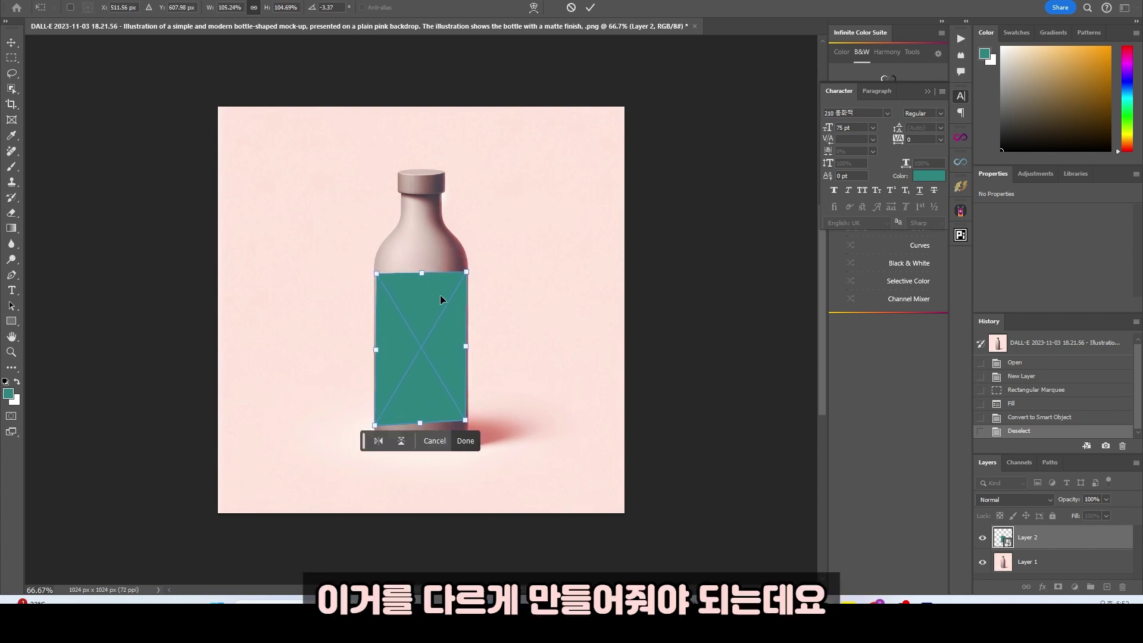
pyautogui.moveTo(467, 424); pyautogui.dragTo(467, 429)
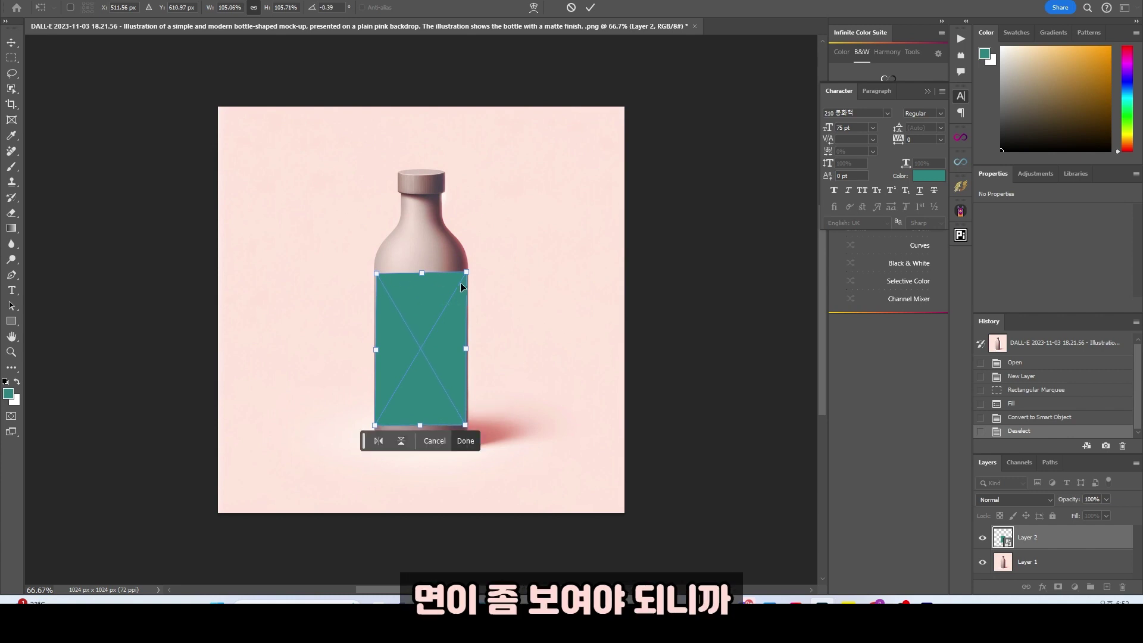
pyautogui.click(1106, 499)
pyautogui.moveTo(1109, 512); pyautogui.dragTo(1085, 513)
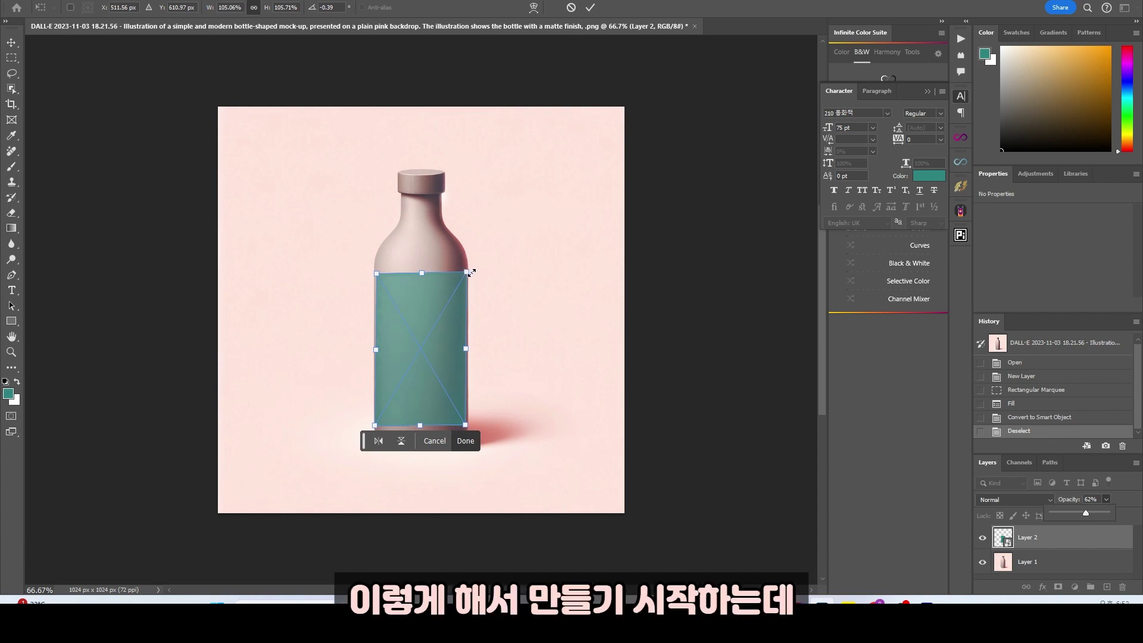
# Switch the teal label's transform to Warp, bow its bottom edge downward and raise both top corners to follow the bottle's curve.
pyautogui.rightClick(424, 294)
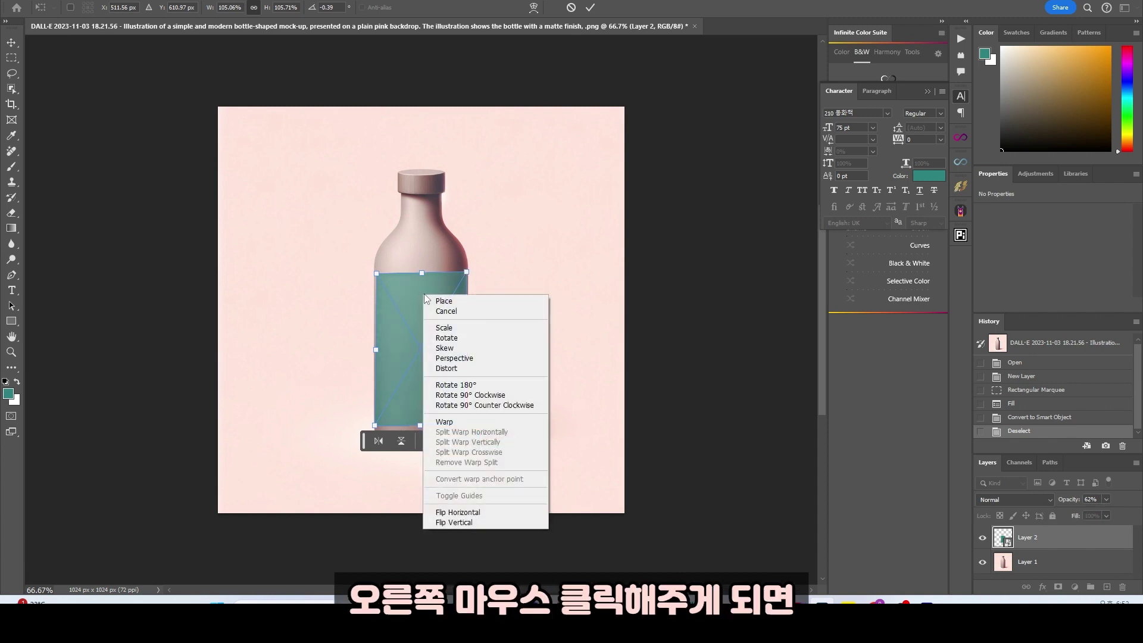
pyautogui.click(456, 423)
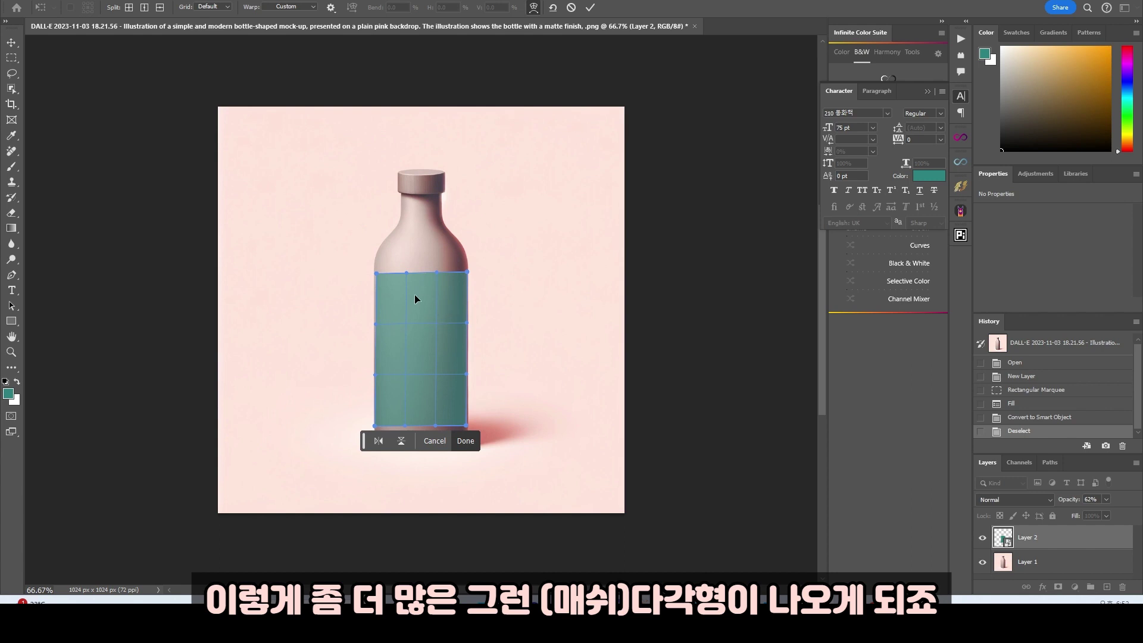
pyautogui.moveTo(364, 441); pyautogui.dragTo(633, 386)
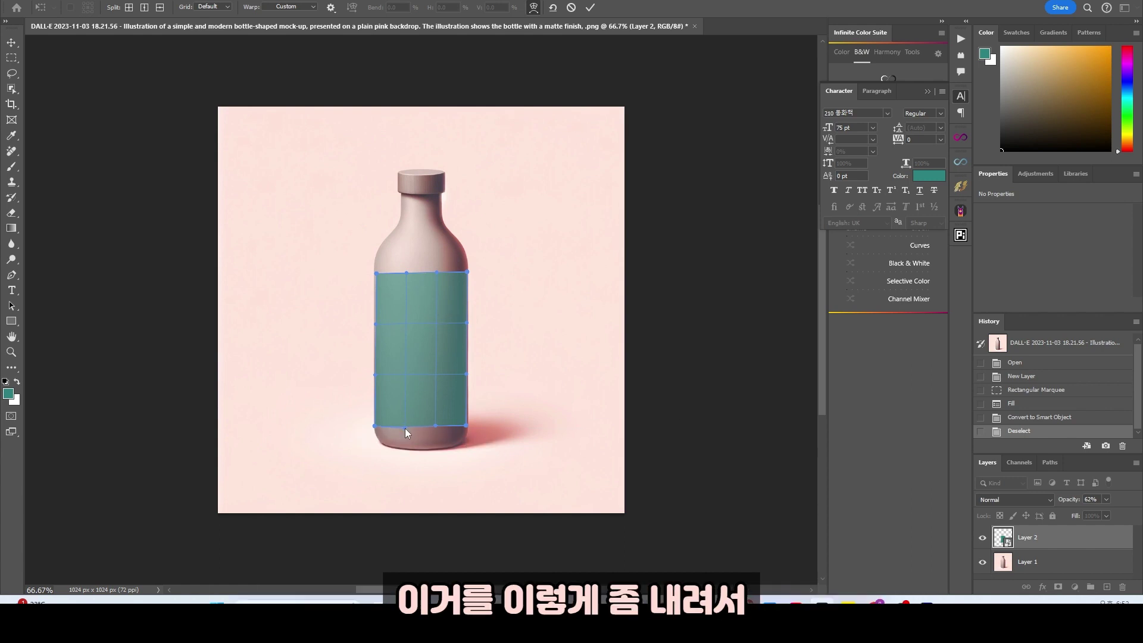
pyautogui.moveTo(405, 434); pyautogui.dragTo(436, 434)
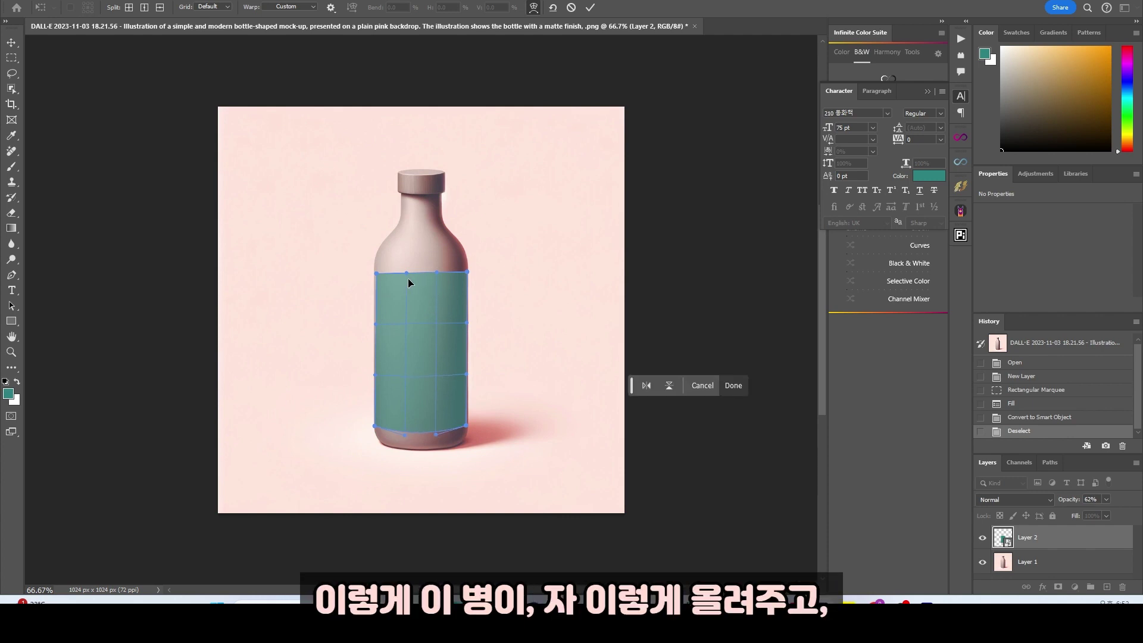
pyautogui.moveTo(376, 273); pyautogui.dragTo(377, 266)
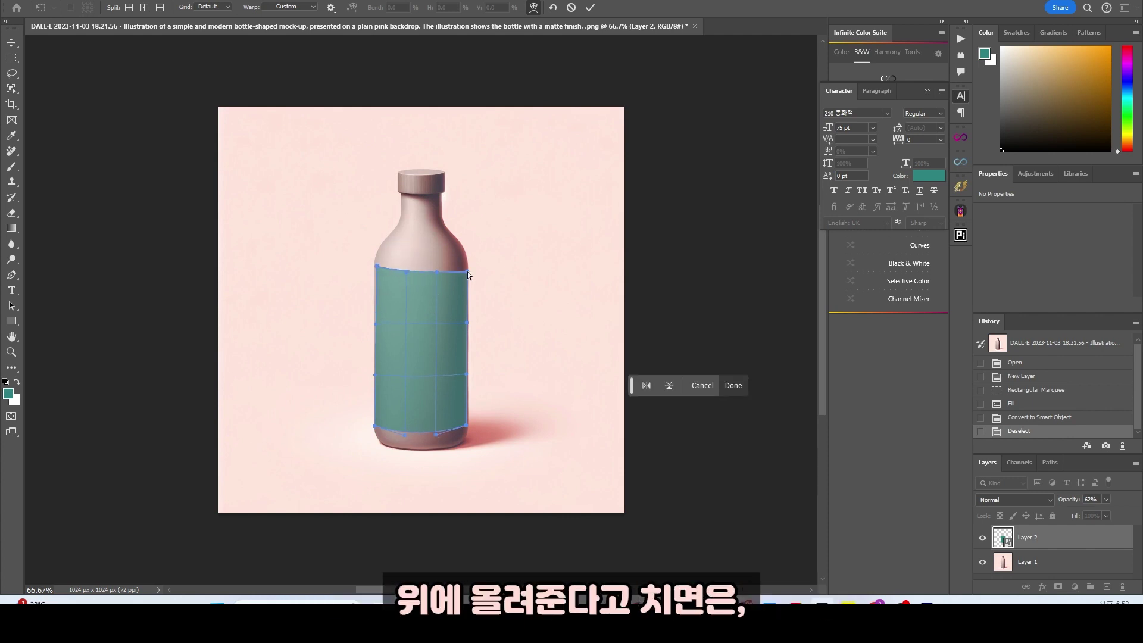
pyautogui.moveTo(468, 273); pyautogui.dragTo(467, 262)
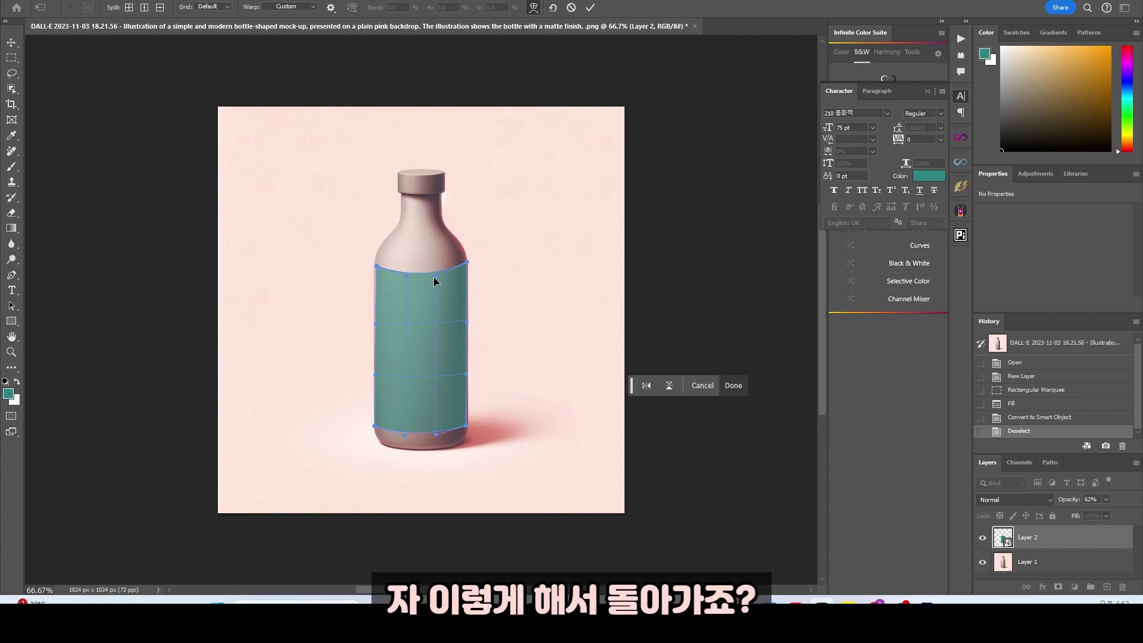
# Refine the warp along the label's top edge, lowering both curve handles slightly and aligning the right corner with the bottle's side.
pyautogui.scroll(2, 406, 290)
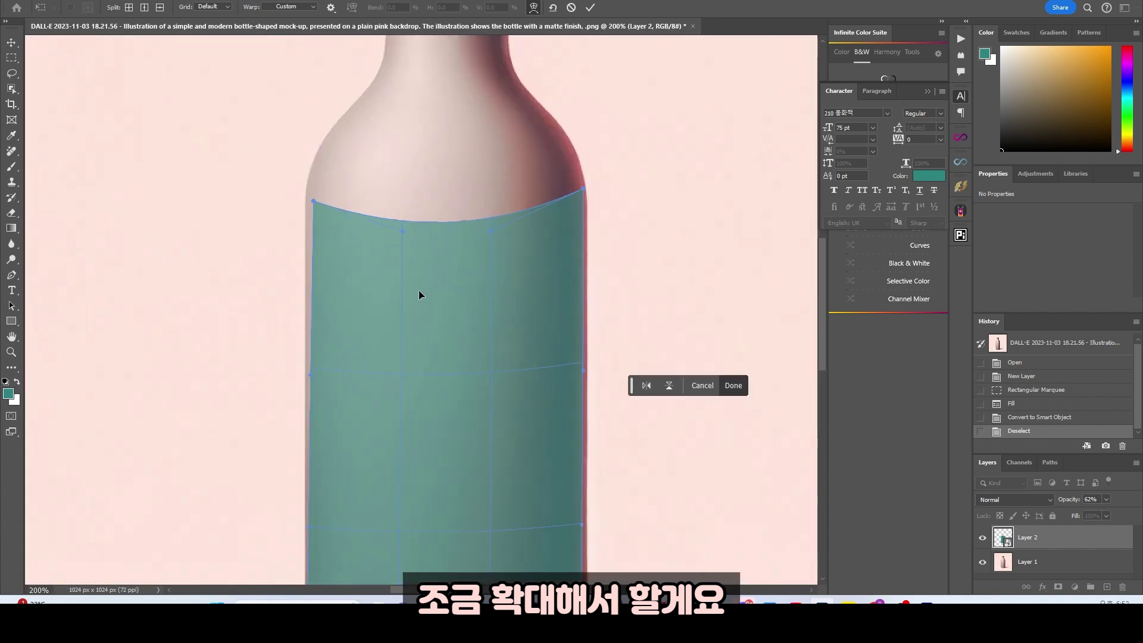
pyautogui.moveTo(404, 232); pyautogui.dragTo(403, 236)
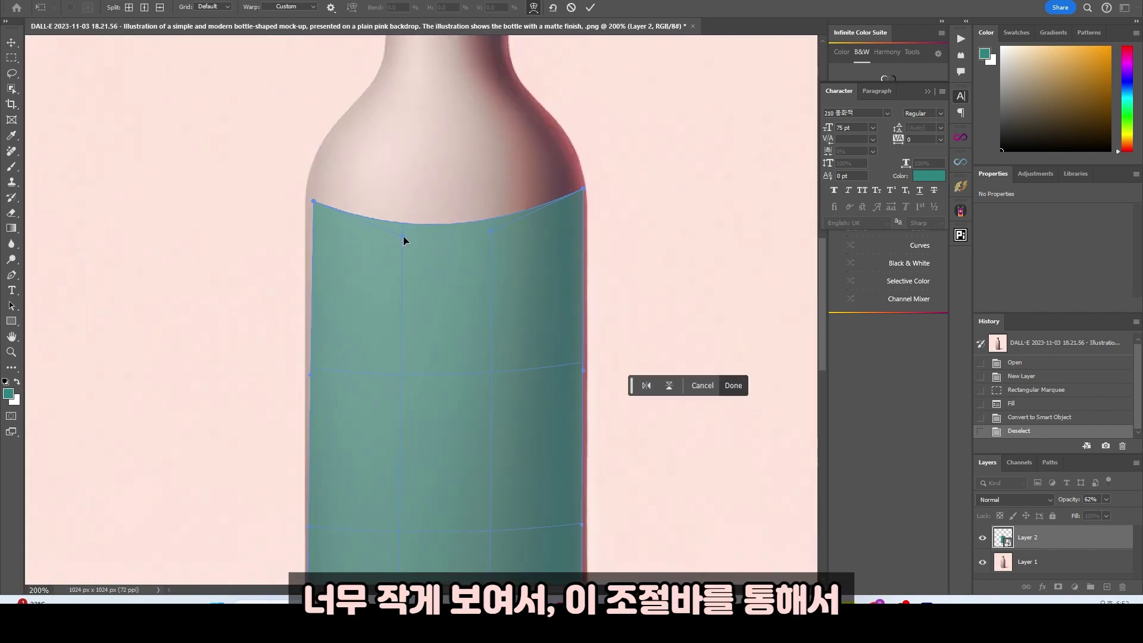
pyautogui.moveTo(494, 233); pyautogui.dragTo(493, 237)
pyautogui.moveTo(579, 196); pyautogui.dragTo(581, 189)
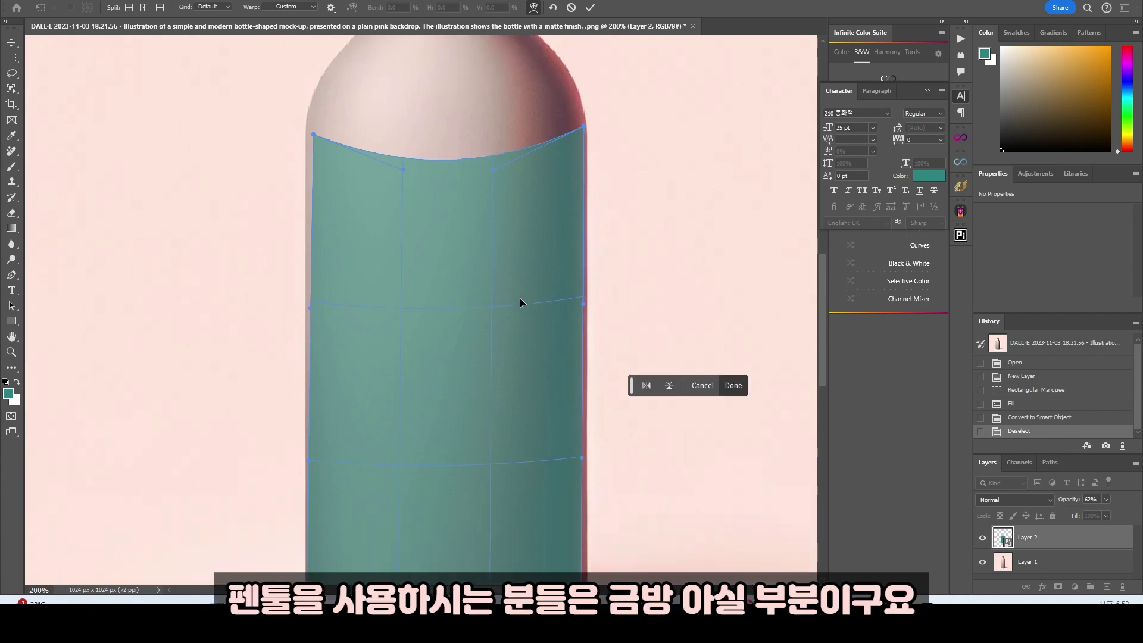
# Deepen the label's bottom curve and fit both lower corners to the bottle's sides.
pyautogui.scroll(-5, 520, 298)
pyautogui.moveTo(398, 487); pyautogui.dragTo(394, 494)
pyautogui.moveTo(305, 459); pyautogui.dragTo(306, 454)
pyautogui.moveTo(580, 458); pyautogui.dragTo(581, 453)
# Bend the label's two inner horizontal warp lines downward so the surface wraps around the bottle.
pyautogui.scroll(3, 493, 338)
pyautogui.scroll(2, 492, 338)
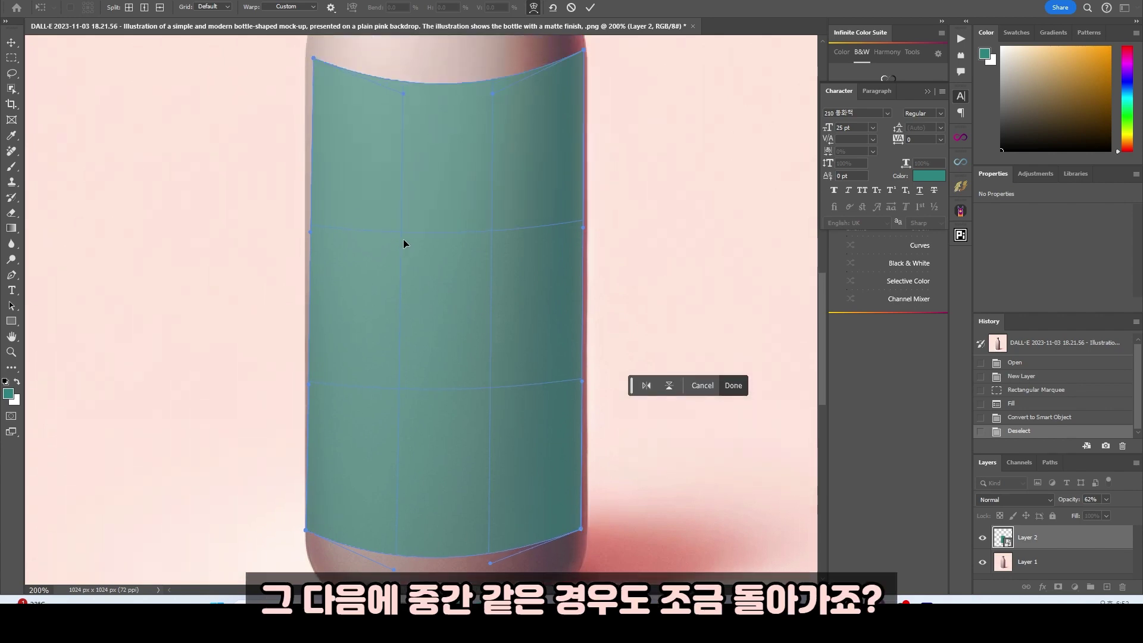
pyautogui.moveTo(401, 232); pyautogui.dragTo(399, 241)
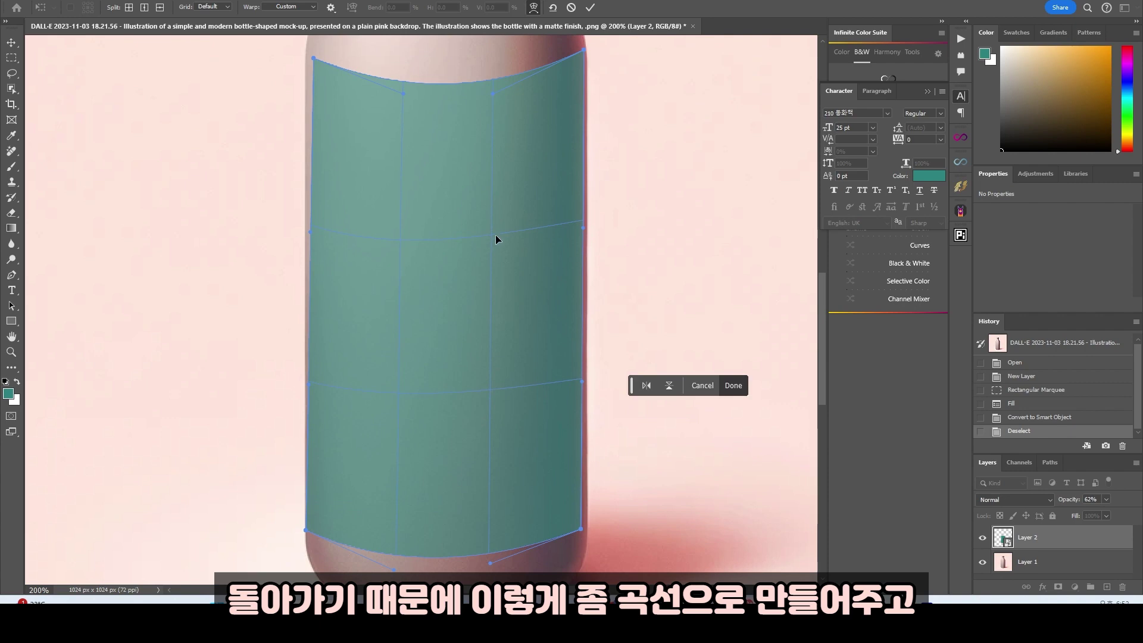
pyautogui.moveTo(495, 235); pyautogui.dragTo(493, 243)
pyautogui.moveTo(397, 414); pyautogui.dragTo(397, 414)
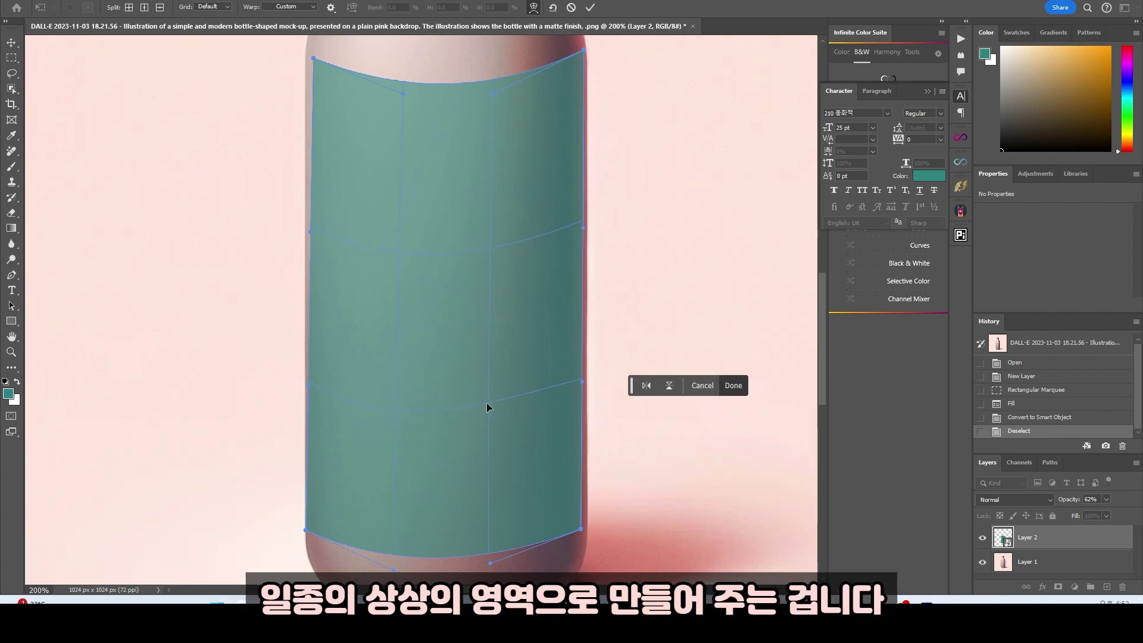
pyautogui.moveTo(487, 403); pyautogui.dragTo(491, 412)
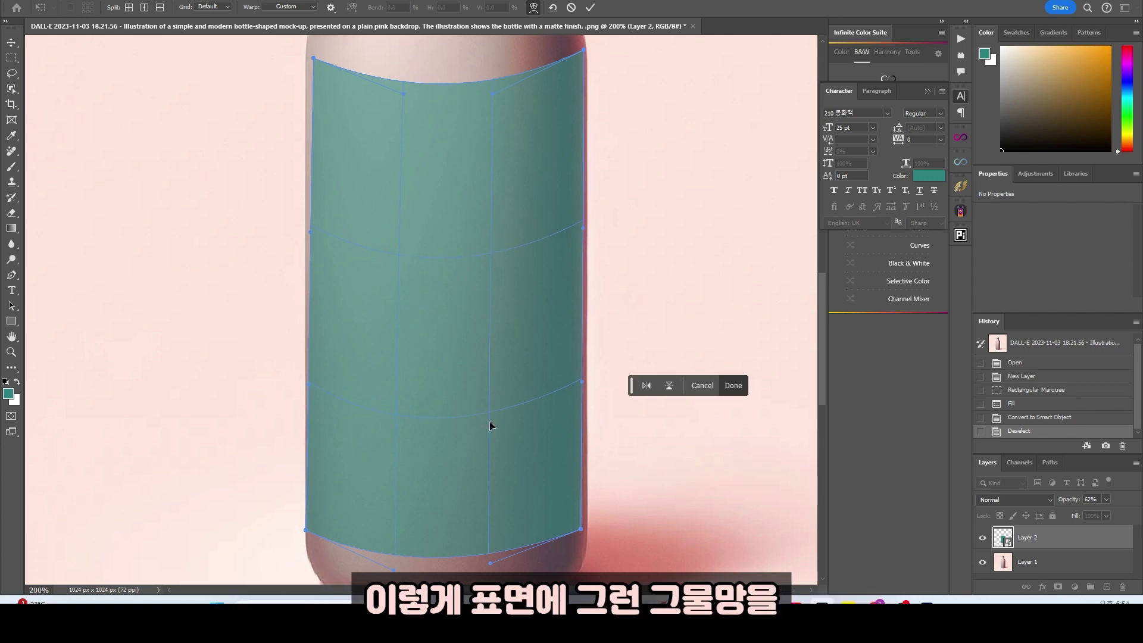
pyautogui.moveTo(490, 415); pyautogui.dragTo(490, 418)
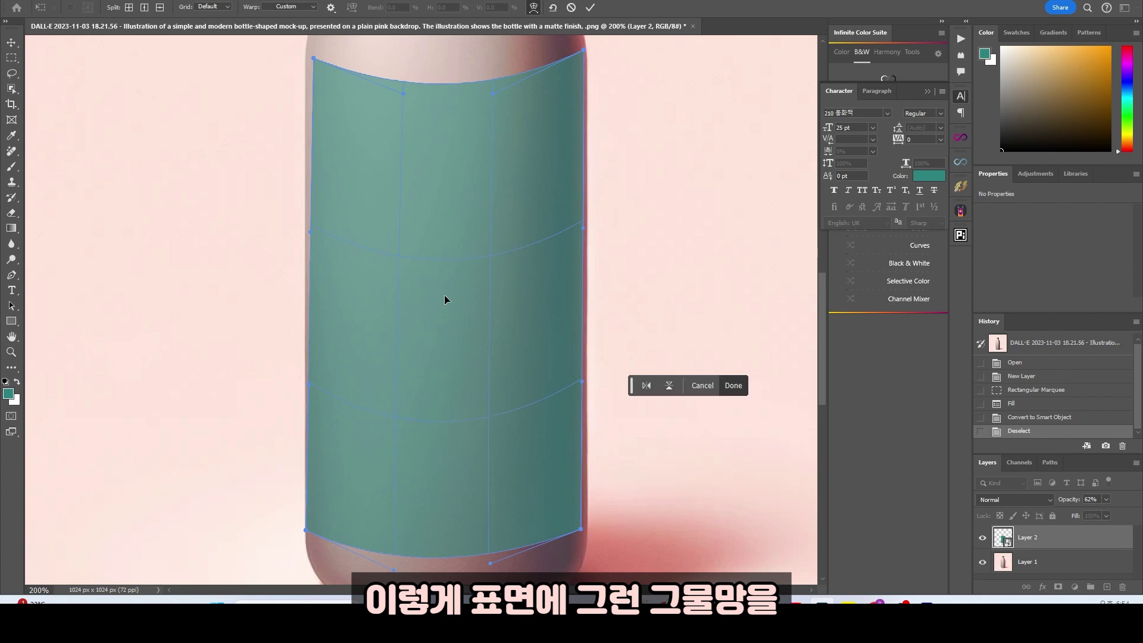
pyautogui.click(398, 258)
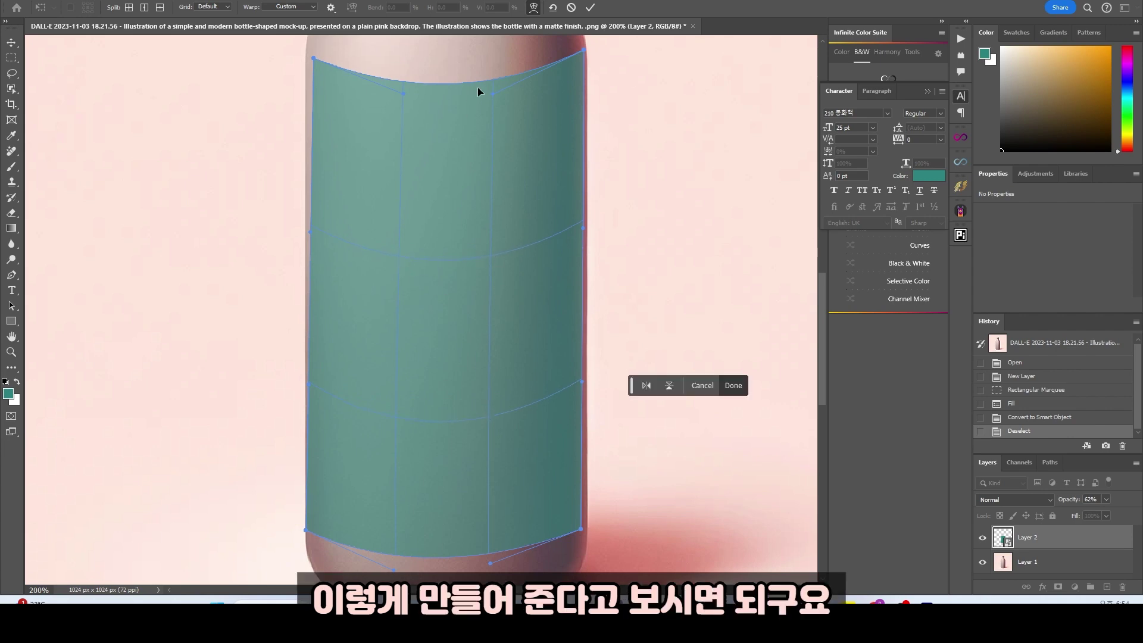
# Lower the right handle of the label's top curve a little and apply the warp.
pyautogui.click(495, 81)
pyautogui.moveTo(493, 92); pyautogui.dragTo(493, 100)
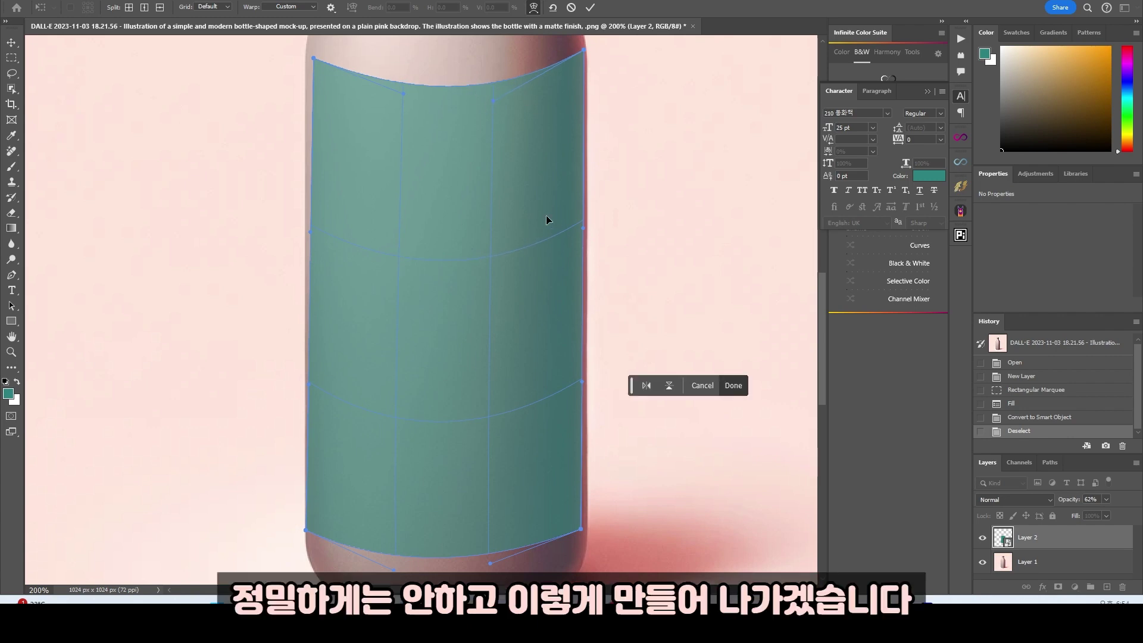
pyautogui.scroll(-2, 538, 220)
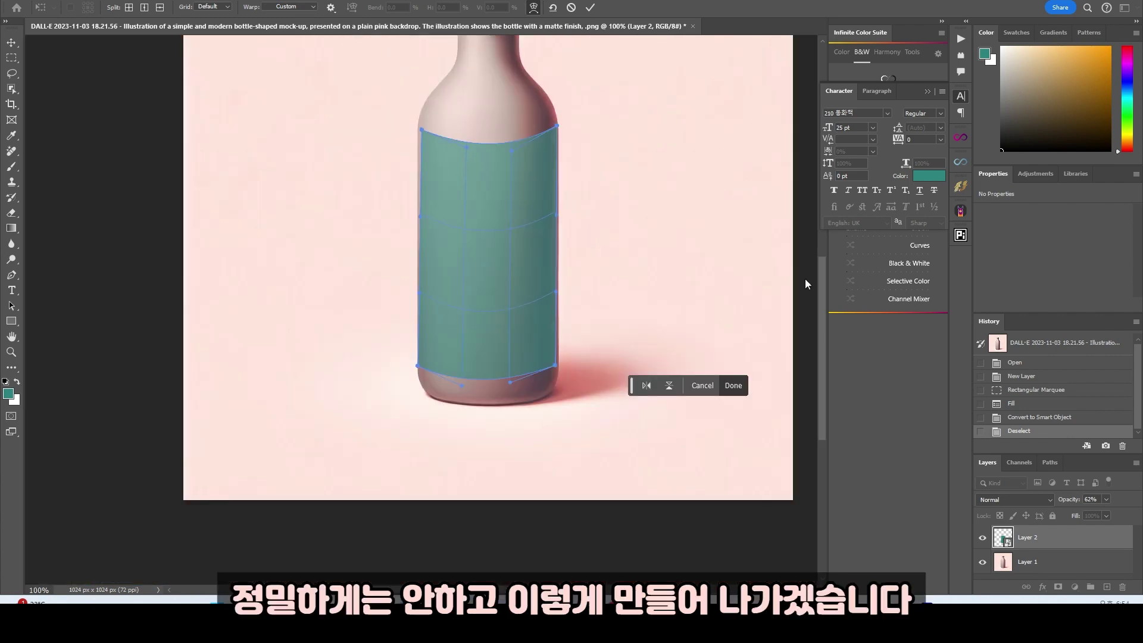
pyautogui.press('Return')
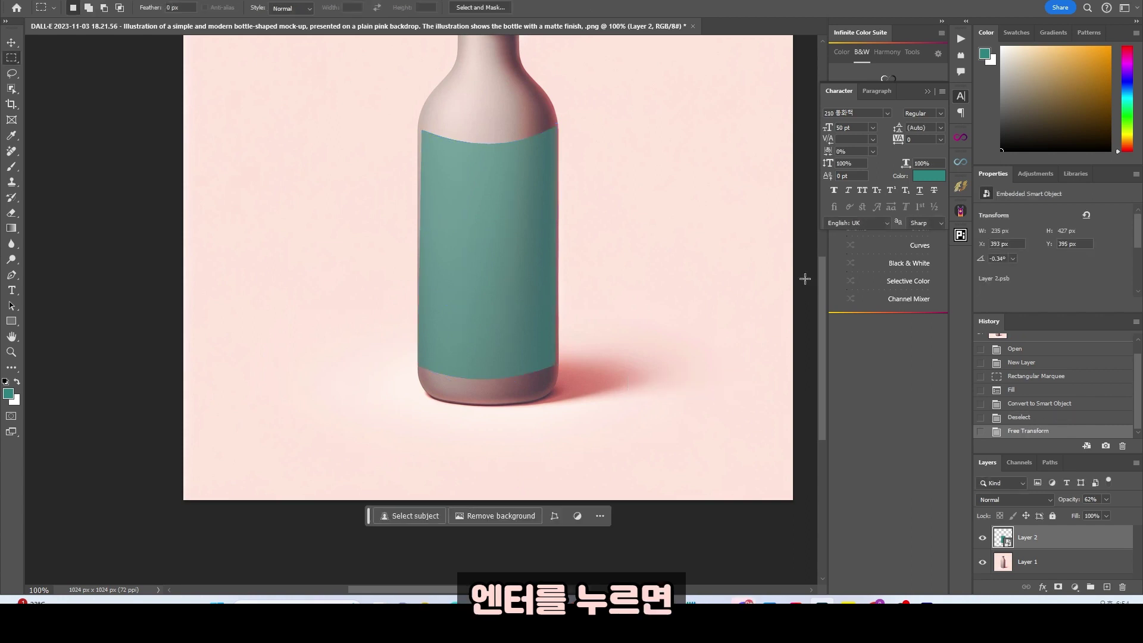
pyautogui.scroll(-1, 505, 244)
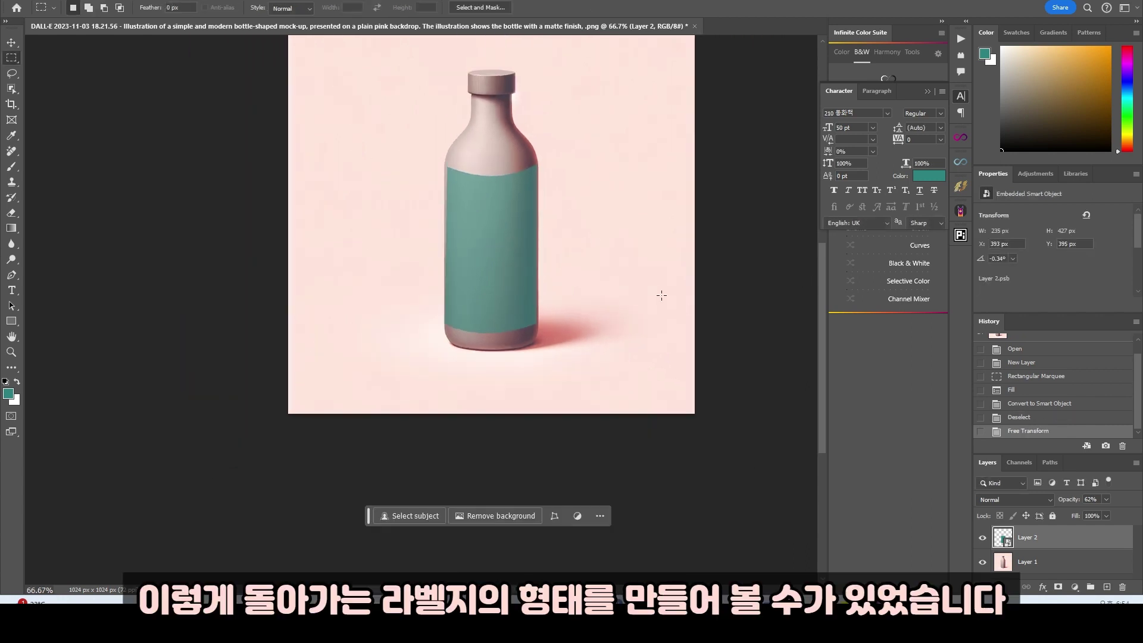
# Open the teal label smart object's contents and add the black text 막걸리 near the centre at about 51 pt.
pyautogui.doubleClick(1004, 539)
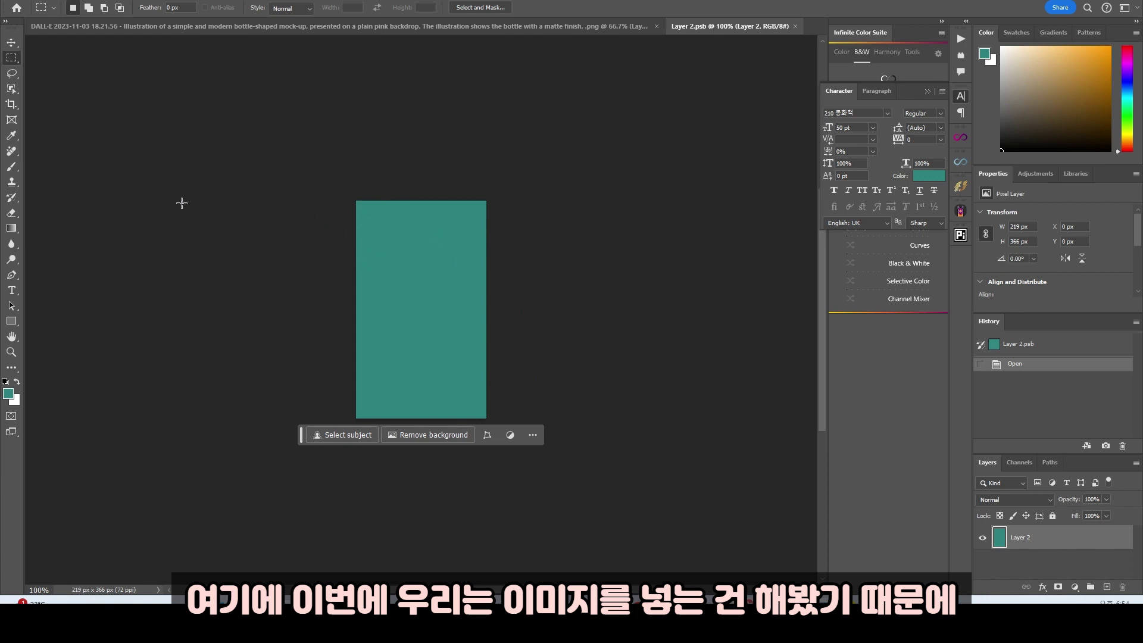
pyautogui.click(12, 290)
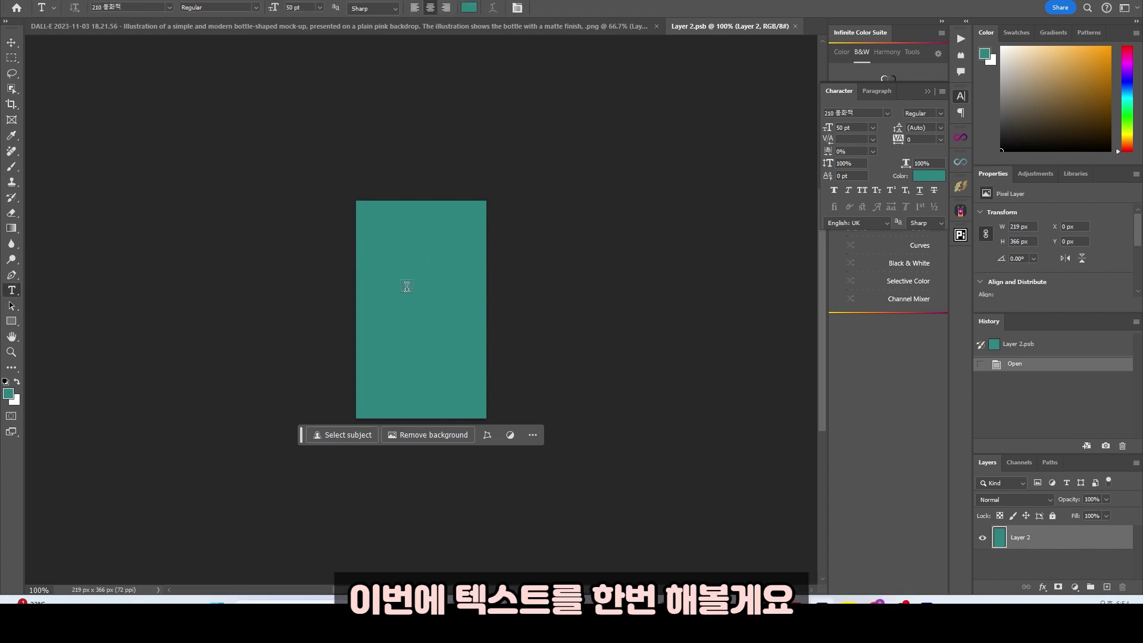
pyautogui.click(382, 271)
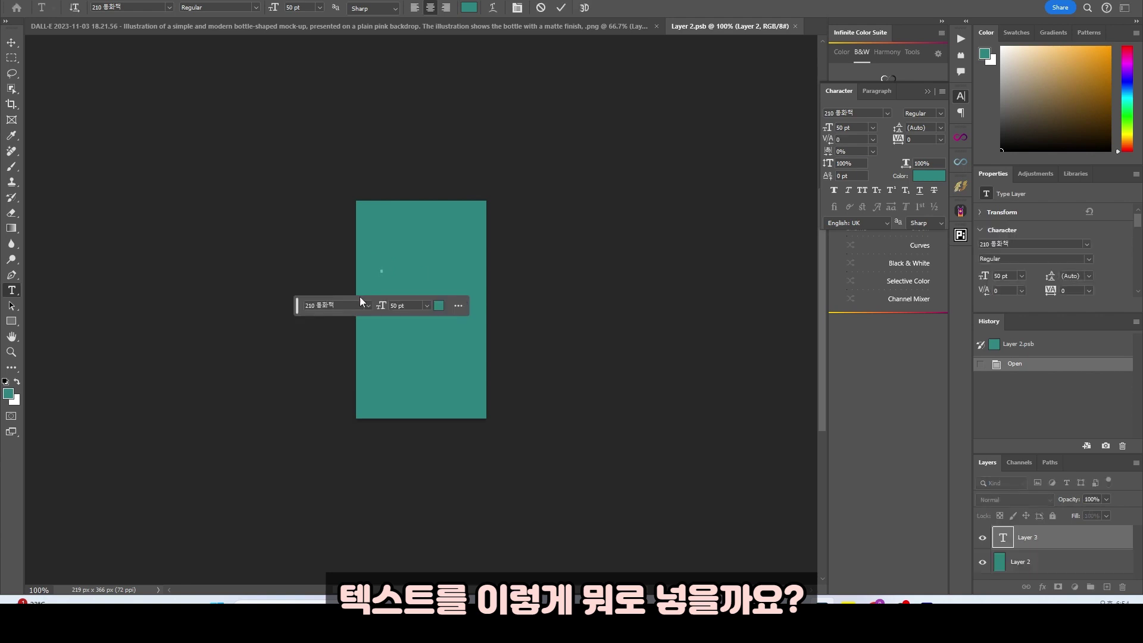
pyautogui.click(6, 381)
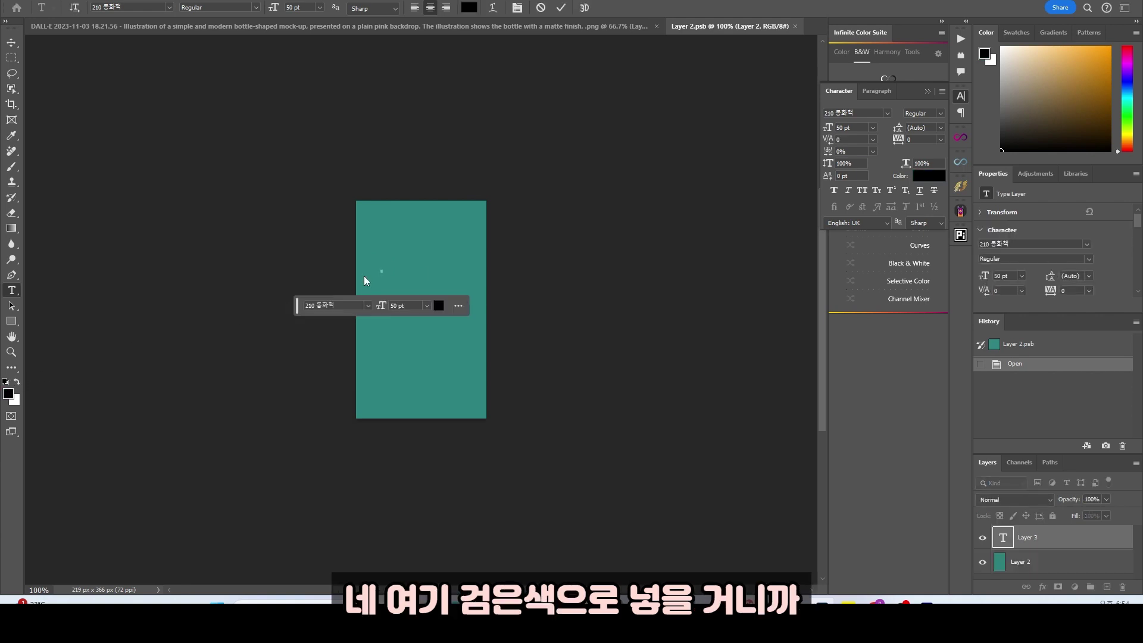
pyautogui.write('막')
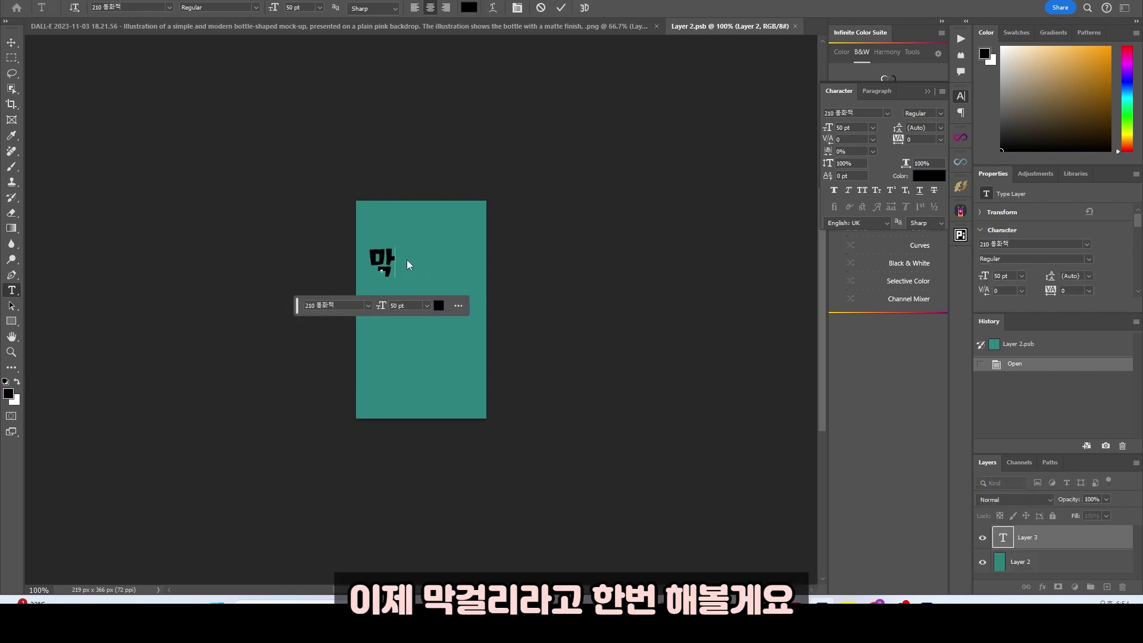
pyautogui.write('걸ㄹㅣ')
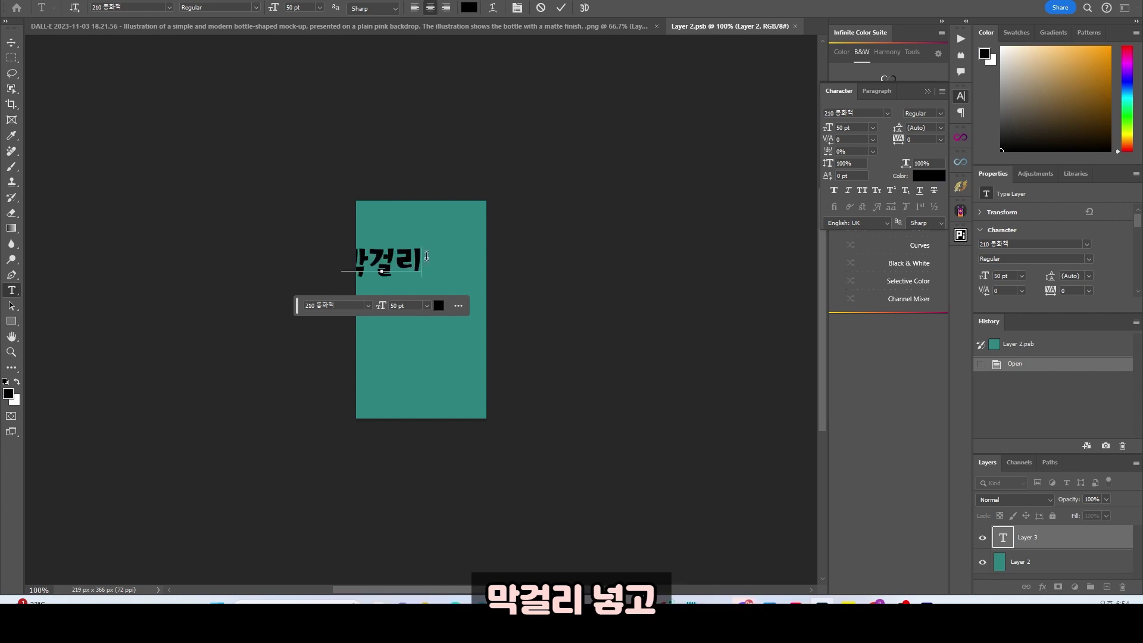
pyautogui.press('ctrl')
pyautogui.moveTo(423, 246); pyautogui.dragTo(419, 299)
pyautogui.click(11, 44)
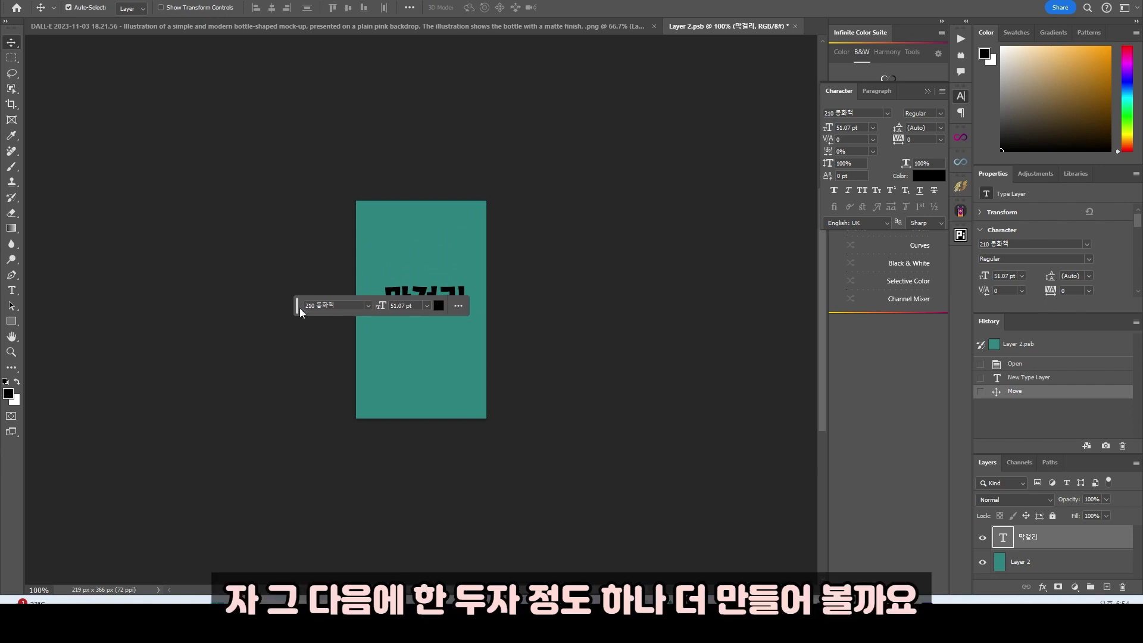
# Duplicate the 막걸리 text just below the original and change the copy to 맛있다.
pyautogui.moveTo(297, 306); pyautogui.dragTo(575, 362)
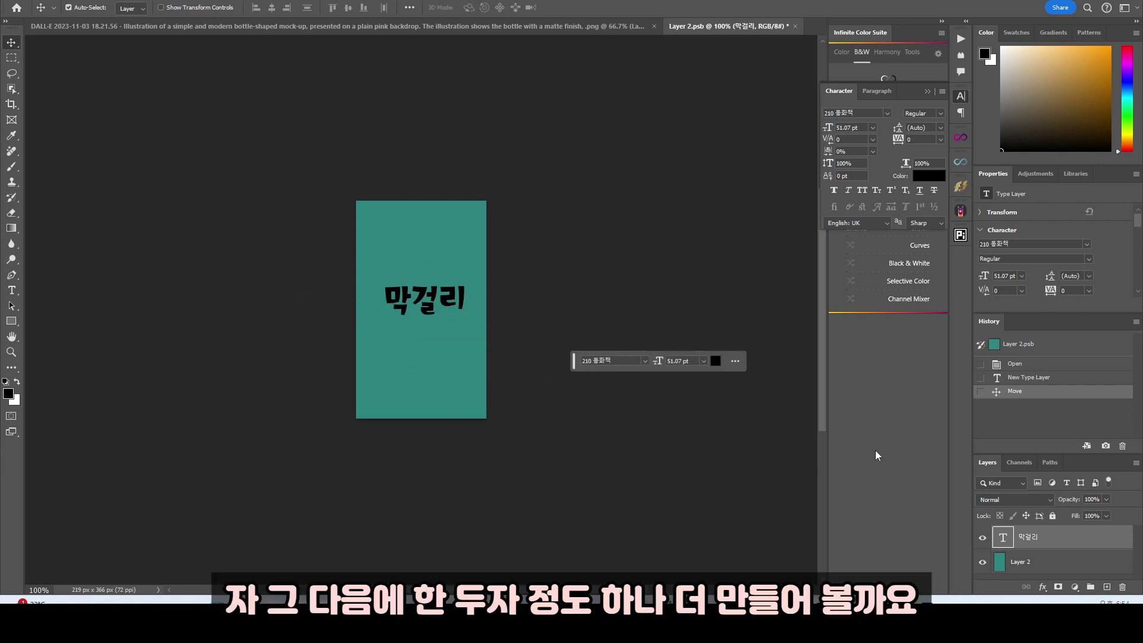
pyautogui.moveTo(419, 313); pyautogui.dragTo(443, 345)
pyautogui.doubleClick(420, 349)
pyautogui.write('맛있다리')
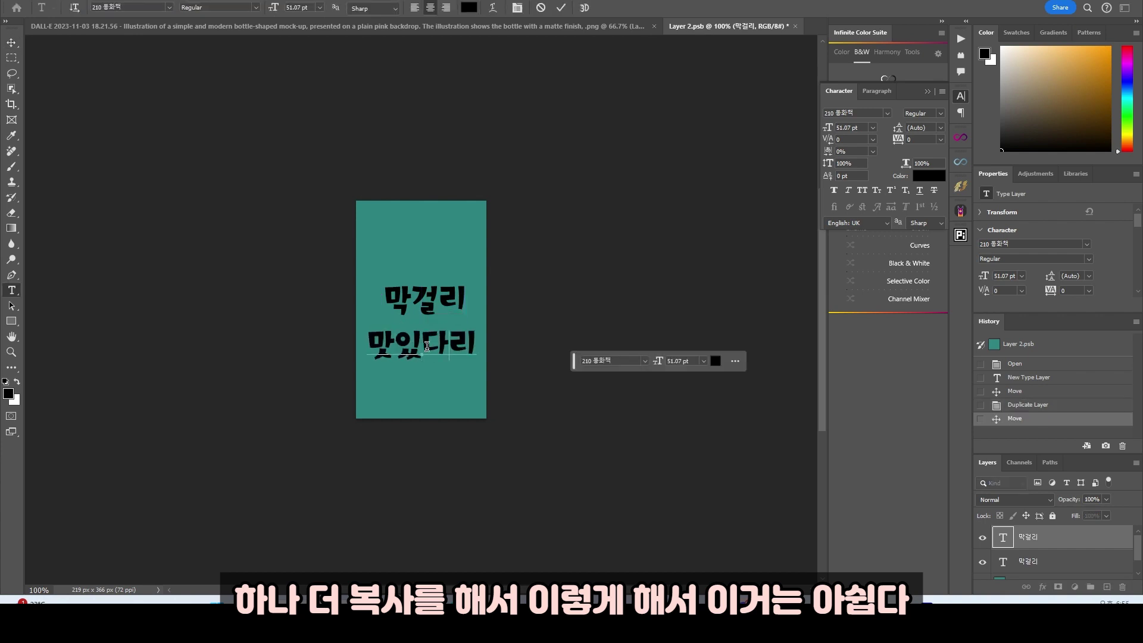
pyautogui.press('Delete')
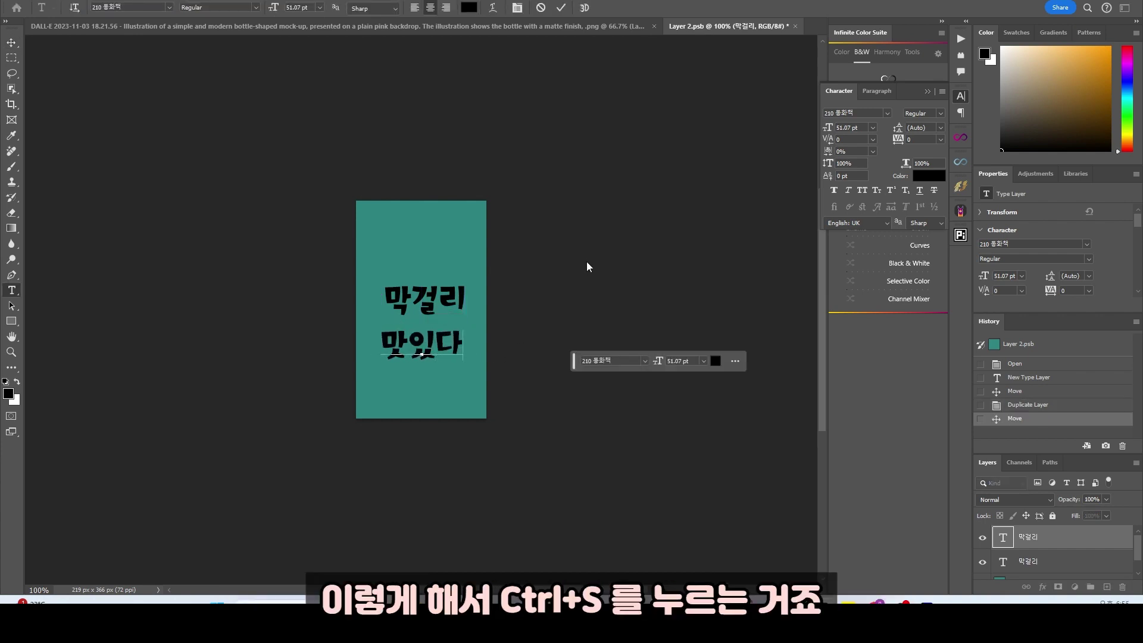
pyautogui.hotkey('ctrl', 'Return')
pyautogui.press('v')
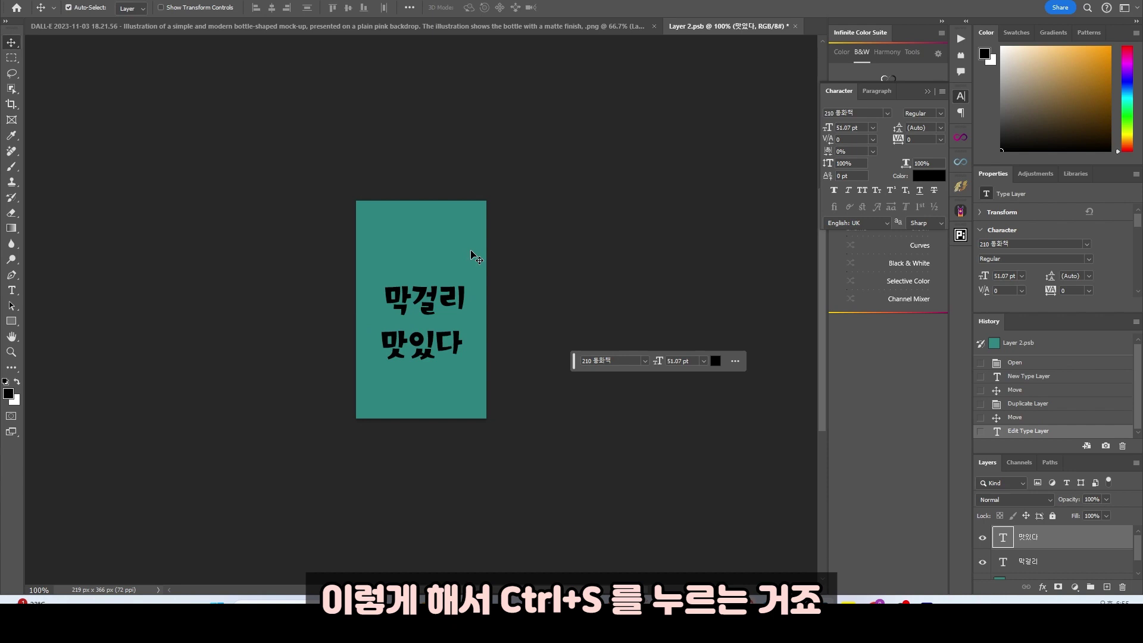
# Save the label contents and set the teal label layer's blend mode to Linear Burn in the bottle document.
pyautogui.hotkey('ctrl', 's')
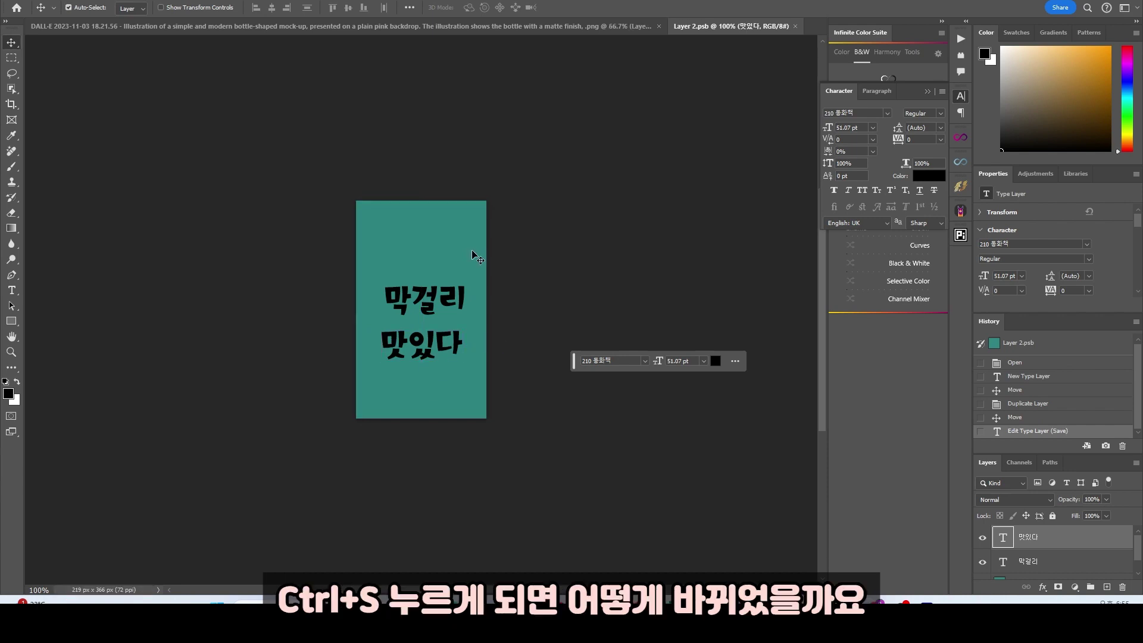
pyautogui.click(518, 26)
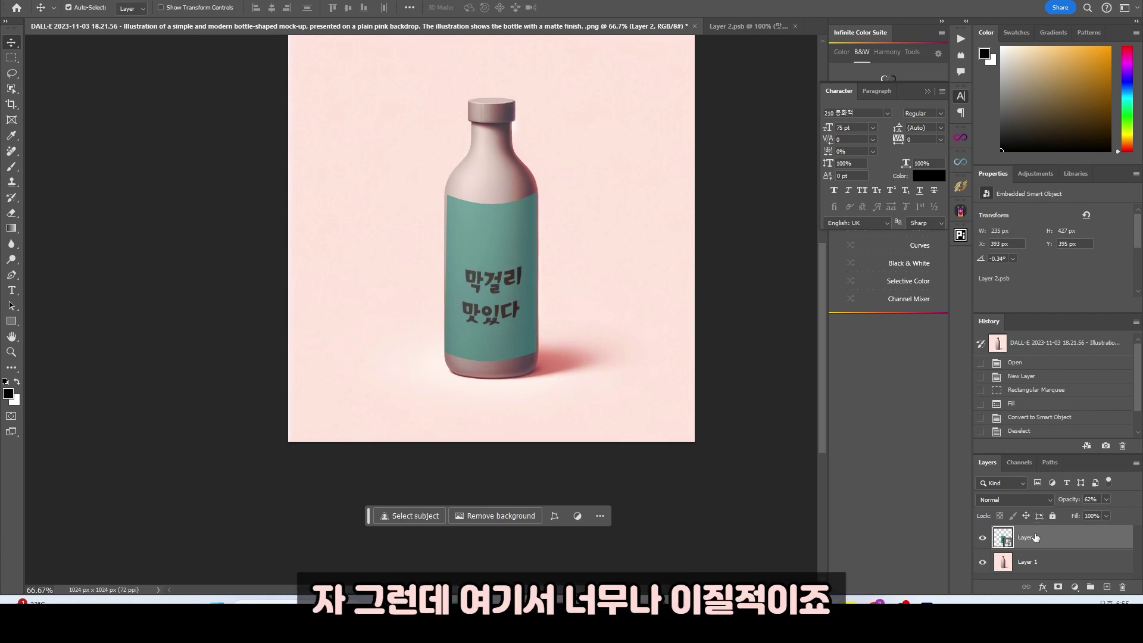
pyautogui.click(1049, 503)
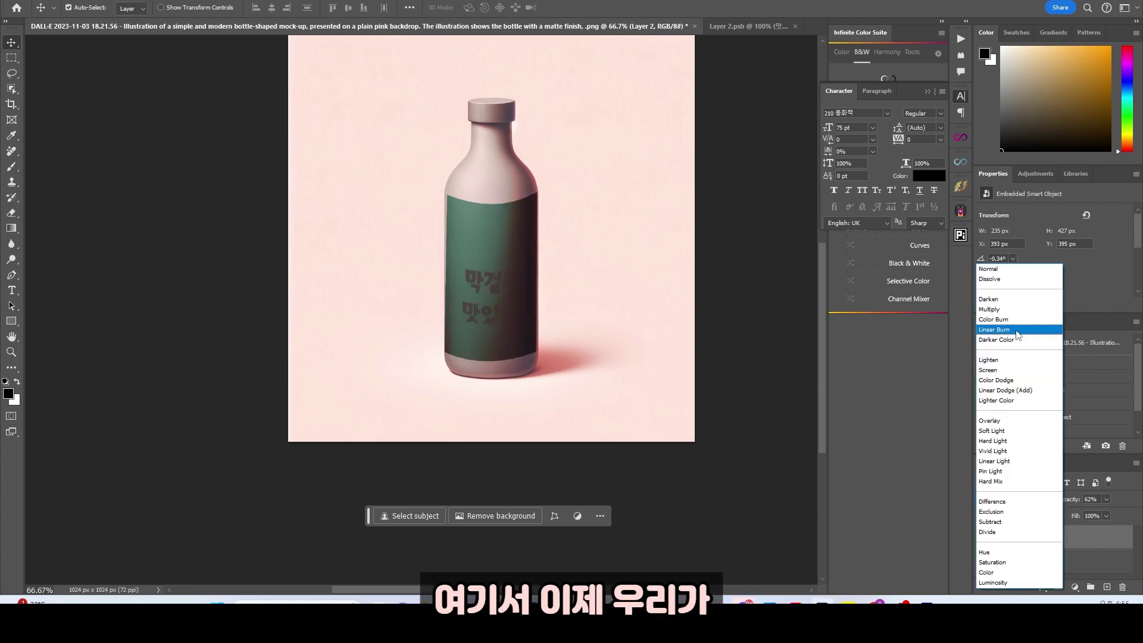
pyautogui.click(1017, 331)
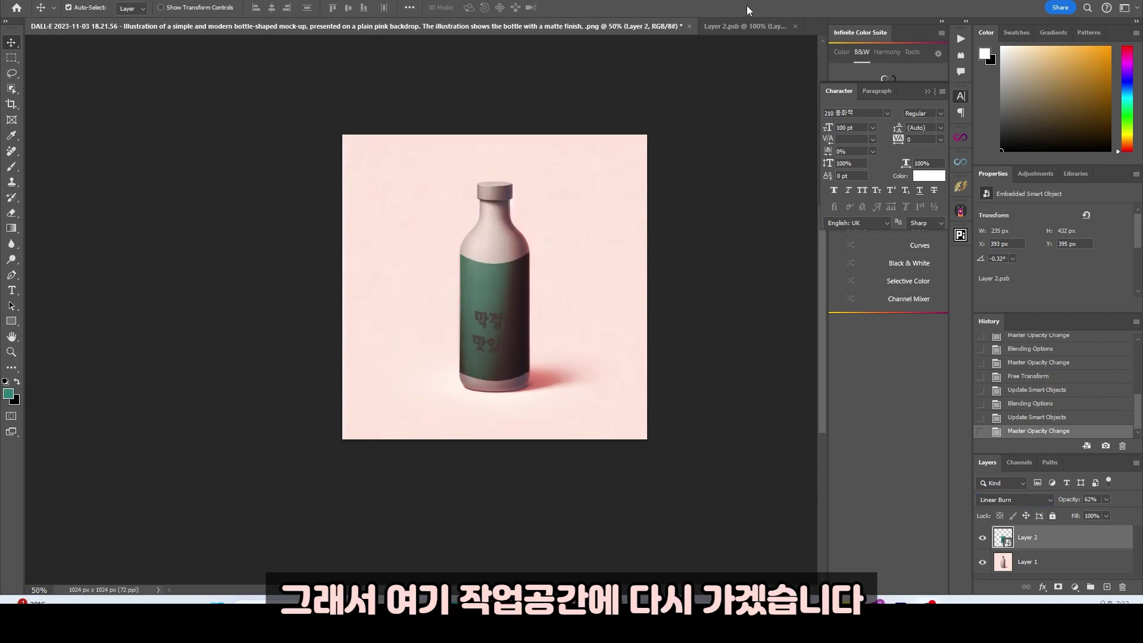
# Return to the label smart object's contents and add an empty layer directly above the teal background layer.
pyautogui.click(743, 27)
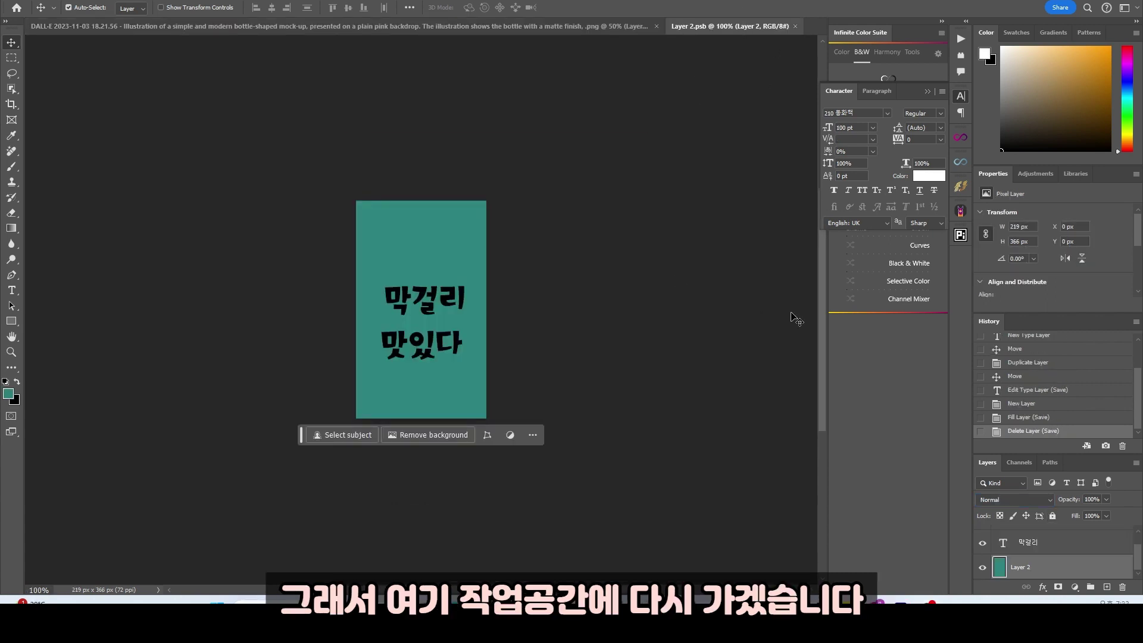
pyautogui.click(1106, 587)
pyautogui.click(1122, 586)
pyautogui.click(1106, 587)
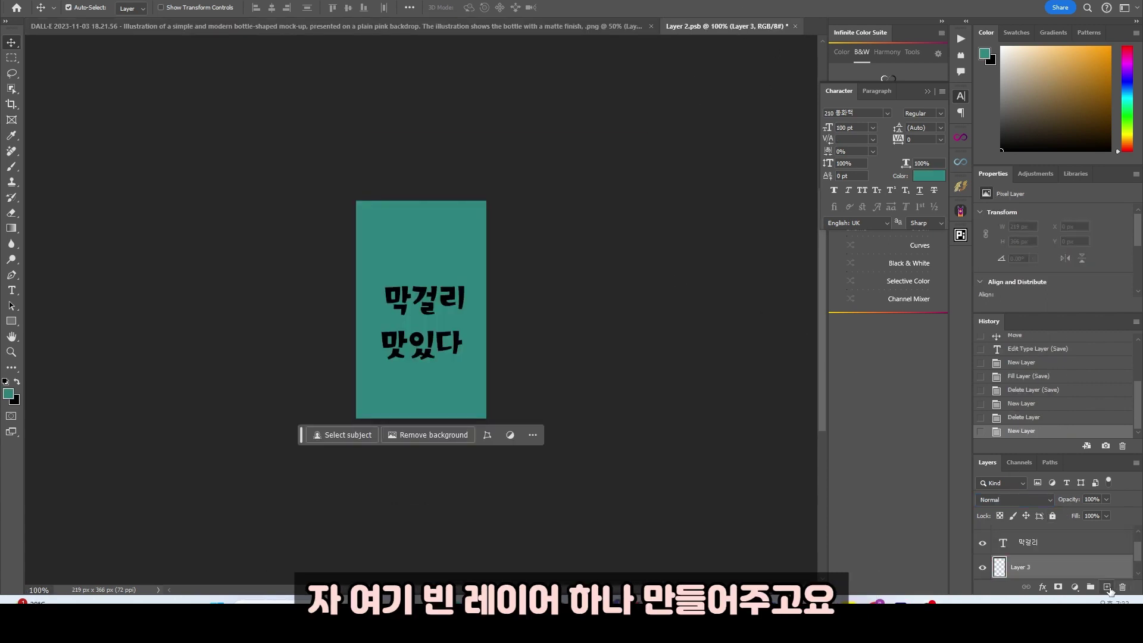
pyautogui.scroll(-1, 1011, 566)
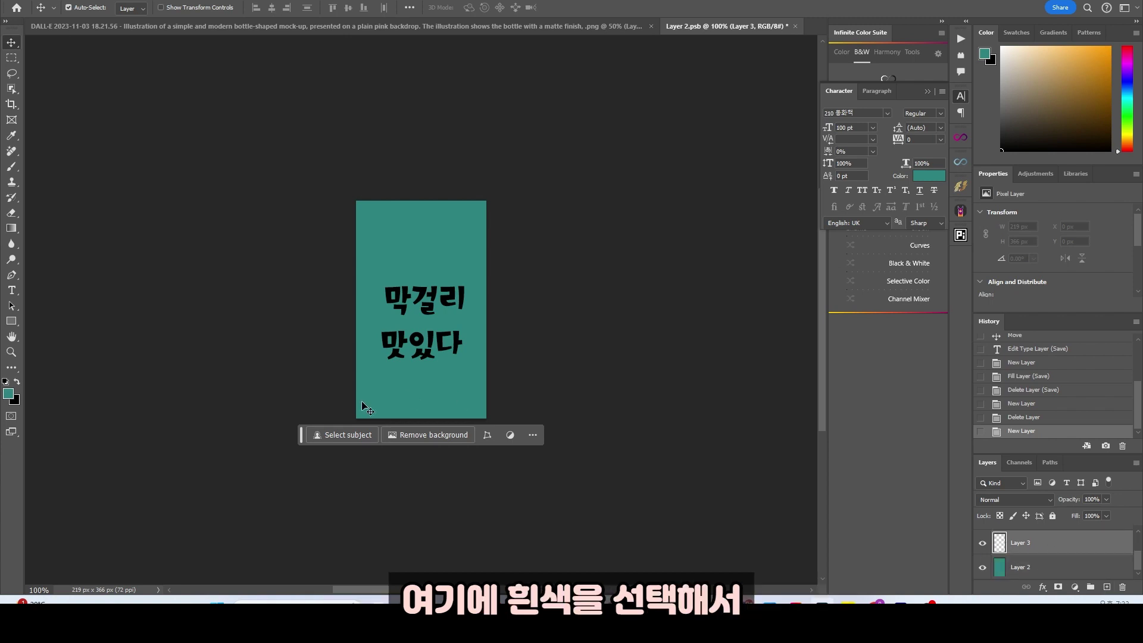
# Fill the new layer with white (ffffff), save the label contents and go back to the bottle document.
pyautogui.click(9, 394)
pyautogui.write('ffffff')
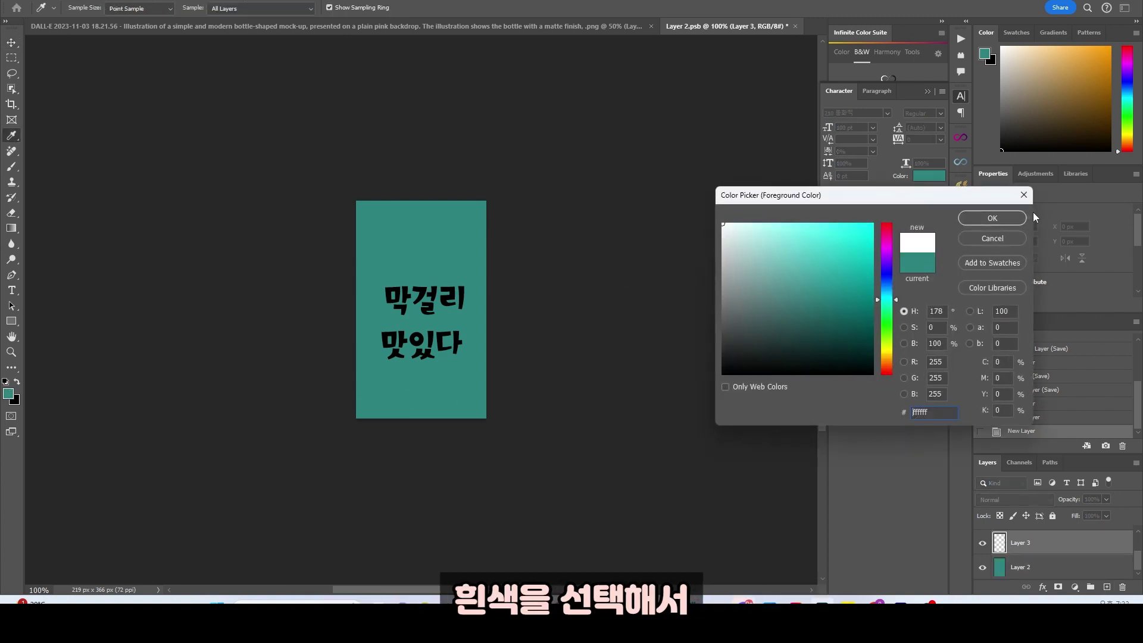
pyautogui.click(1012, 218)
pyautogui.hotkey('alt', 'Delete')
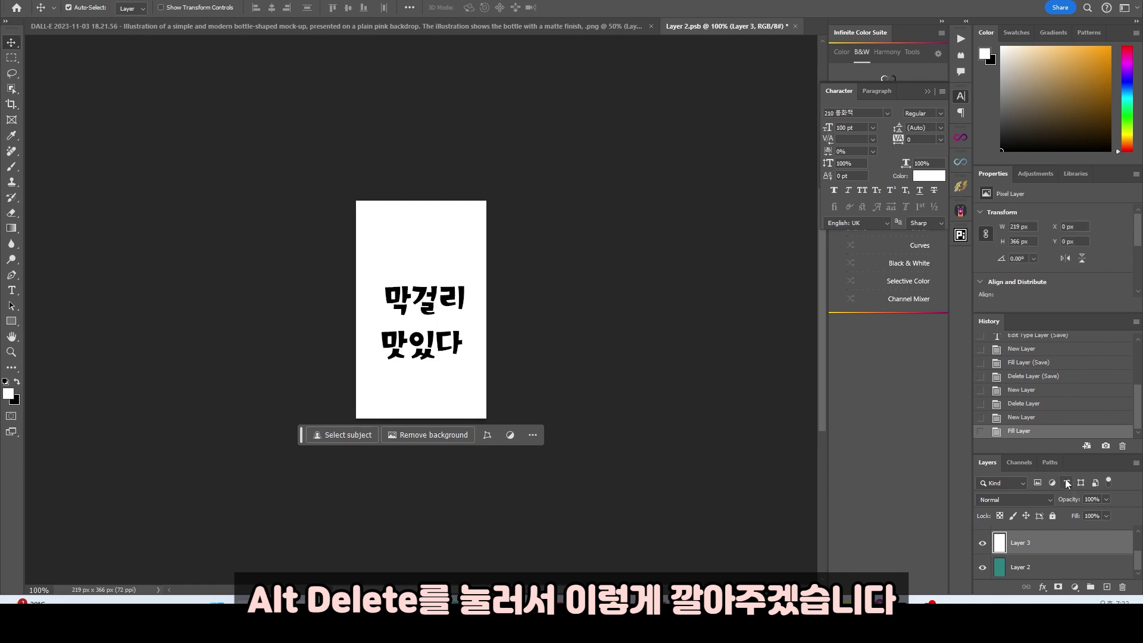
pyautogui.hotkey('ctrl', 's')
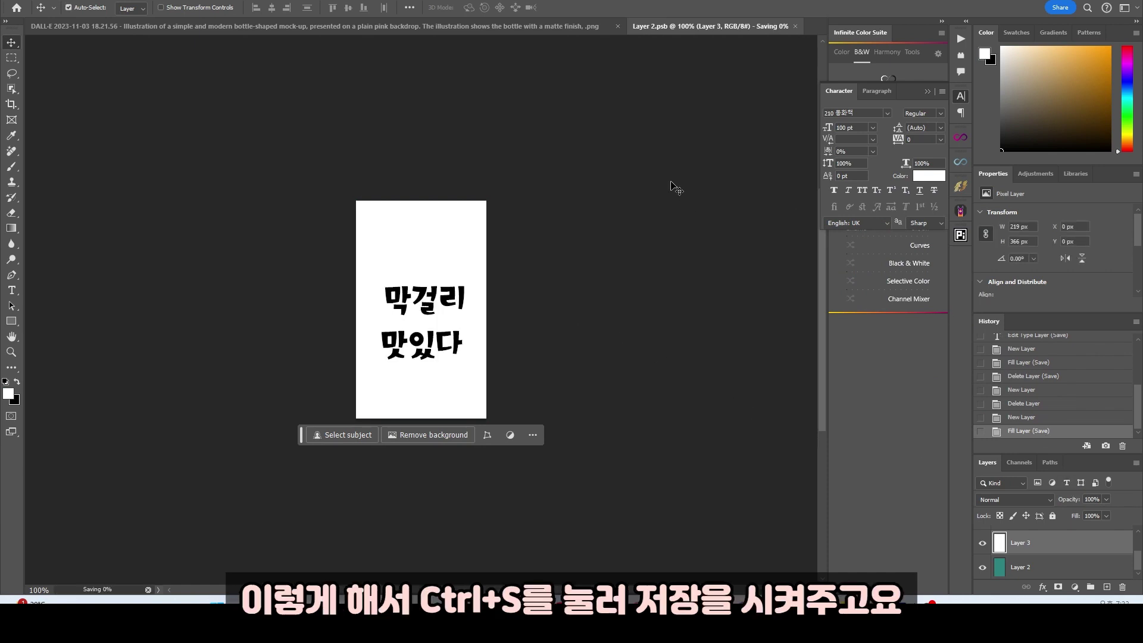
pyautogui.click(593, 26)
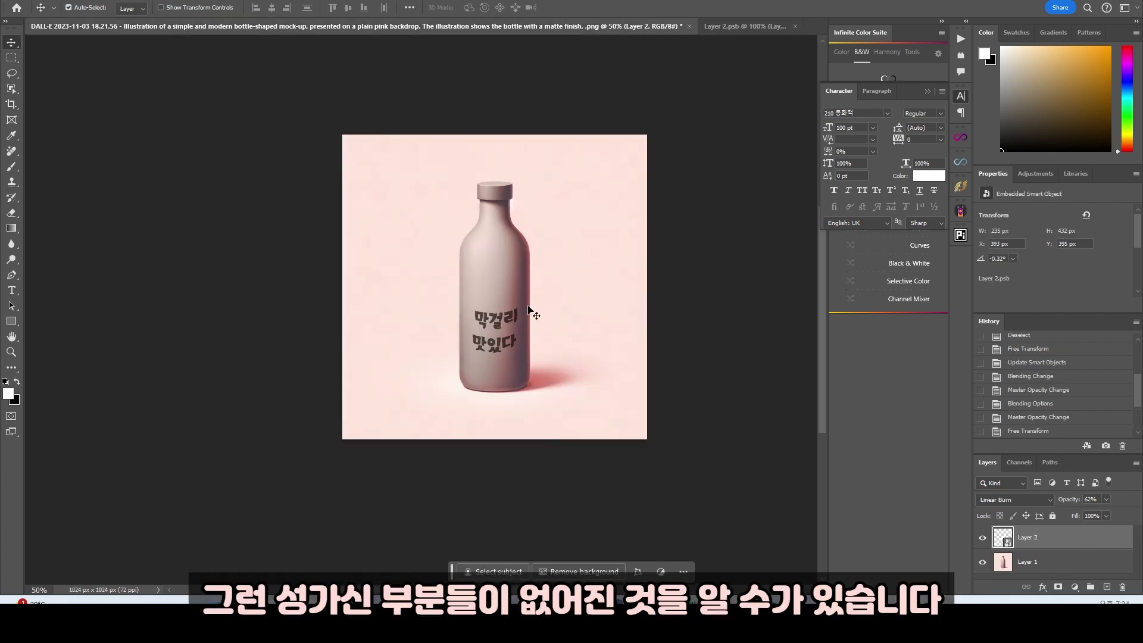
# Switch the label layer's blend mode to Normal for comparison, and set it back to Linear Burn.
pyautogui.click(1032, 506)
pyautogui.click(1017, 446)
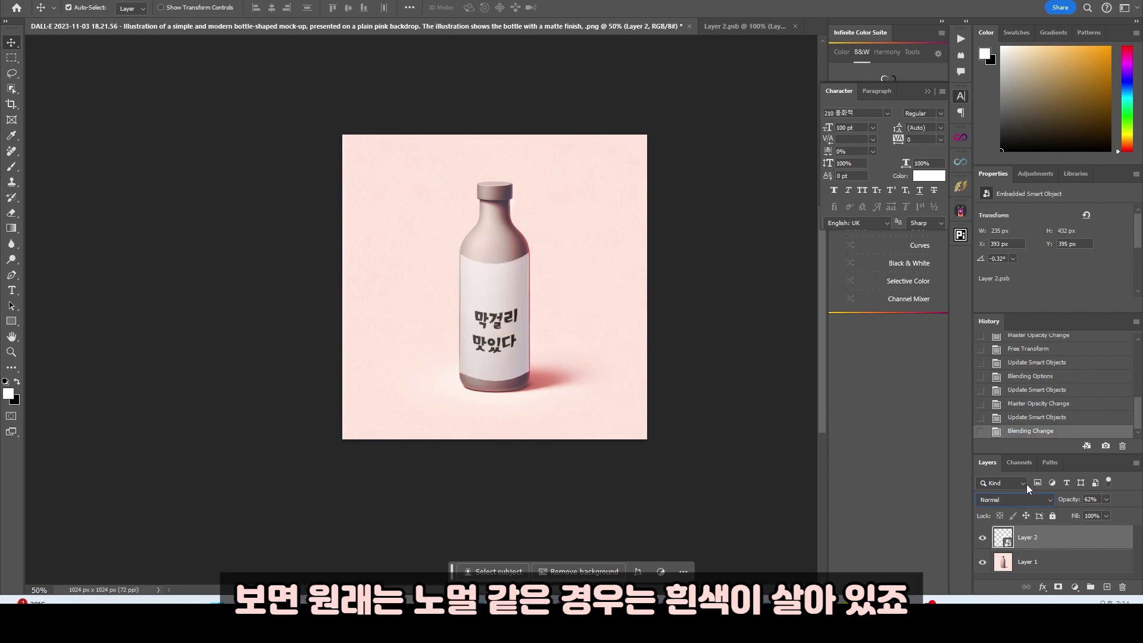
pyautogui.click(1023, 499)
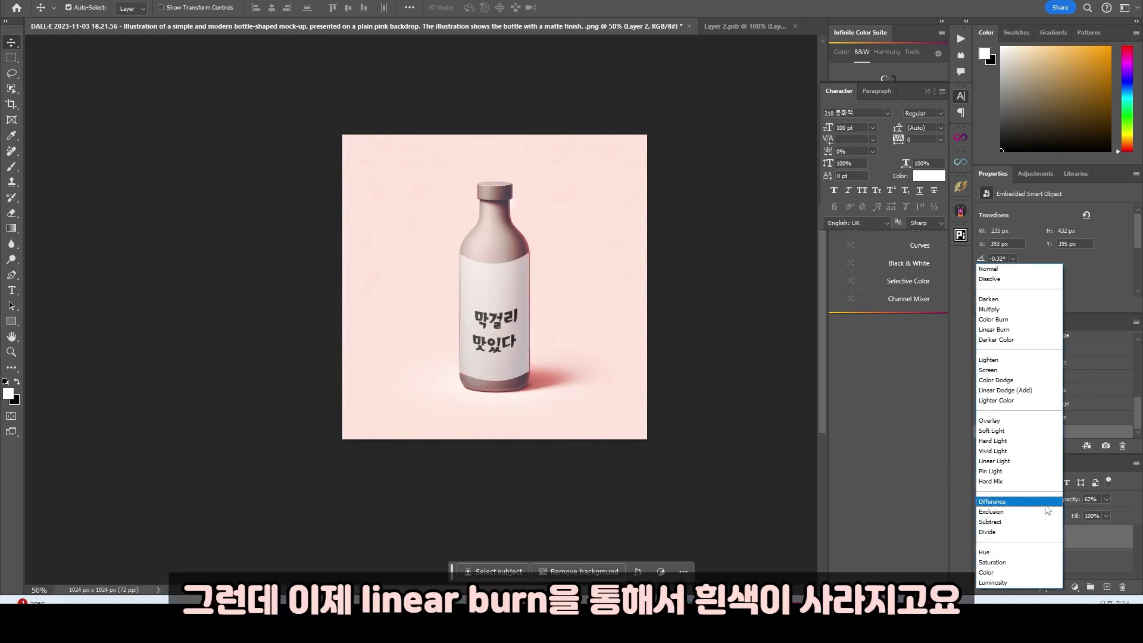
pyautogui.click(1036, 330)
# Set the label layer's opacity to 100% and split its Blend If Underlying Layer white slider to 109 / 255.
pyautogui.click(1105, 500)
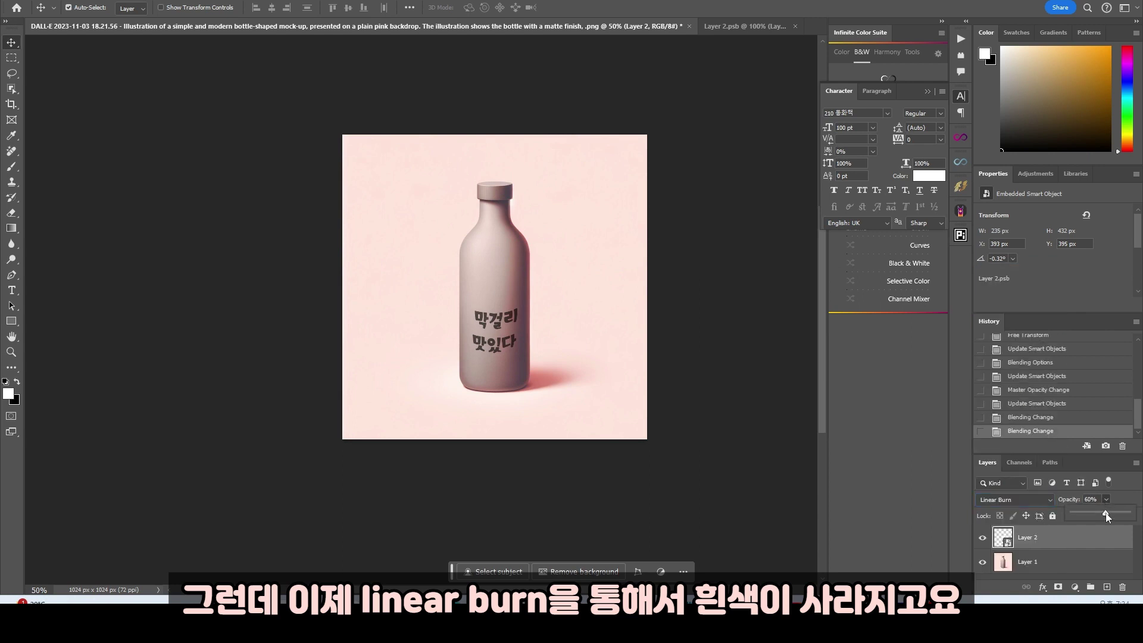
pyautogui.moveTo(1105, 512); pyautogui.dragTo(1135, 517)
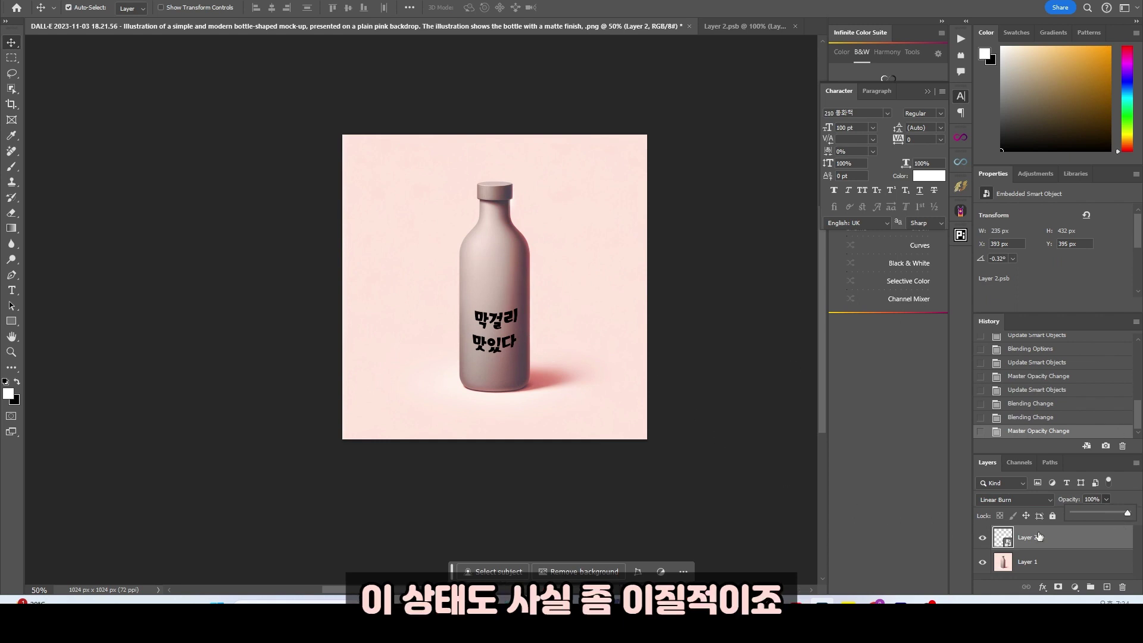
pyautogui.click(1069, 541)
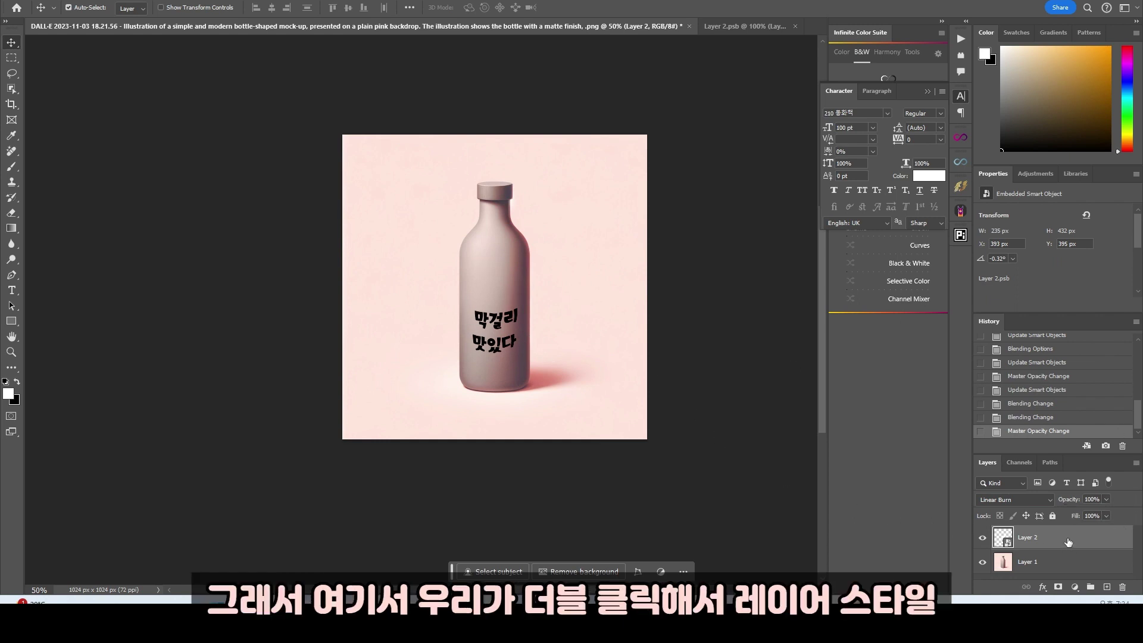
pyautogui.doubleClick(1068, 542)
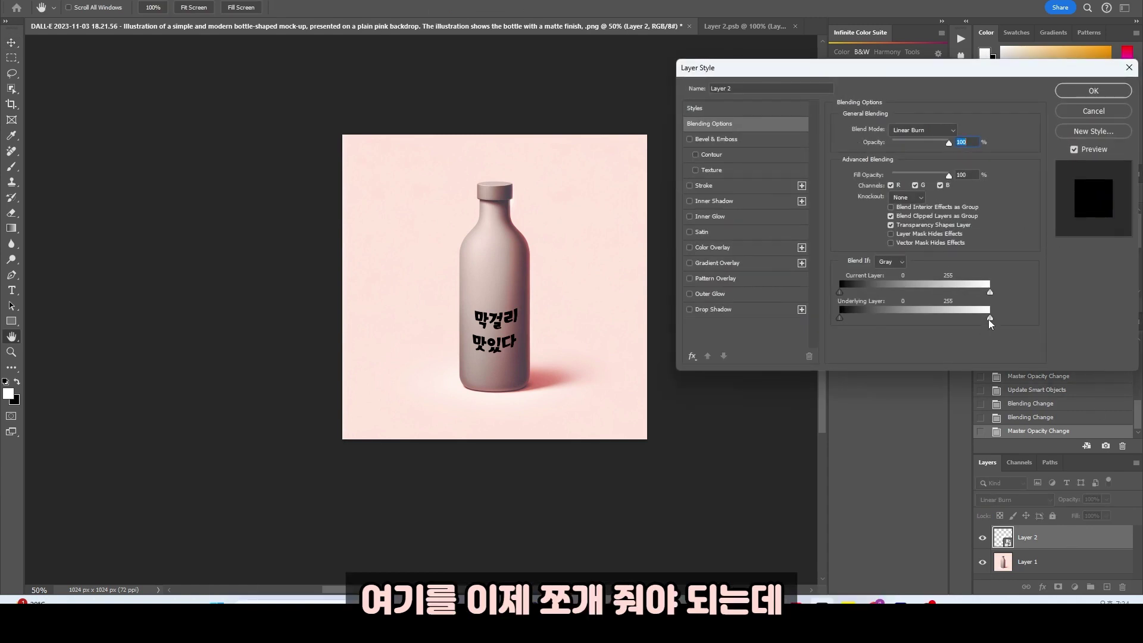
pyautogui.press('alt')
pyautogui.moveTo(990, 323); pyautogui.dragTo(904, 325)
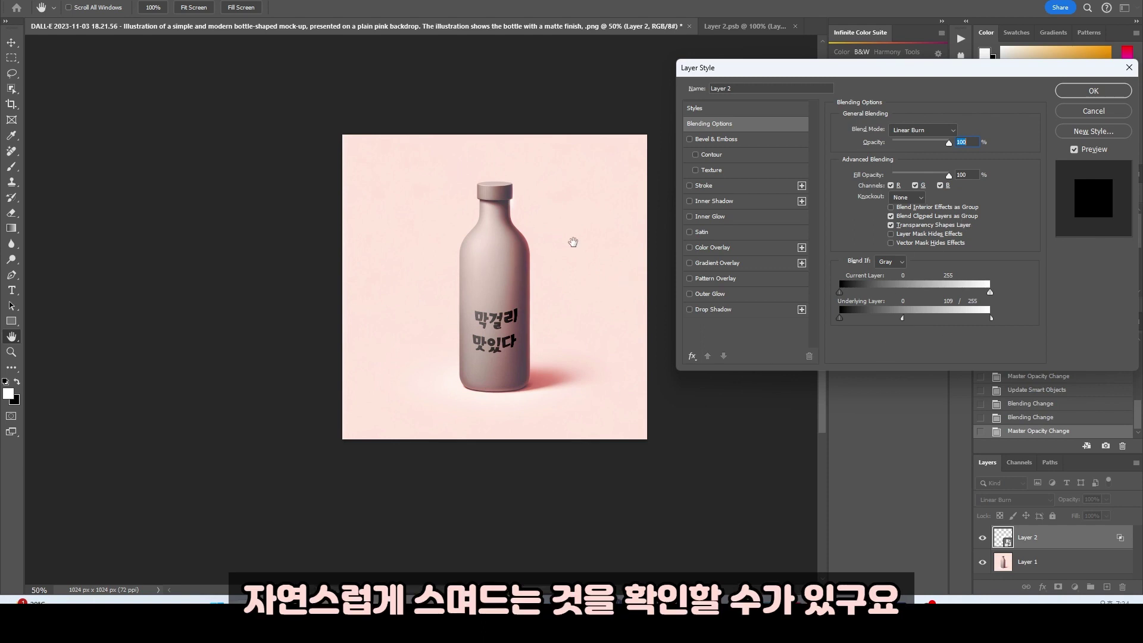
pyautogui.click(1069, 94)
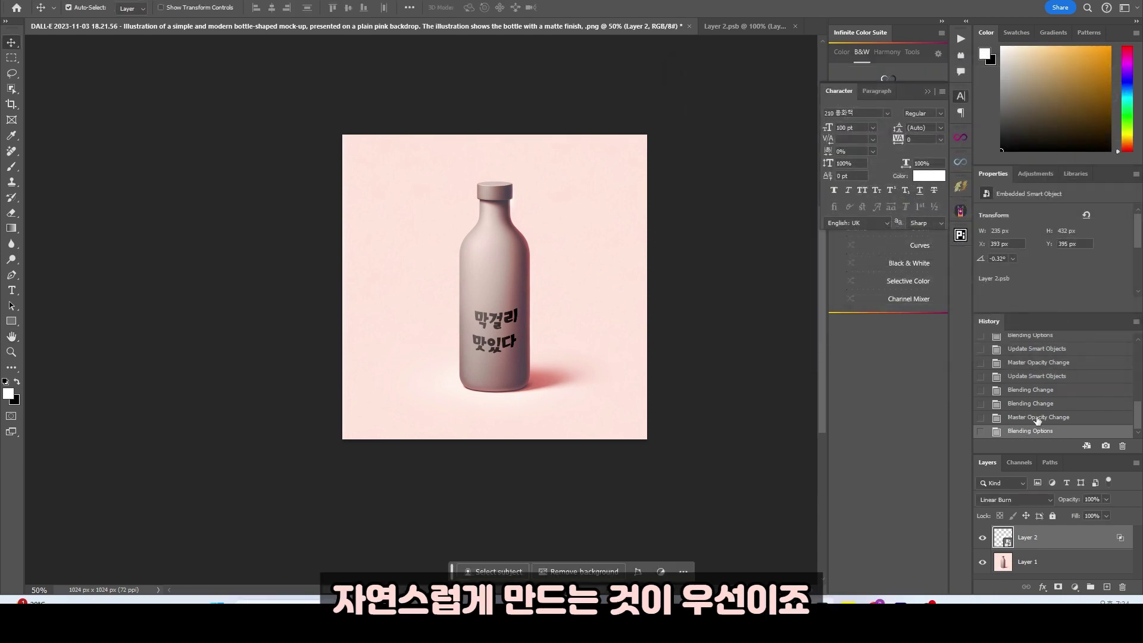
# Reduce the label layer's opacity to 86%, toggling its visibility to compare the bottle with and without the text.
pyautogui.click(1105, 499)
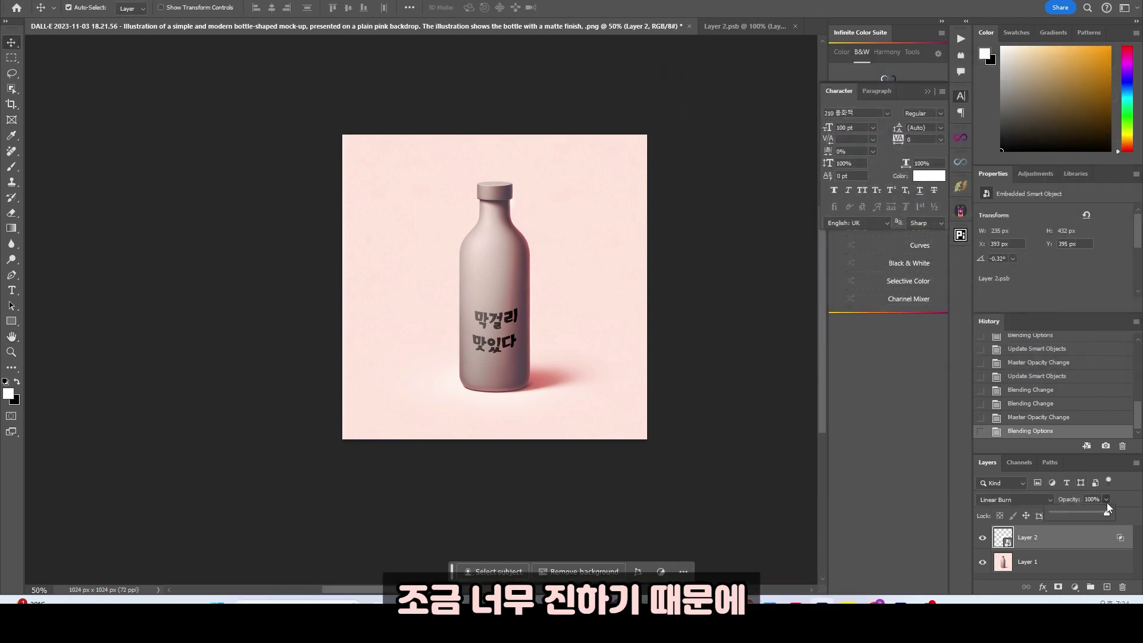
pyautogui.moveTo(1106, 515); pyautogui.dragTo(1084, 515)
pyautogui.click(984, 540)
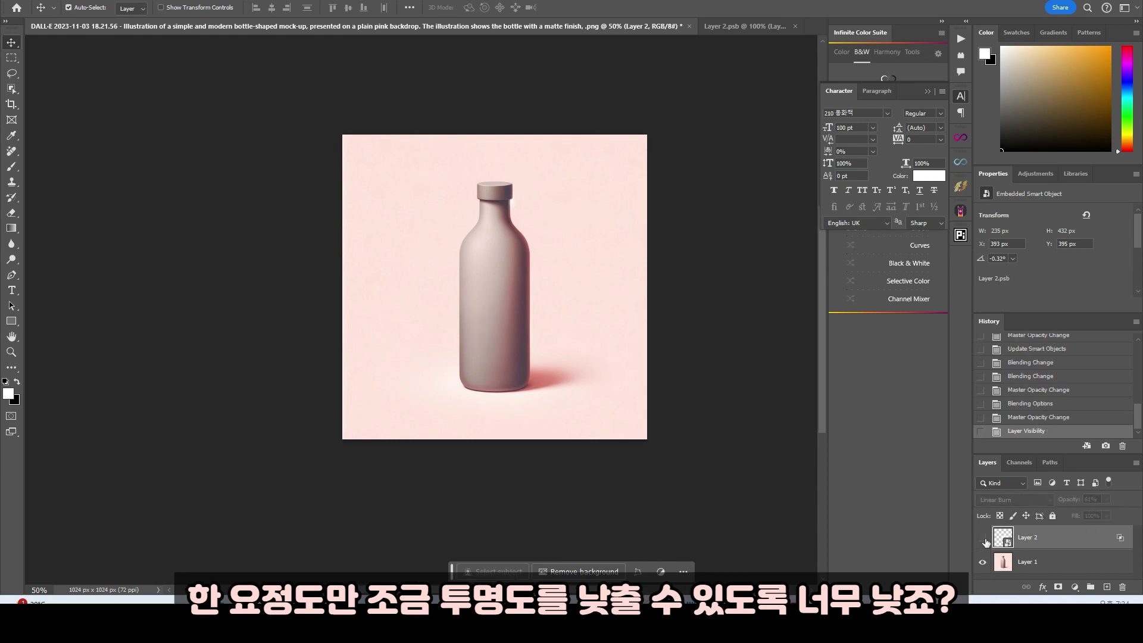
pyautogui.click(984, 539)
pyautogui.moveTo(1107, 513); pyautogui.dragTo(1121, 515)
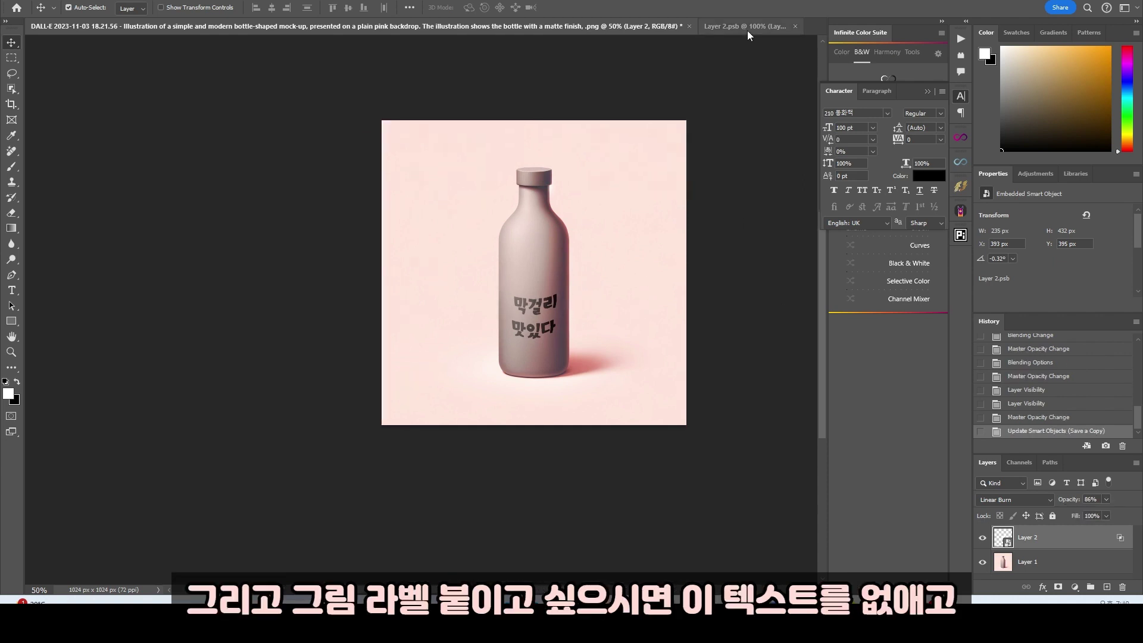
# Open the label contents and delete the 막걸리 and 맛있다 text layers.
pyautogui.click(747, 26)
pyautogui.click(1041, 539)
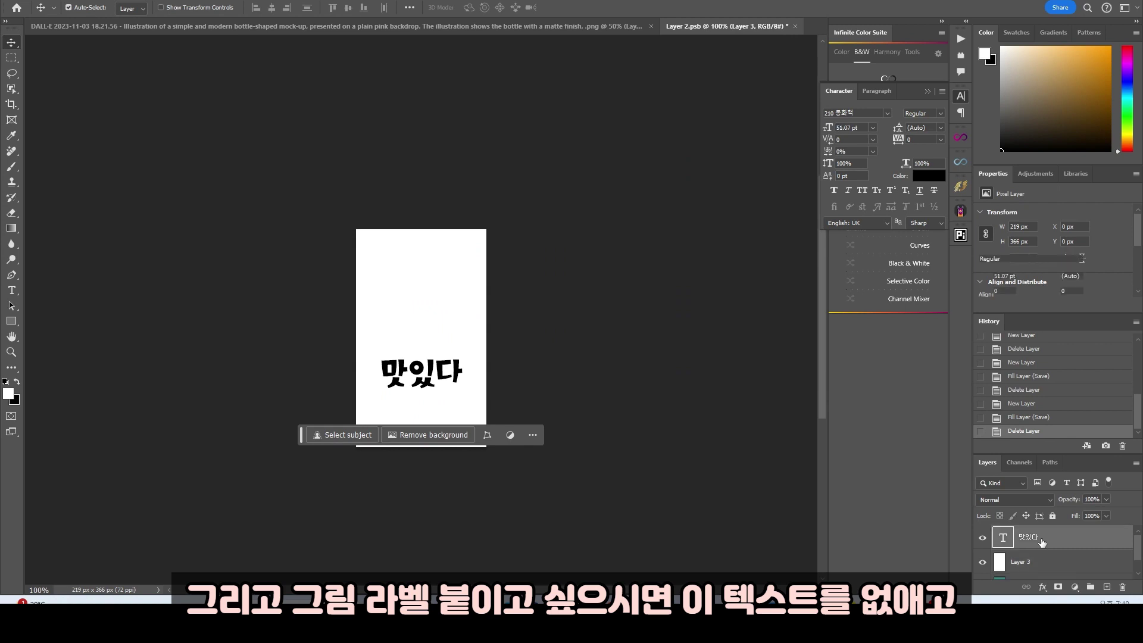
pyautogui.press('Delete')
# Place the pastel moon illustration in the label contents, scaled to about 31.83% and centred to fill the canvas width.
pyautogui.moveTo(1142, 321); pyautogui.dragTo(485, 383)
pyautogui.moveTo(483, 233); pyautogui.dragTo(536, 176)
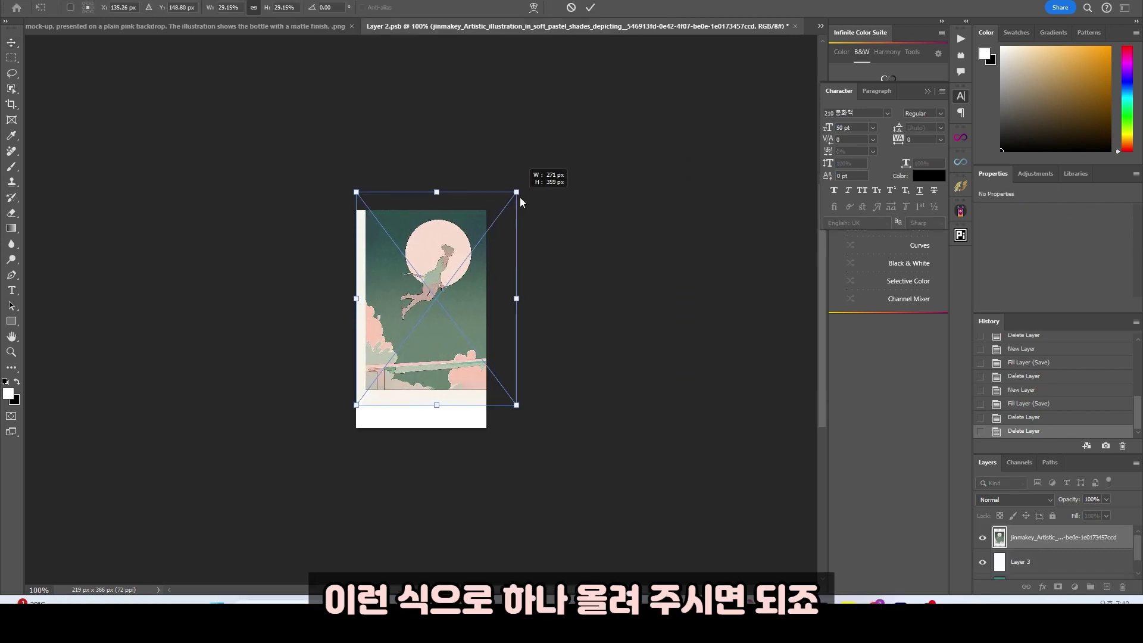
pyautogui.moveTo(367, 400); pyautogui.dragTo(350, 431)
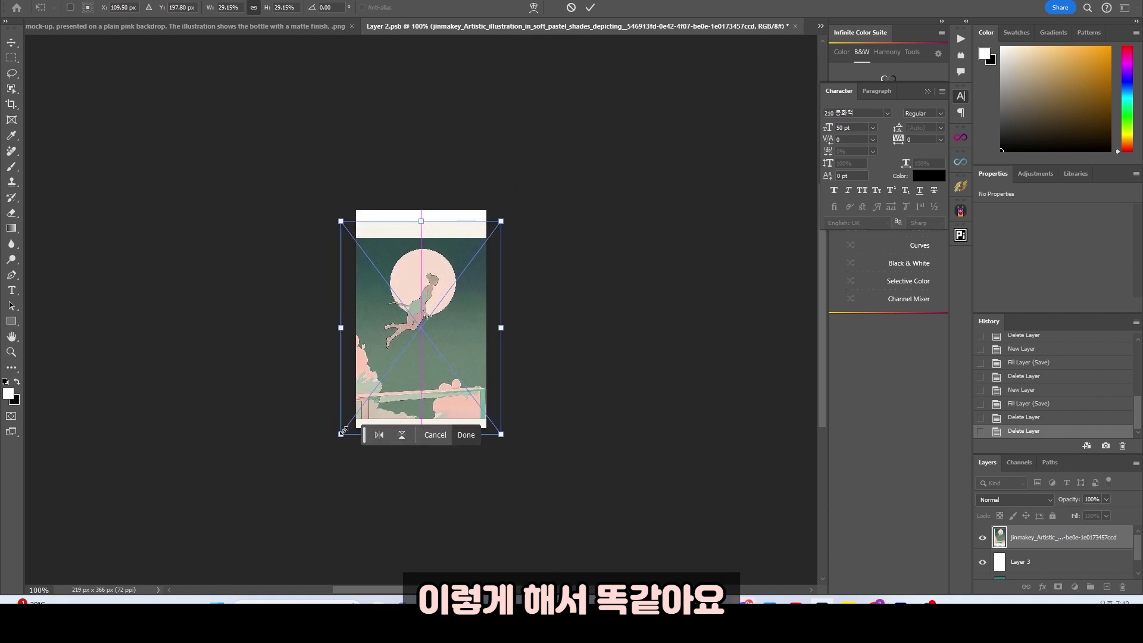
pyautogui.moveTo(501, 220); pyautogui.dragTo(516, 203)
pyautogui.moveTo(463, 267); pyautogui.dragTo(455, 269)
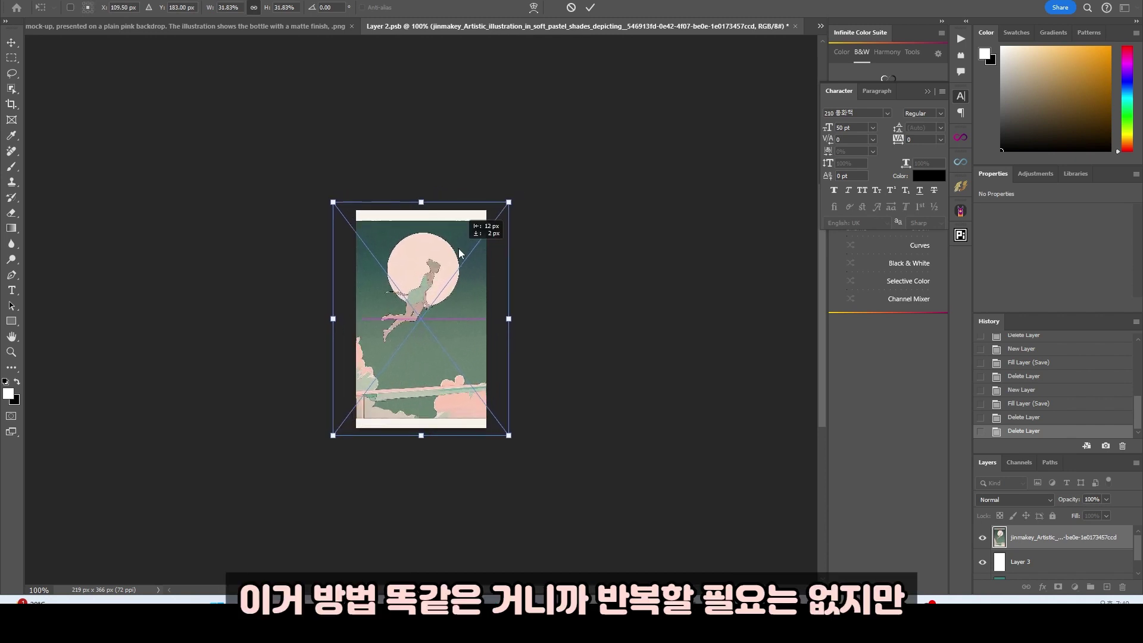
pyautogui.press('Return')
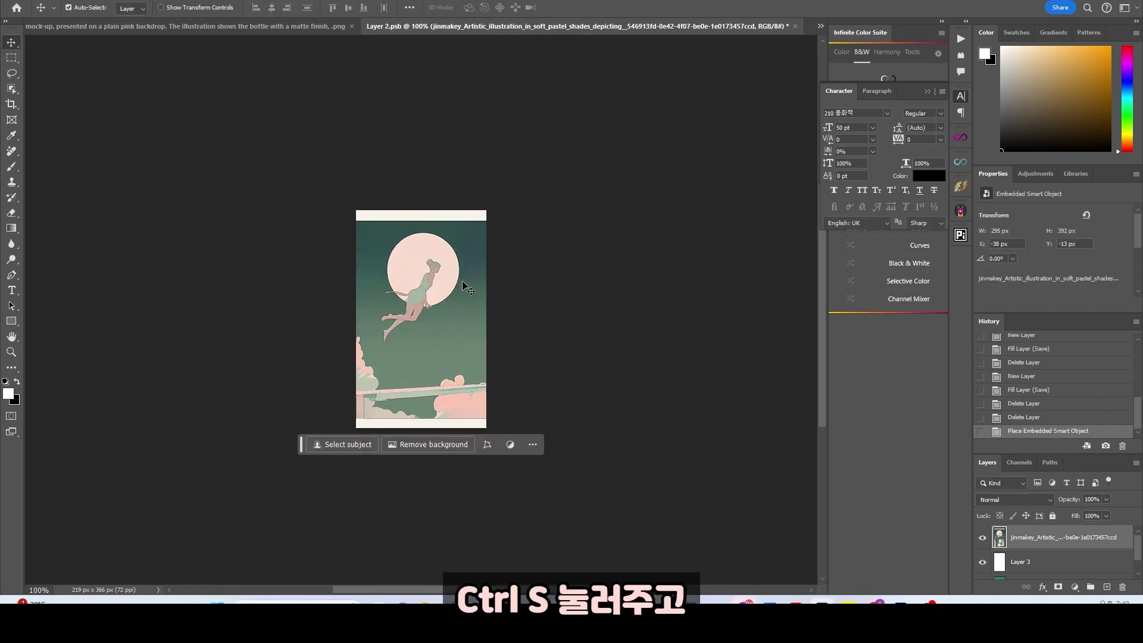
# Save the label contents and raise the label layer's opacity to 100% in the bottle document.
pyautogui.hotkey('ctrl', 's')
pyautogui.click(285, 26)
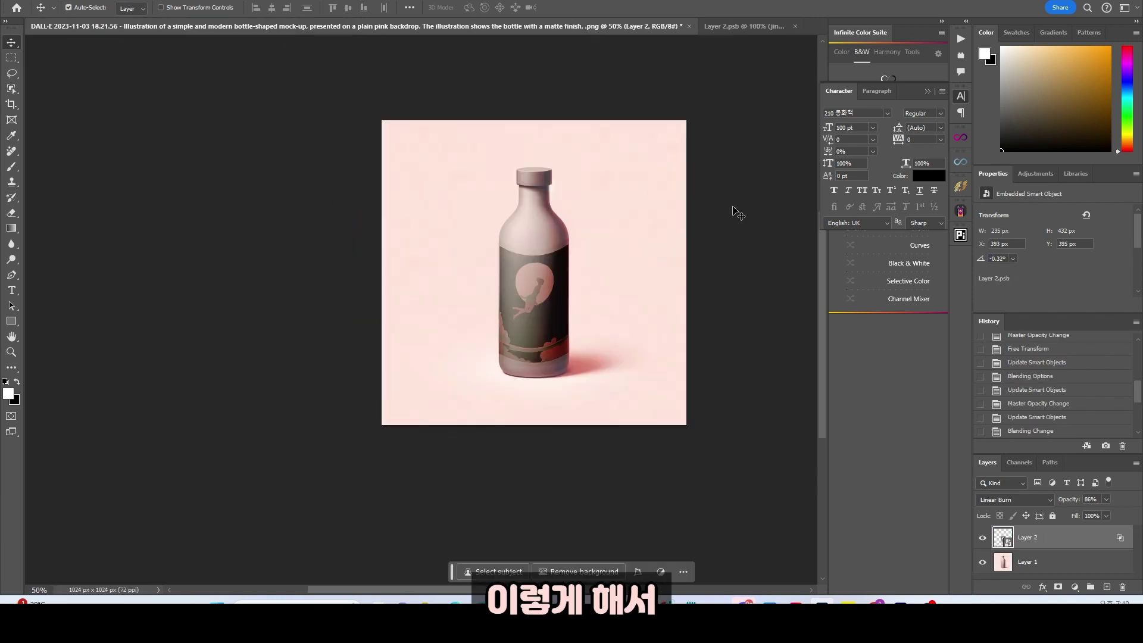
pyautogui.click(1105, 499)
pyautogui.moveTo(1106, 512); pyautogui.dragTo(1114, 512)
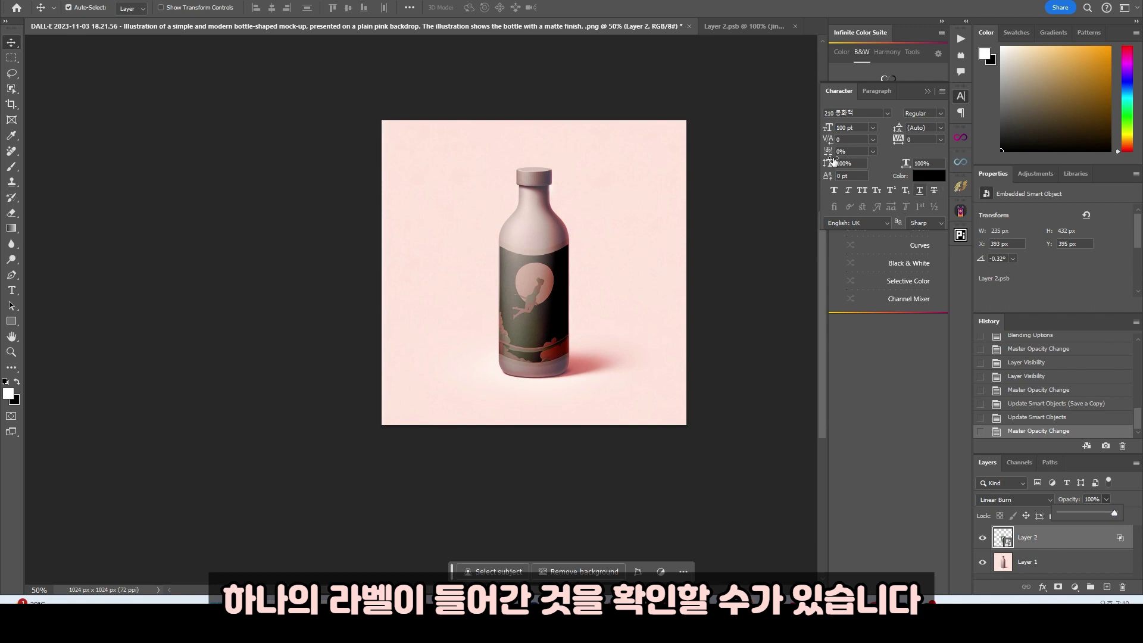